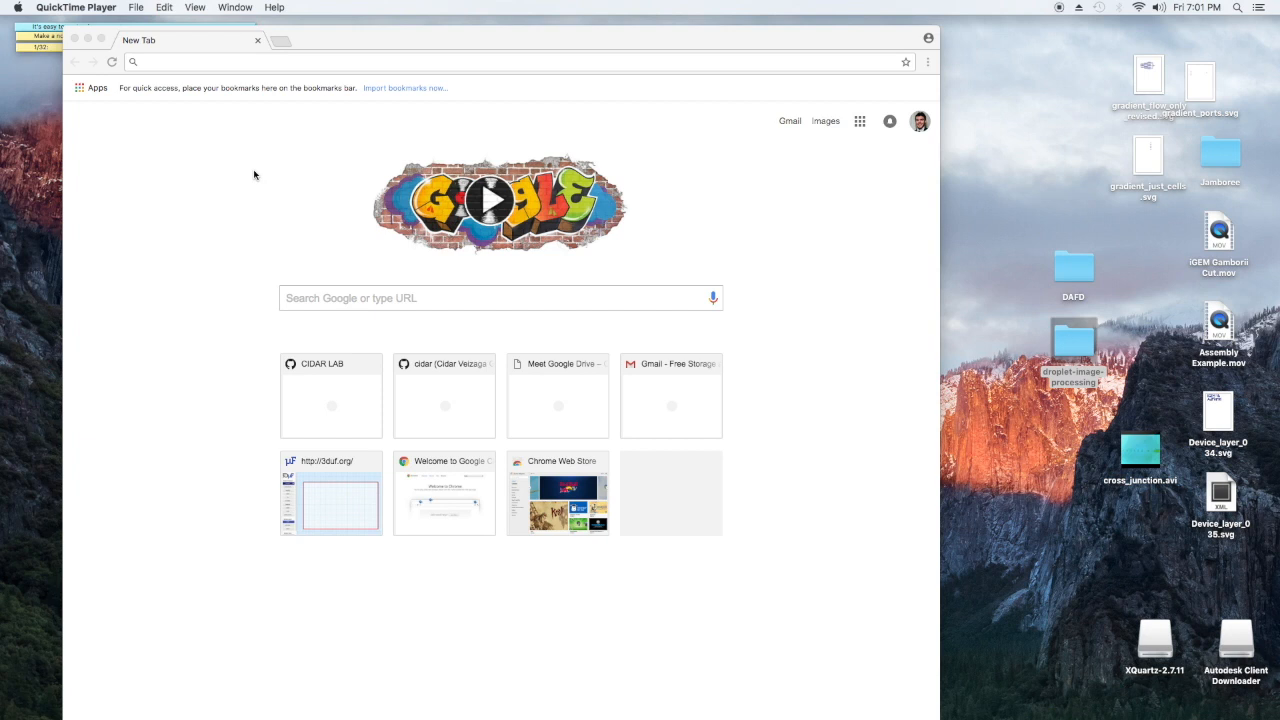
Step: Bring Chrome to the front to head for github.com/CIDARLAB
click(366, 60)
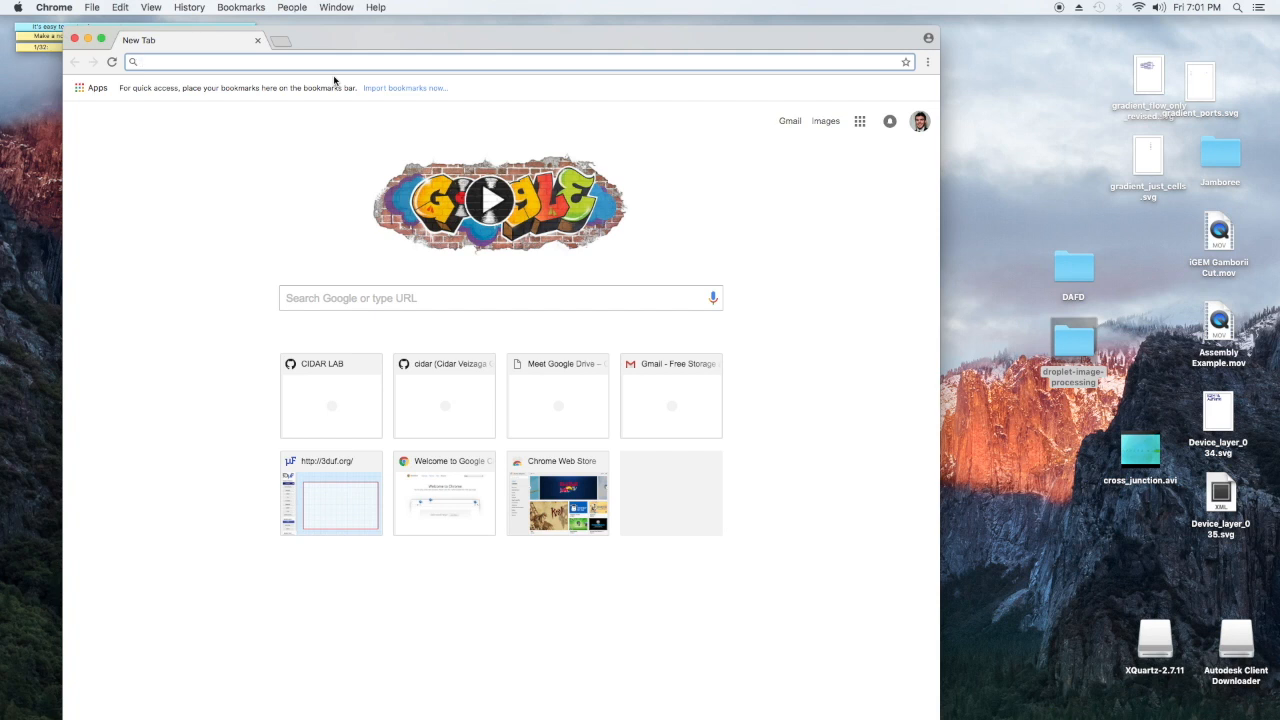
text(gi)
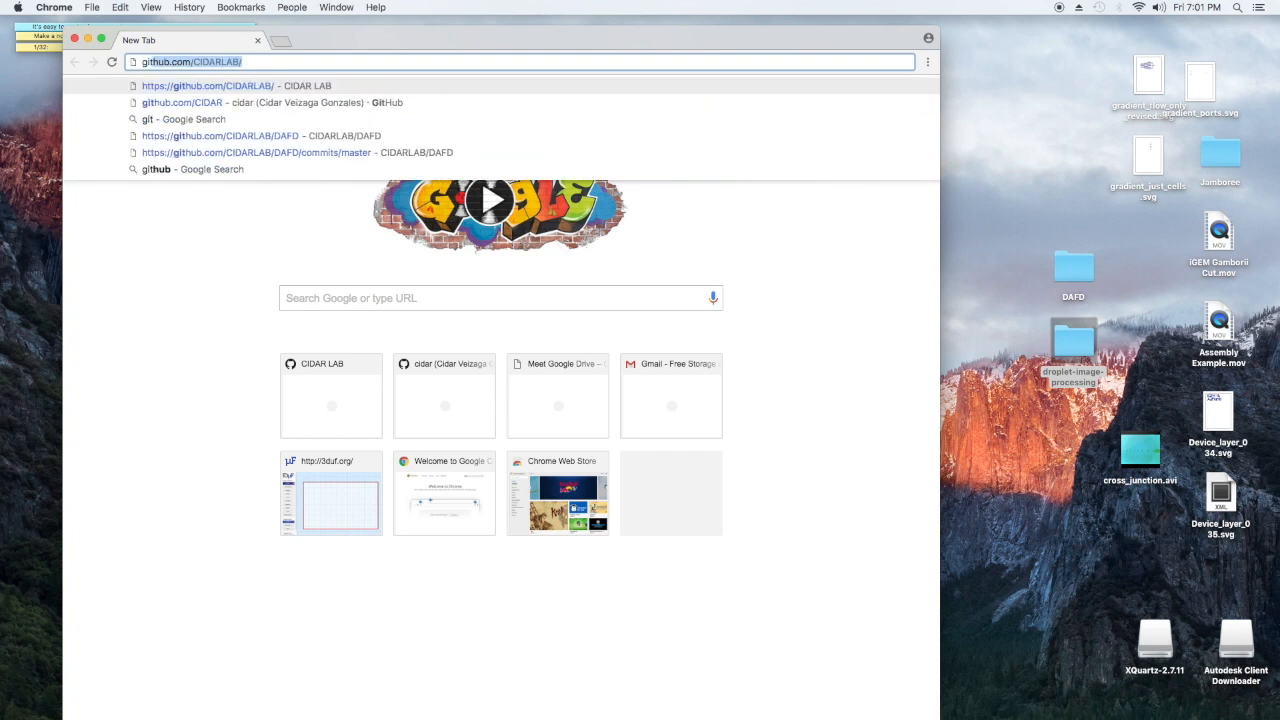
text(thub.co)
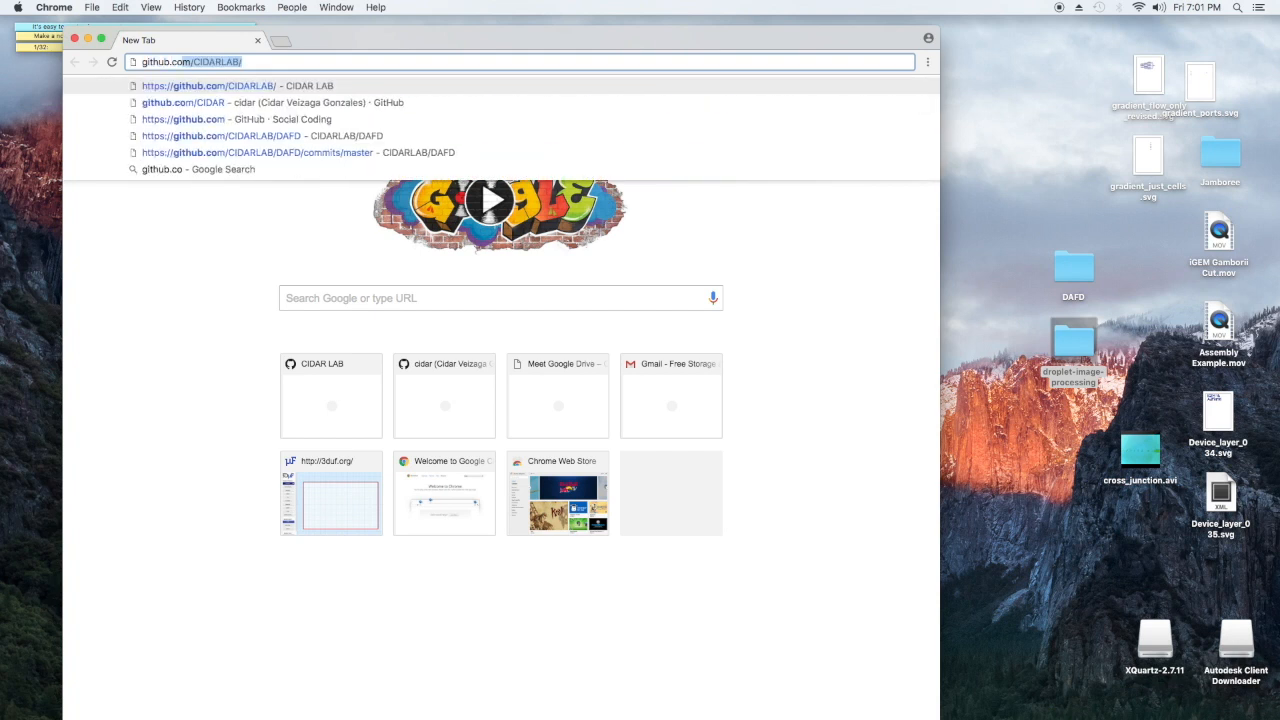
text(m/CID)
Step: Load the CIDARLAB GitHub page and open the droplet-image-processing repository
key(Return)
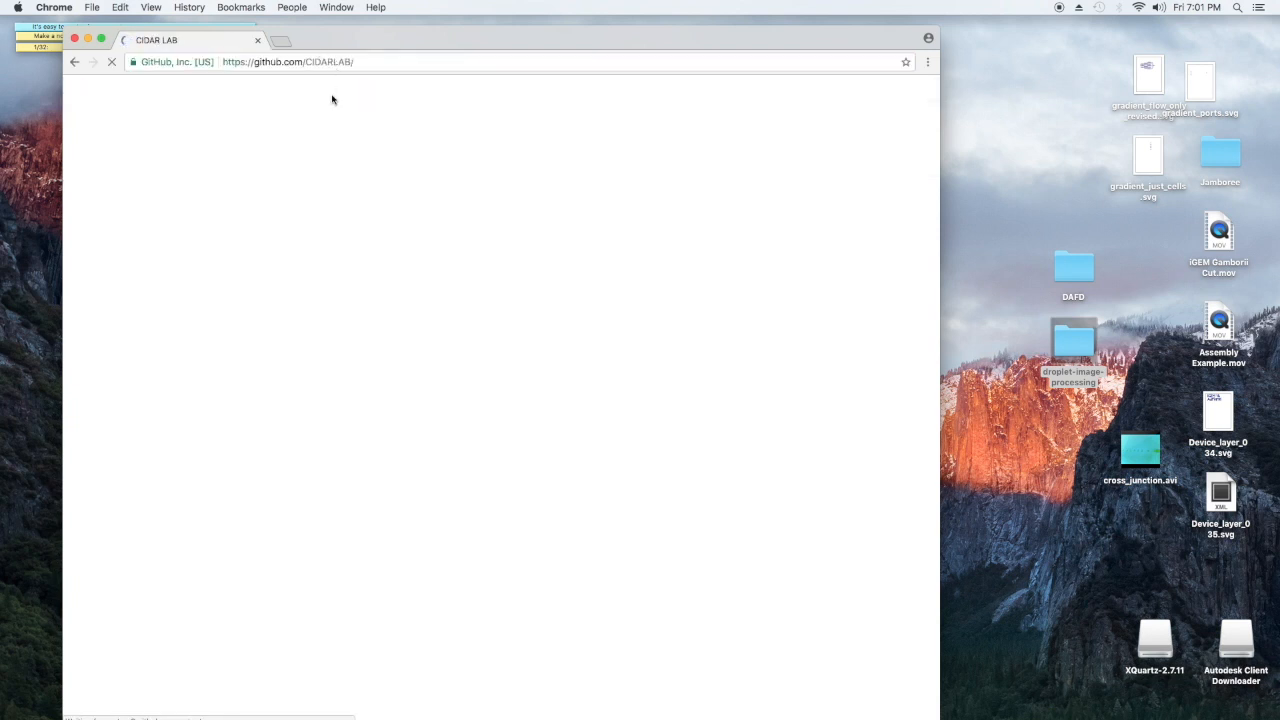
click(282, 462)
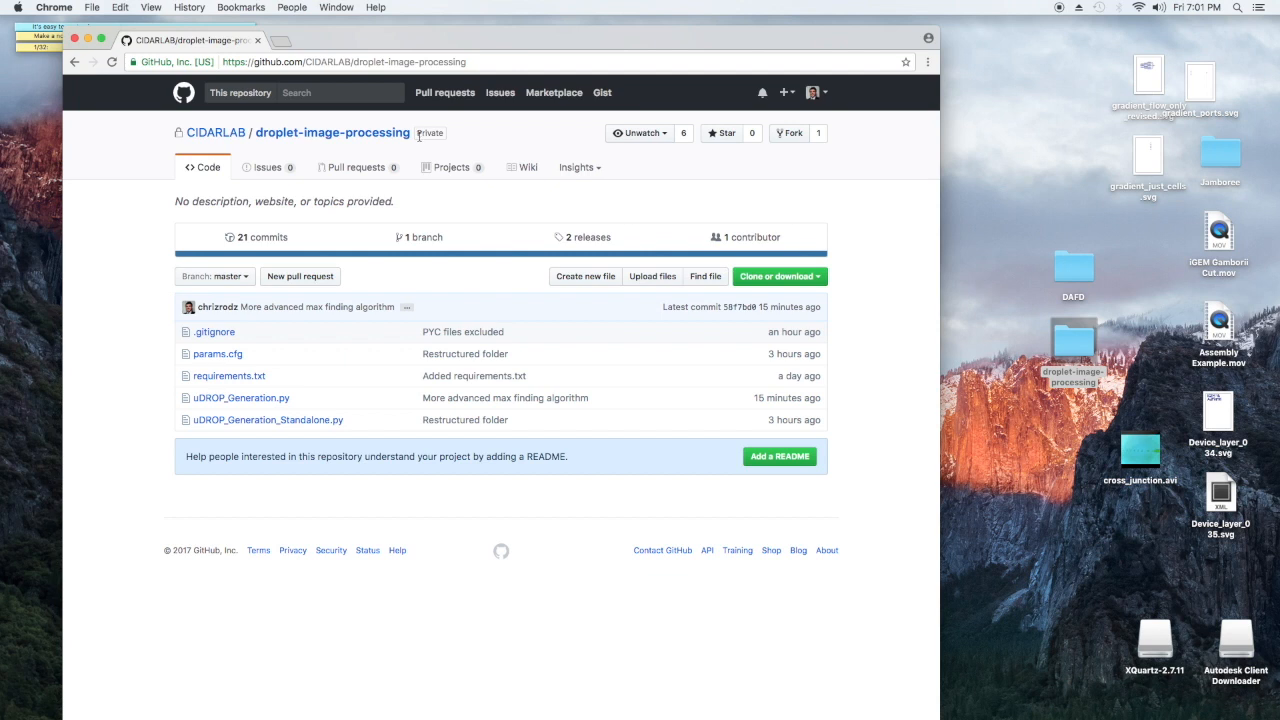
double_click(425, 133)
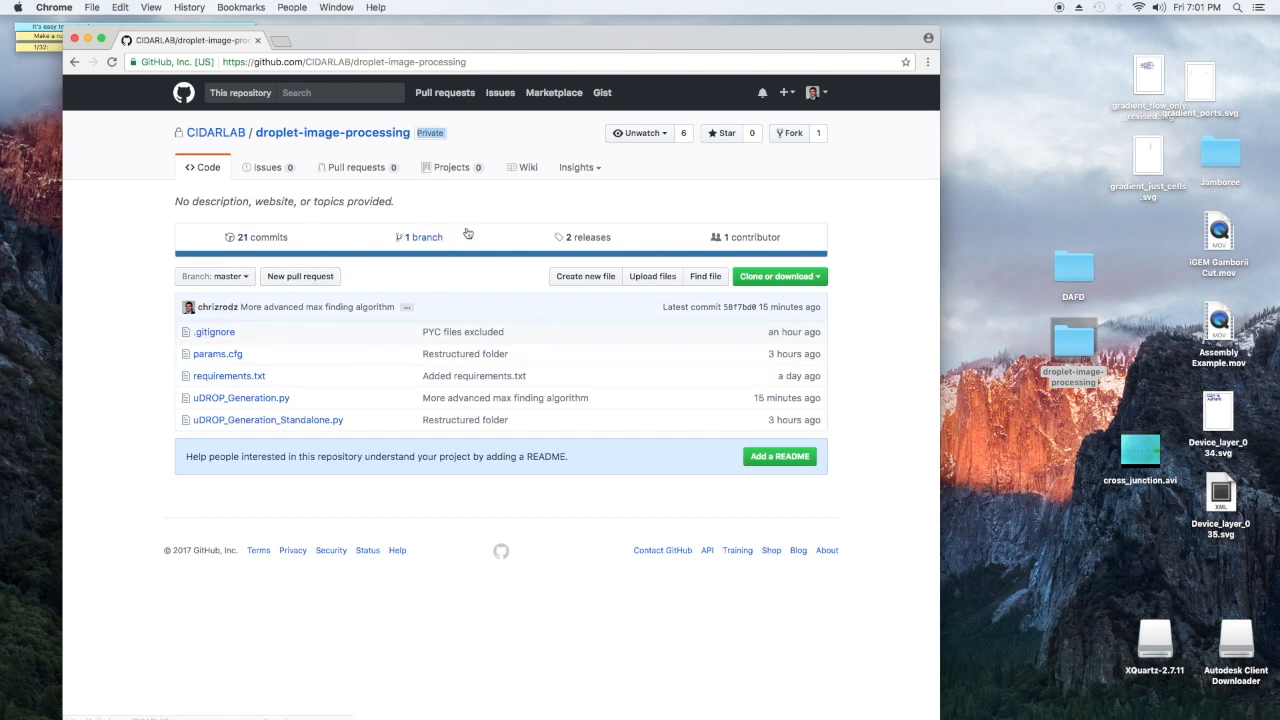
Step: Open the releases page, highlight the Mac and Windows run commands, then switch to the desktop
click(585, 237)
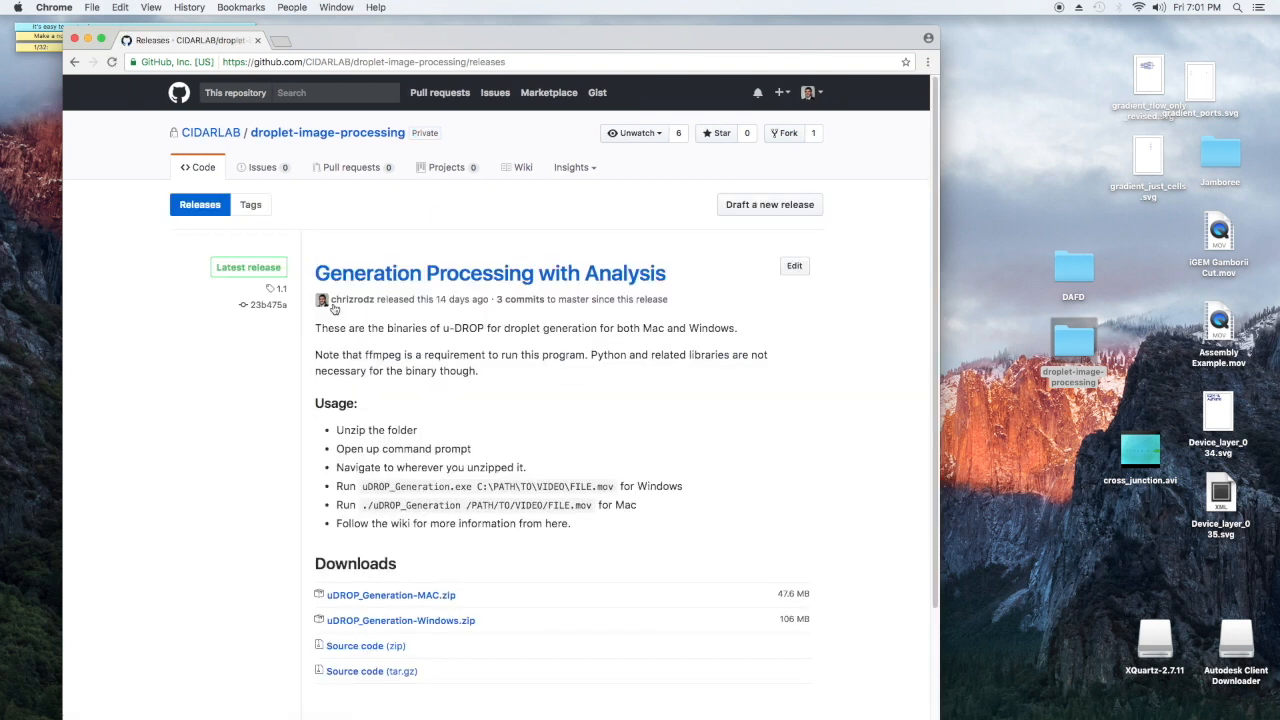
scroll(397, 486, down, 2)
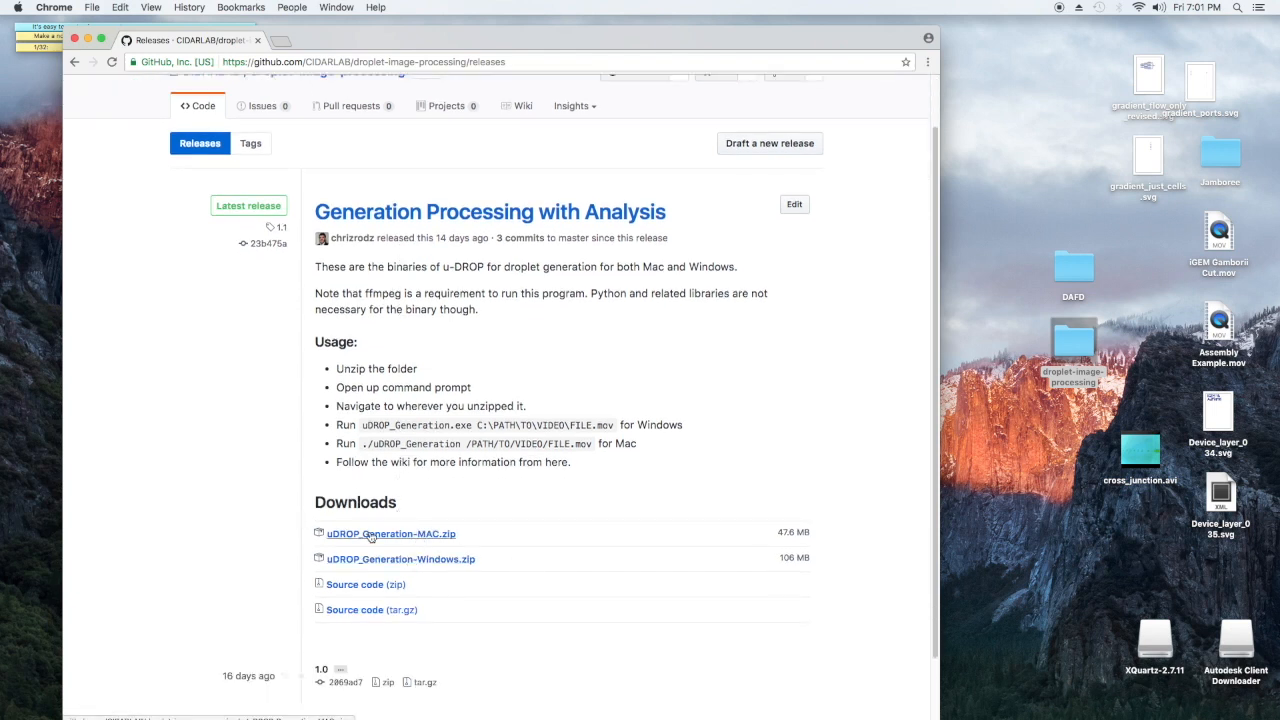
drag(362, 443, 373, 443)
click(368, 443)
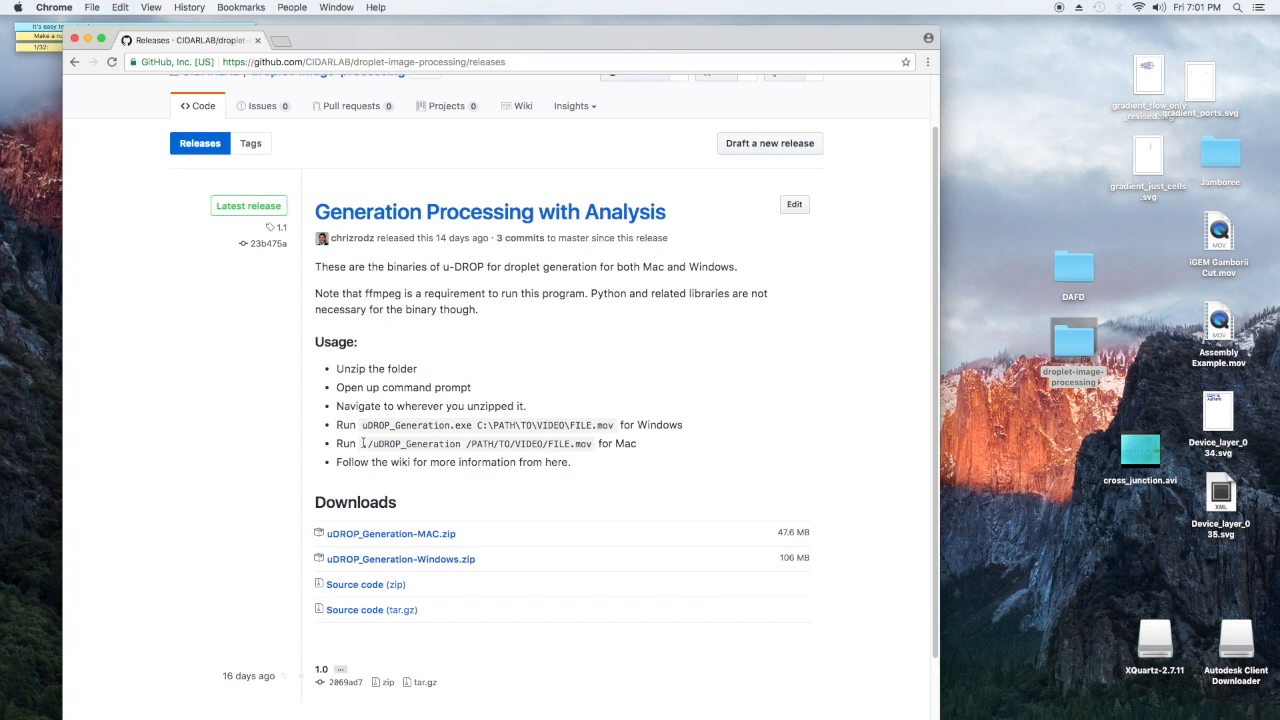
drag(362, 443, 589, 444)
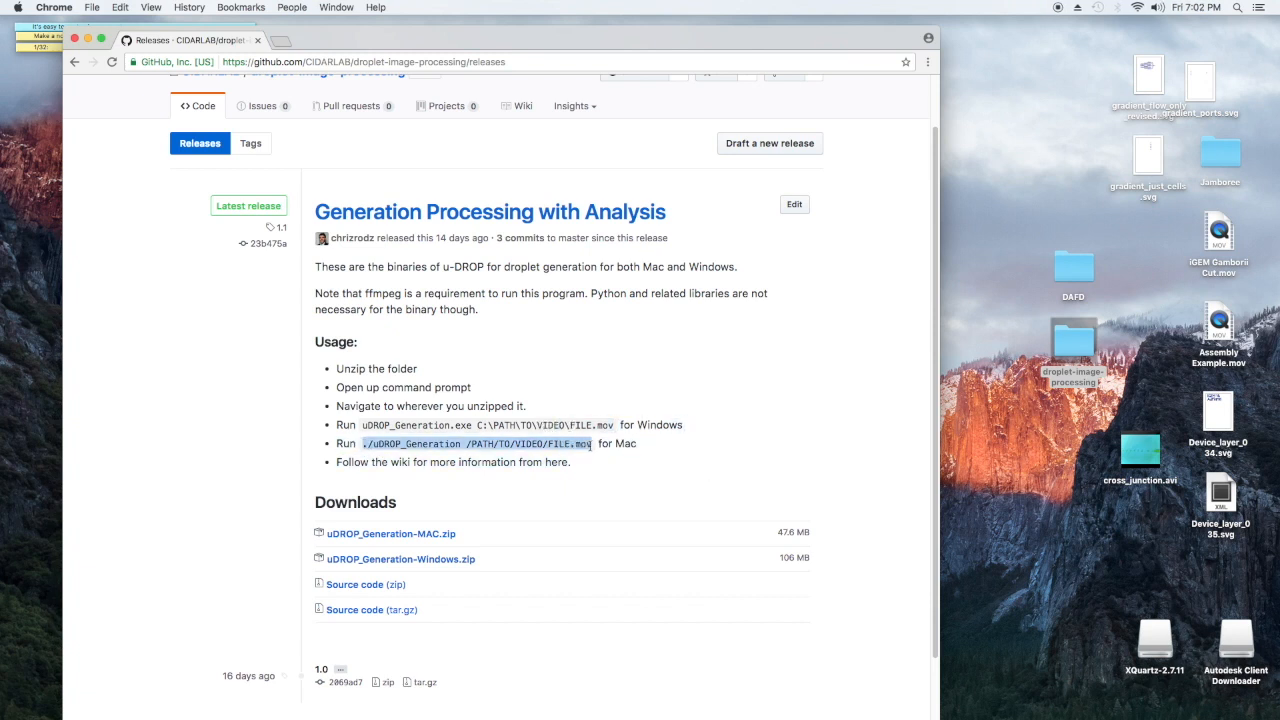
drag(613, 425, 362, 426)
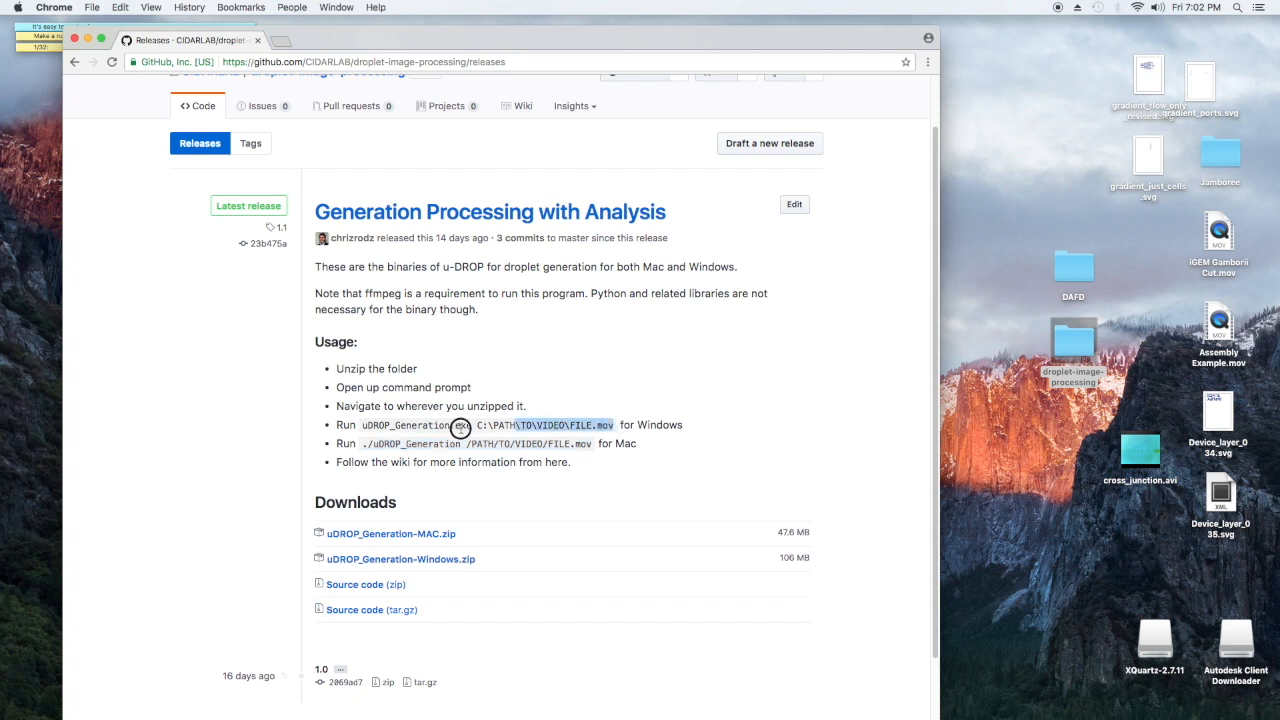
click(977, 383)
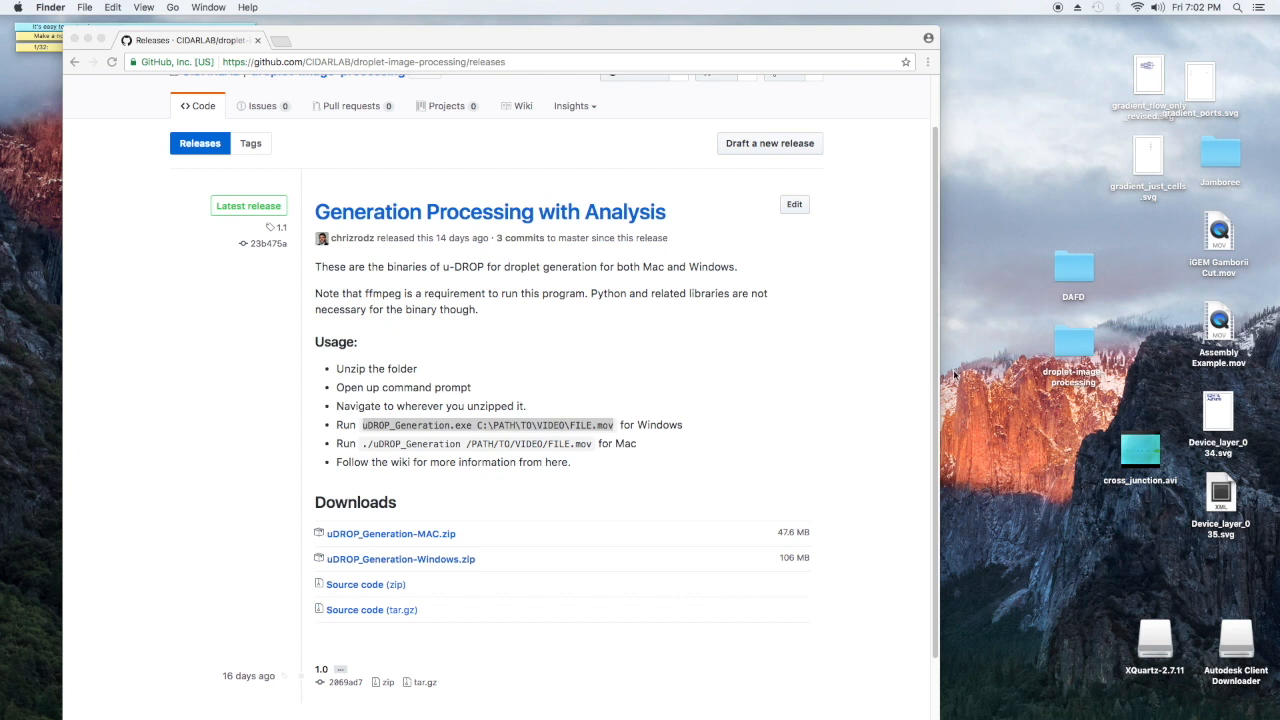
Step: Open droplet-image-processing on the Desktop and browse into dist/uDROP_Generation
double_click(1075, 342)
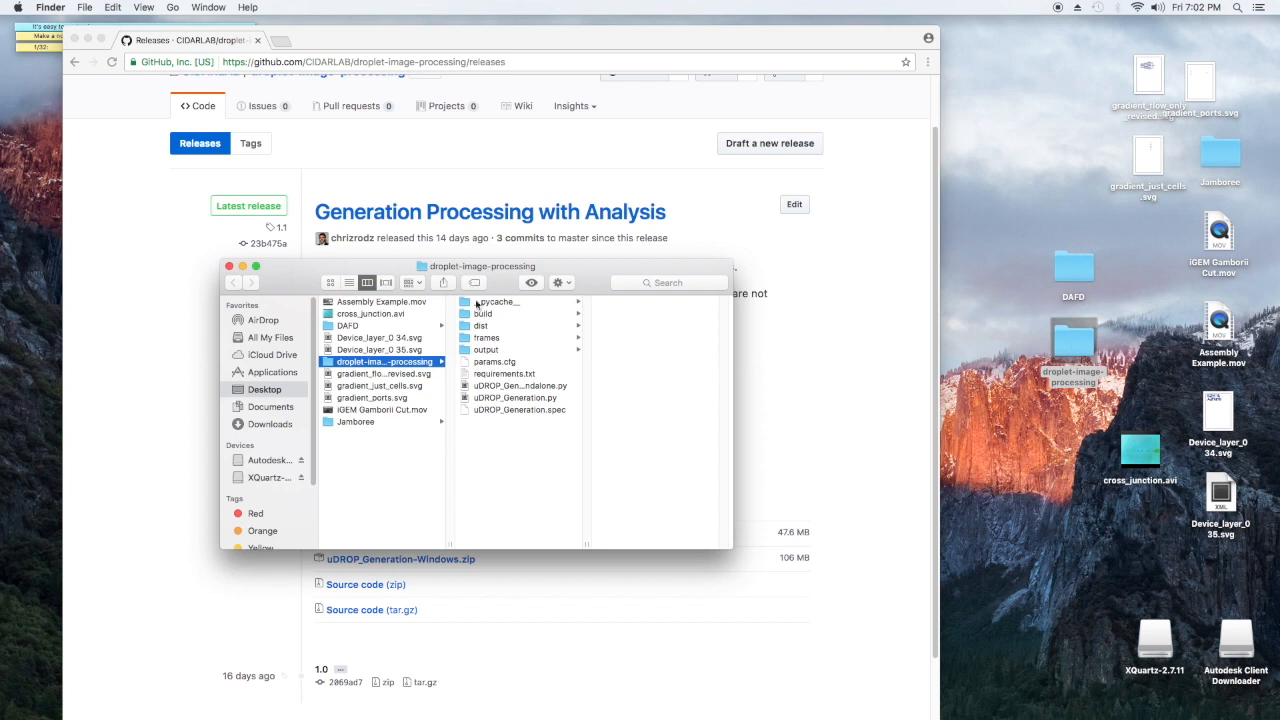
click(497, 326)
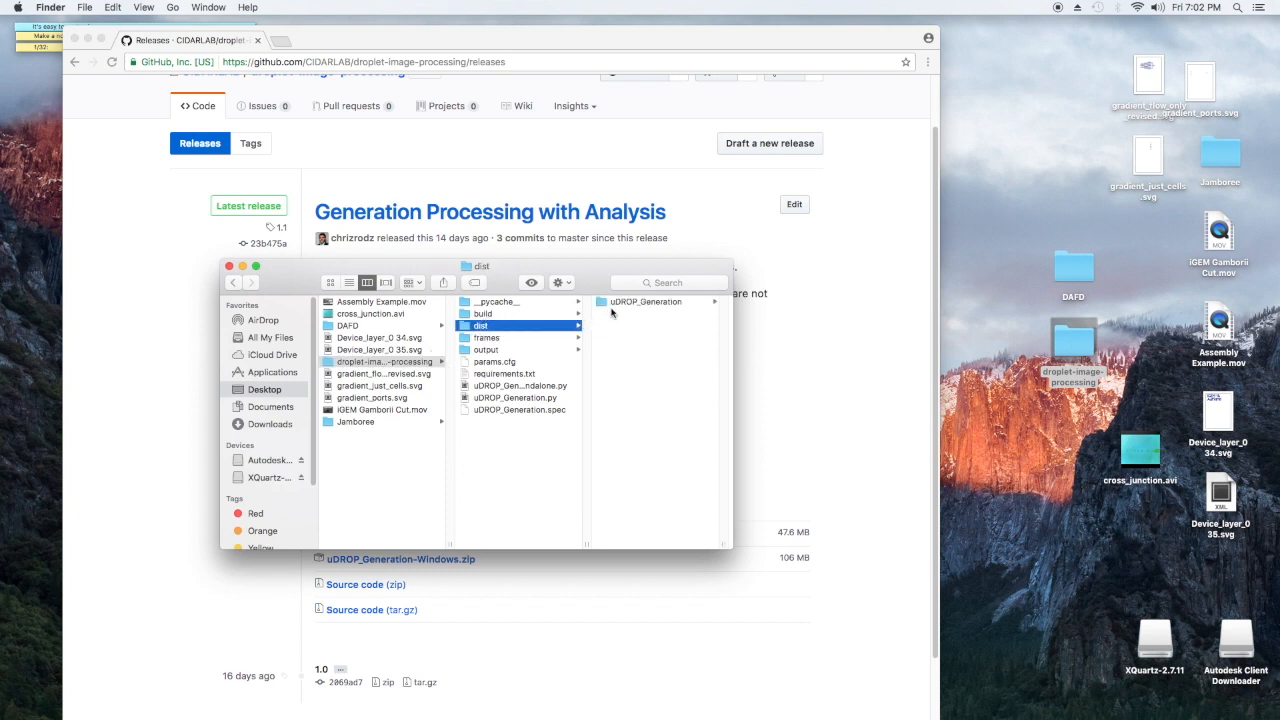
click(640, 302)
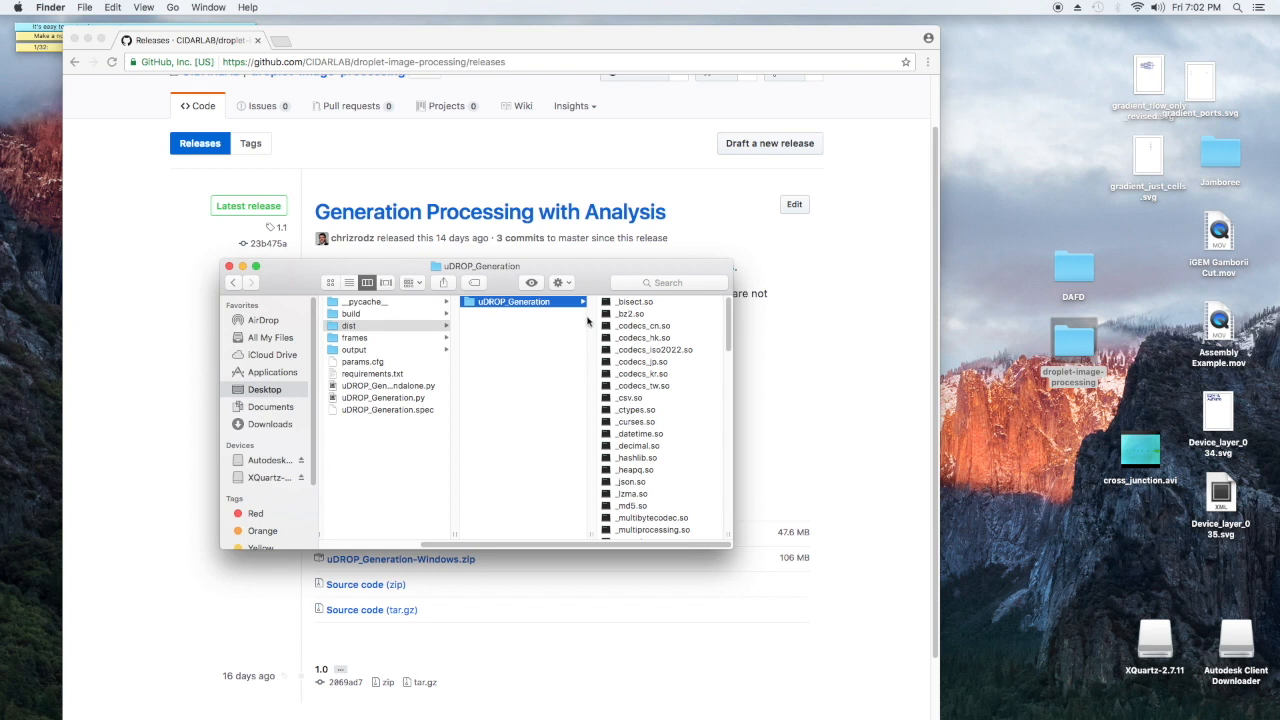
scroll(642, 338, down, 8)
scroll(642, 338, down, 5)
scroll(642, 338, down, 5)
scroll(639, 338, down, 5)
scroll(639, 338, down, 5)
scroll(636, 350, down, 5)
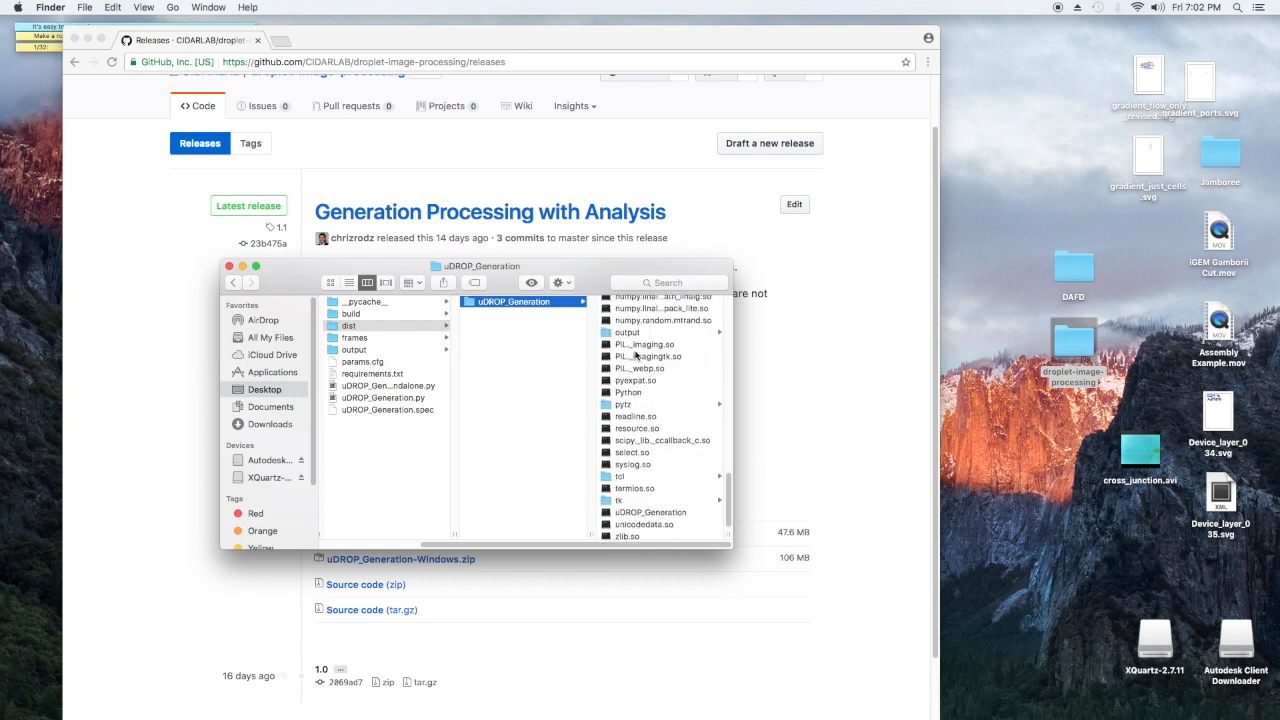
scroll(636, 354, up, 5)
scroll(636, 354, down, 5)
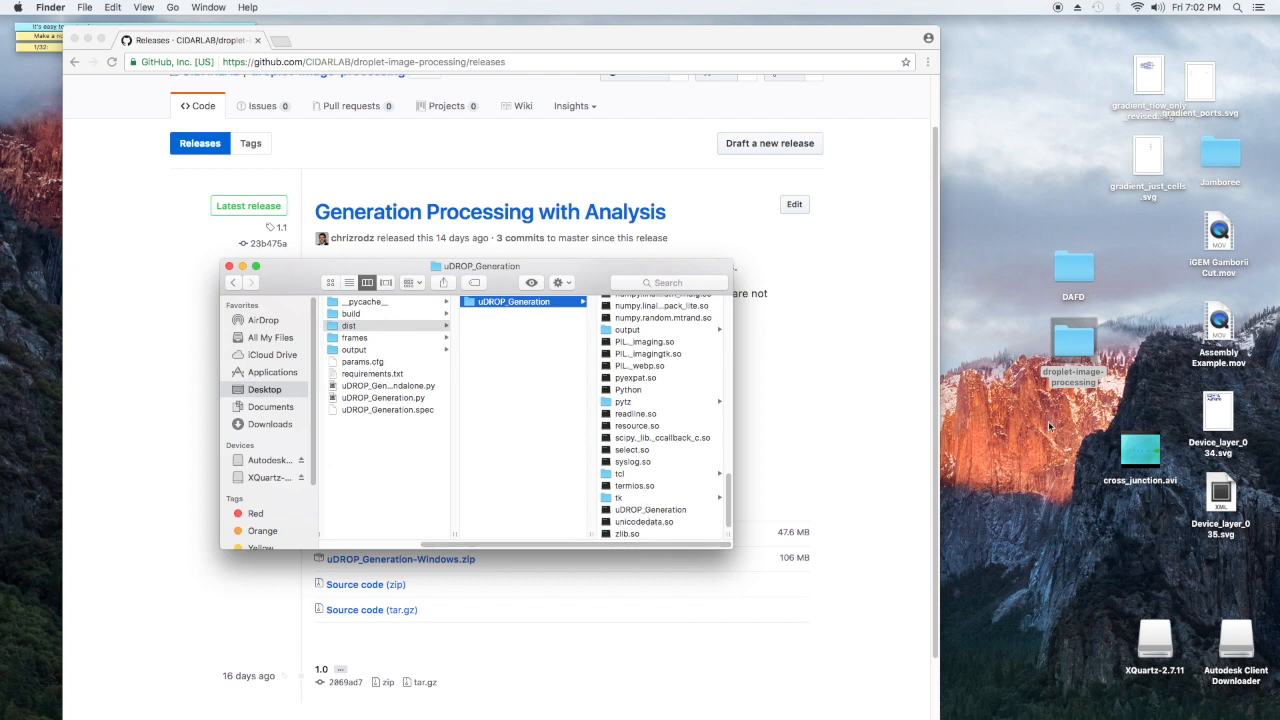
Step: Launch Terminal from Spotlight and attempt a cd into the droplet-image-processing uDROP_Generation path
key(super+space)
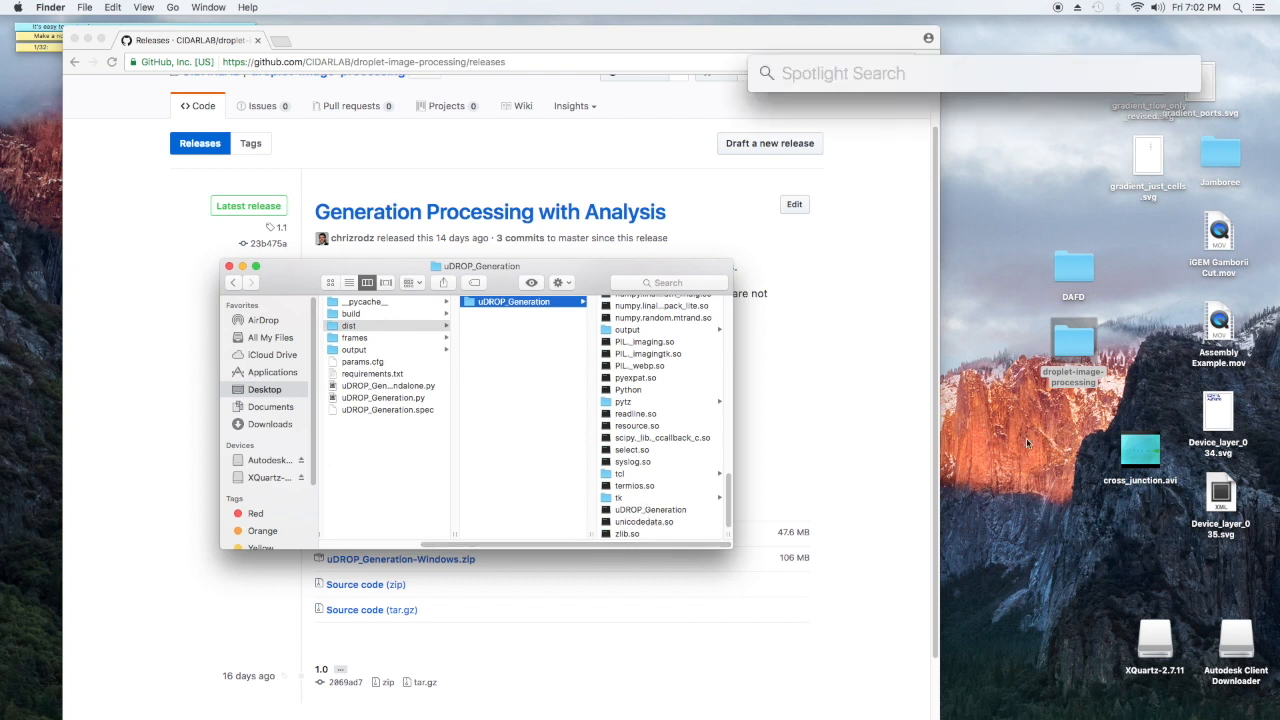
text(terminal)
key(Return)
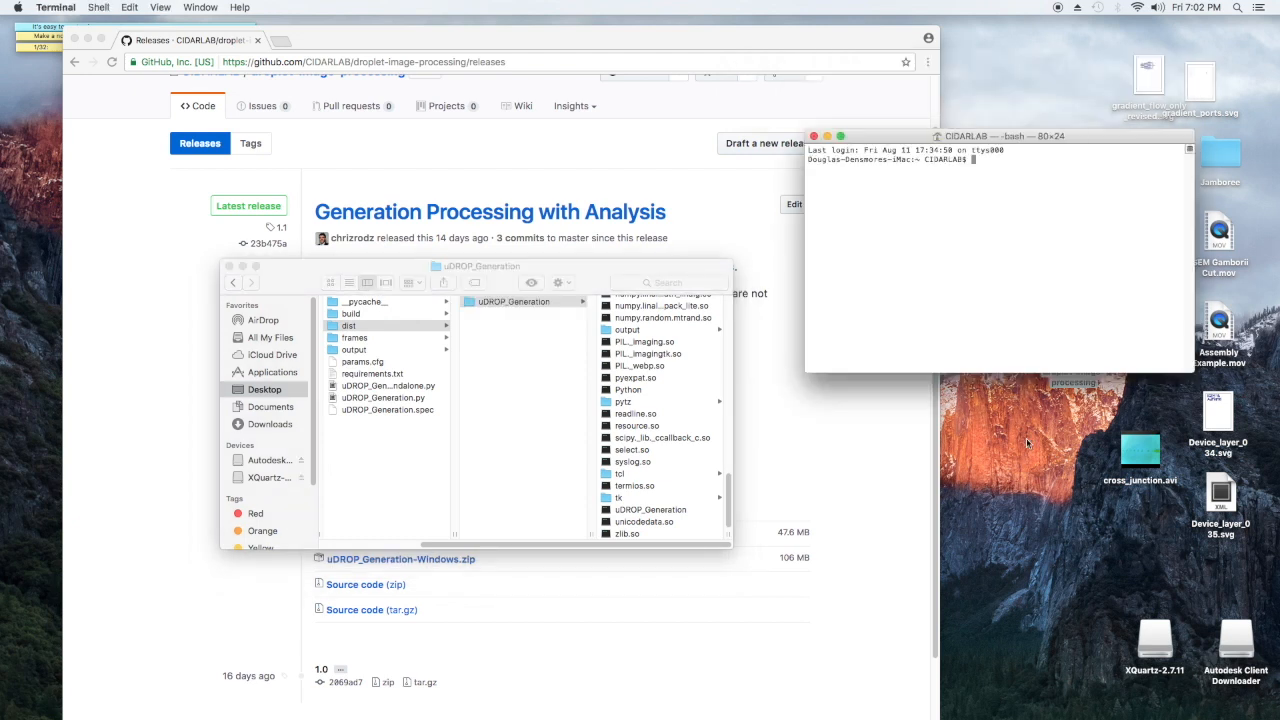
text(cd Desk)
key(Tab)
text(dr)
key(Tab)
text(u)
key(Tab)
key(Return)
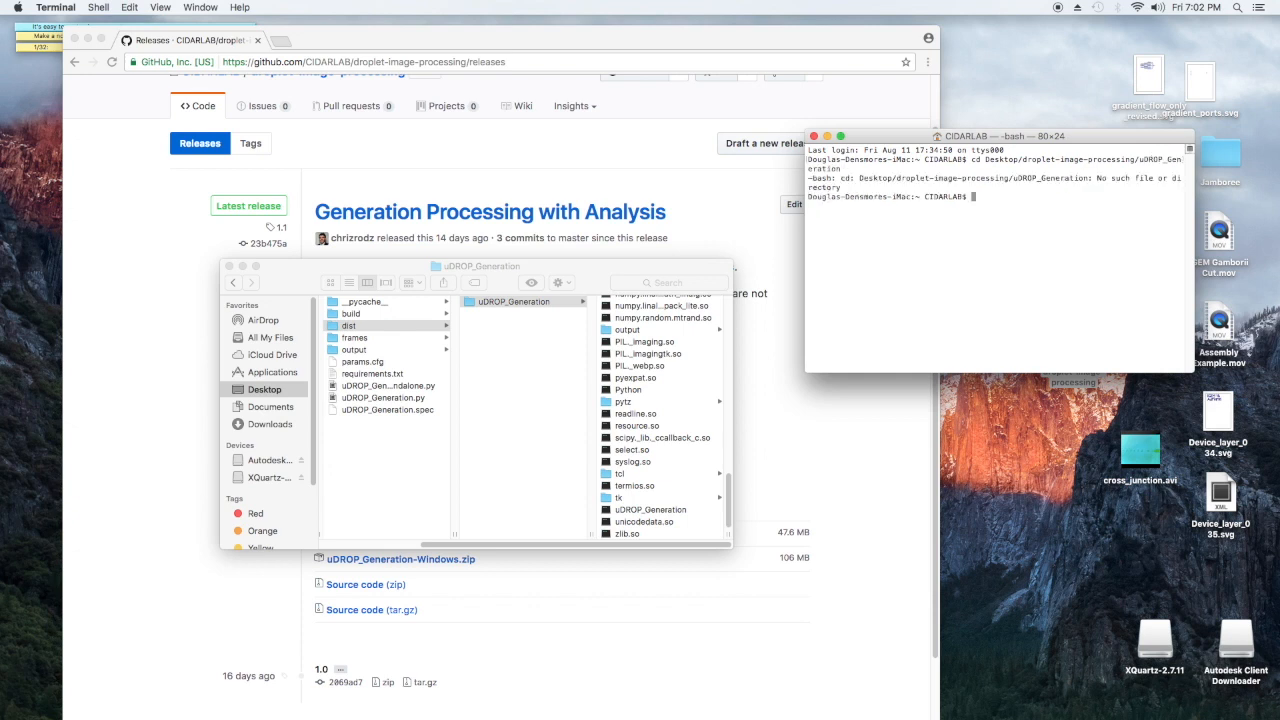
text(cd )
text(De)
Step: cd into Desktop/droplet-image-processing/dist/uDROP_Generation, list its files and enter ./uDROP_Generation
key(Tab)
text(dr)
key(Tab)
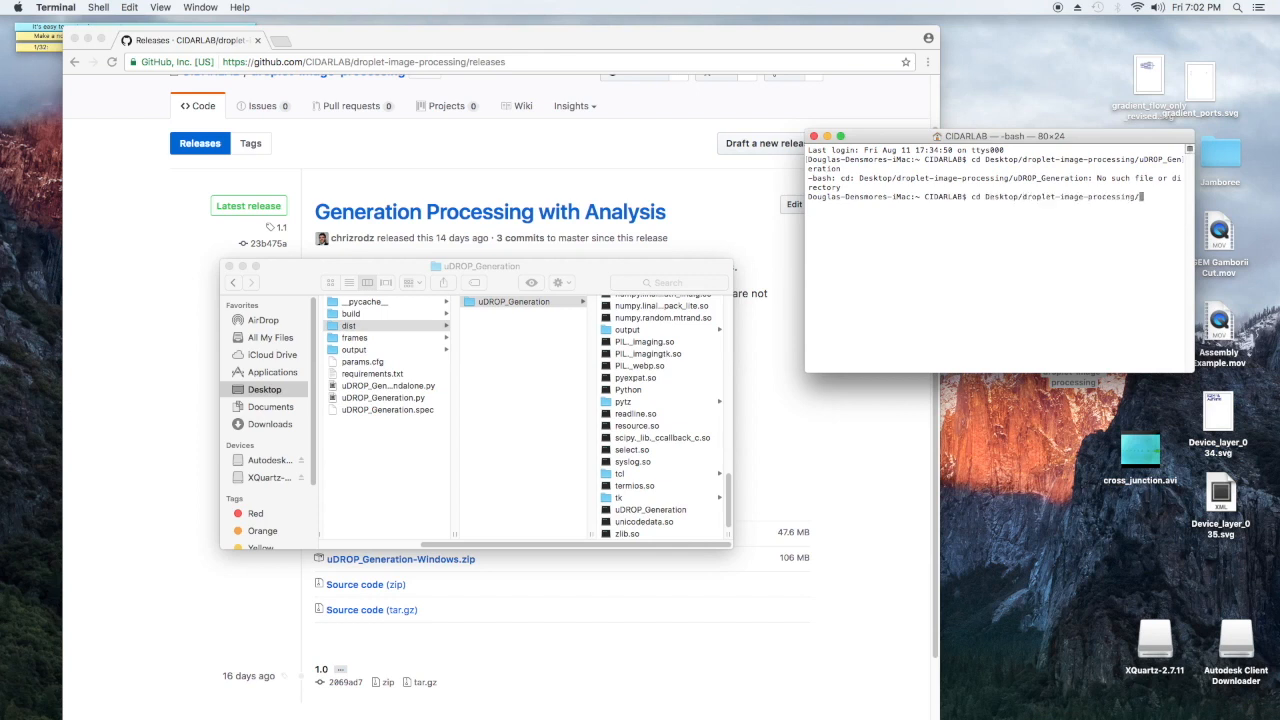
text(u)
key(Tab)
key(BackSpace)
key(BackSpace)
key(BackSpace)
key(BackSpace)
key(BackSpace)
key(BackSpace)
key(BackSpace)
key(BackSpace)
key(BackSpace)
key(BackSpace)
key(BackSpace)
key(BackSpace)
key(BackSpace)
text(di)
key(Tab)
text(u)
key(Tab)
key(Return)
text(ls)
key(Return)
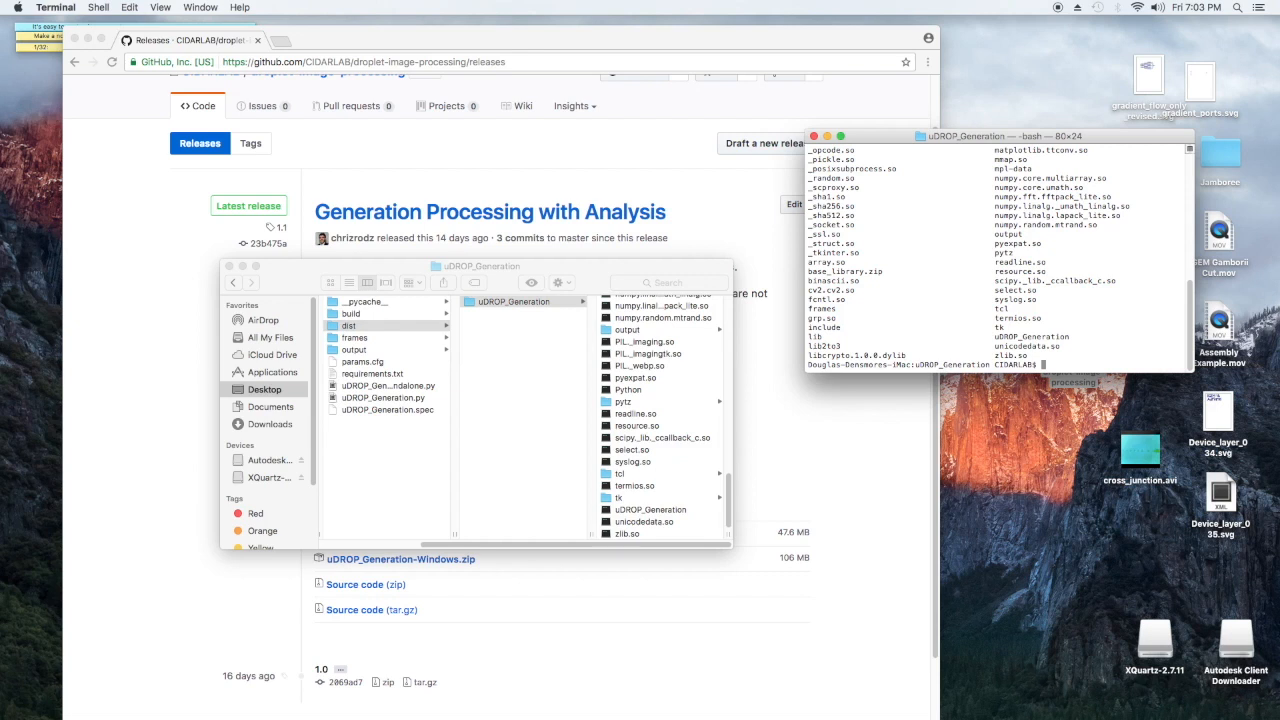
text(./uDR)
key(Tab)
double_click(1142, 452)
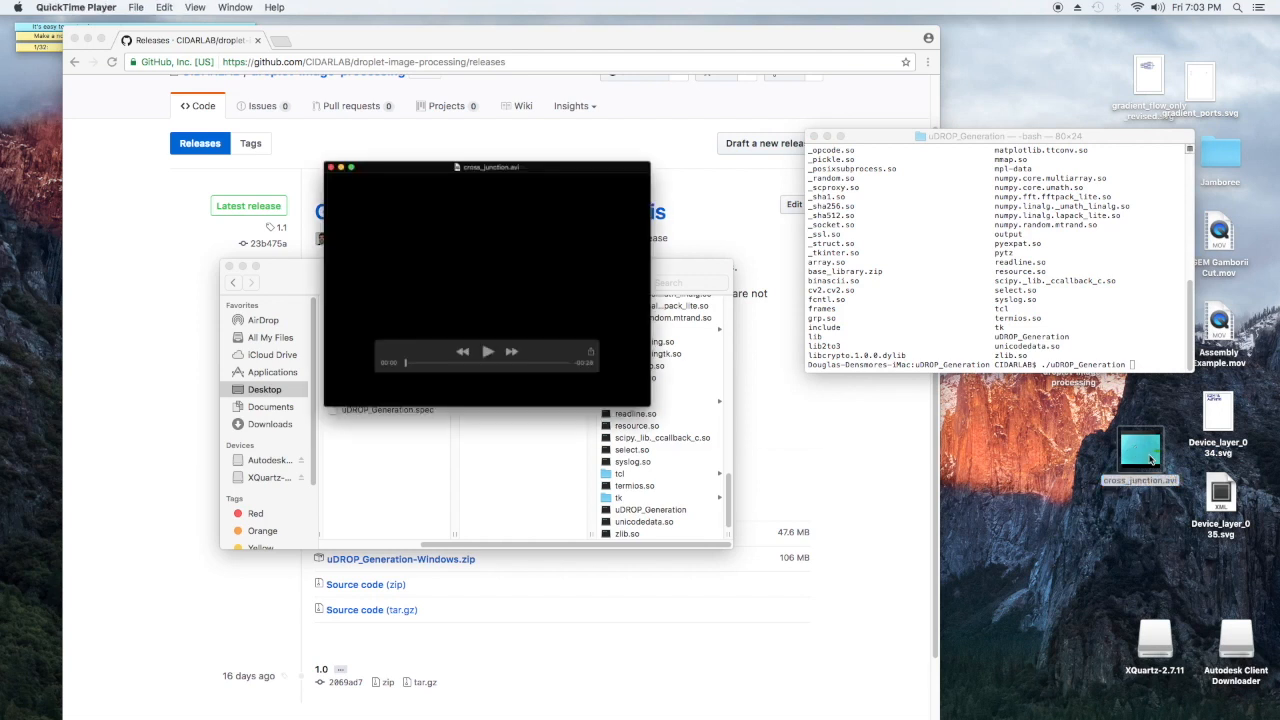
click(262, 314)
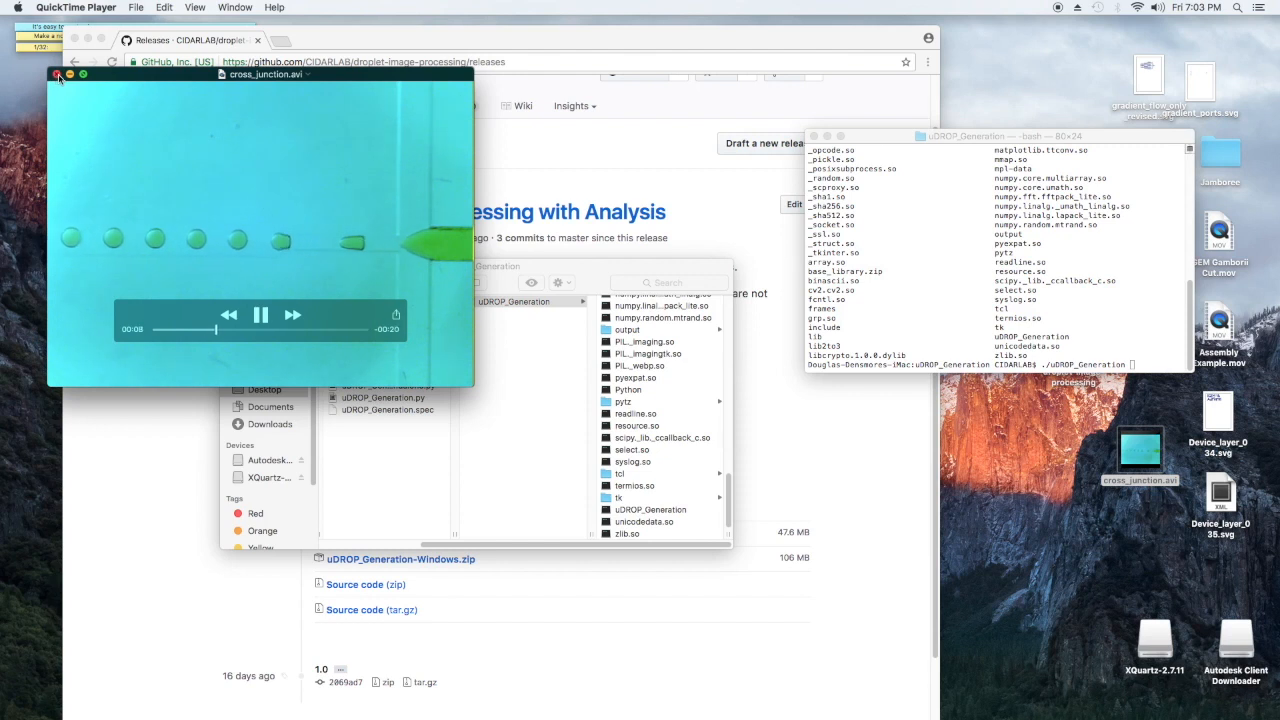
click(58, 77)
click(1125, 302)
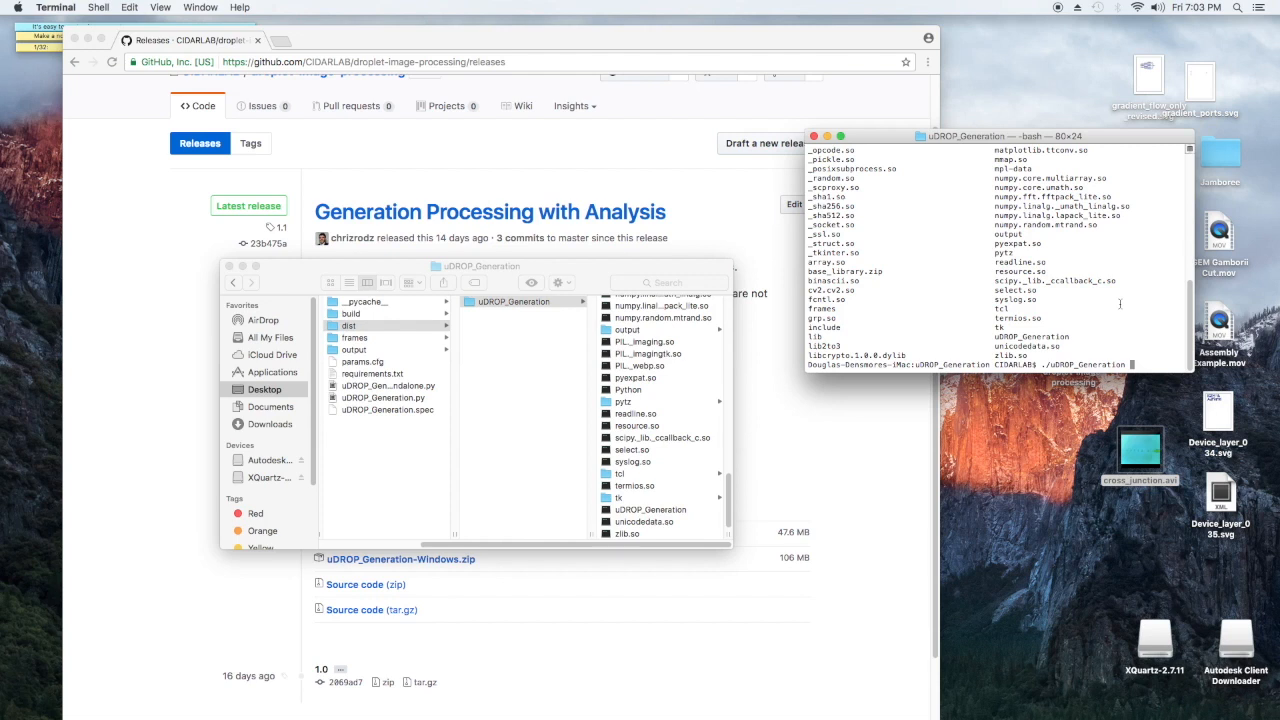
text(~/Desktop/)
text(cross_junction.avi)
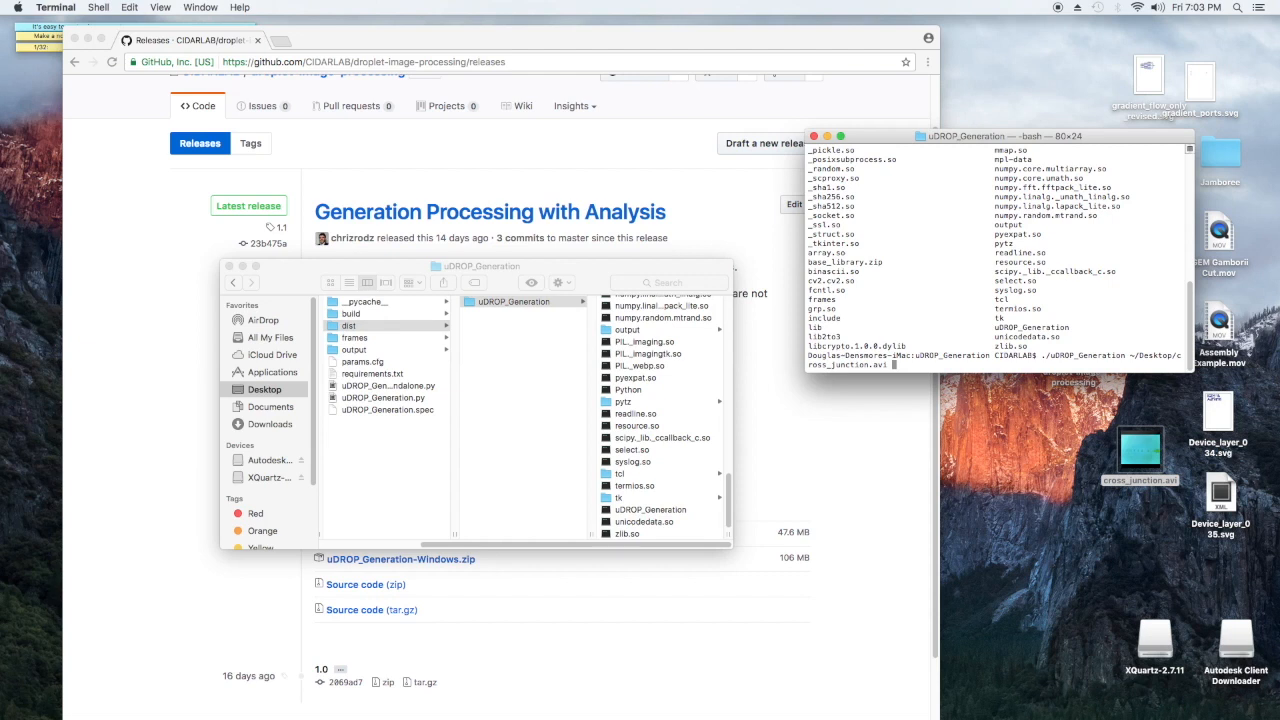
Step: Run ./uDROP_Generation on ~/Desktop/cross_junction.avi so µ-DROP Setup opens
key(Return)
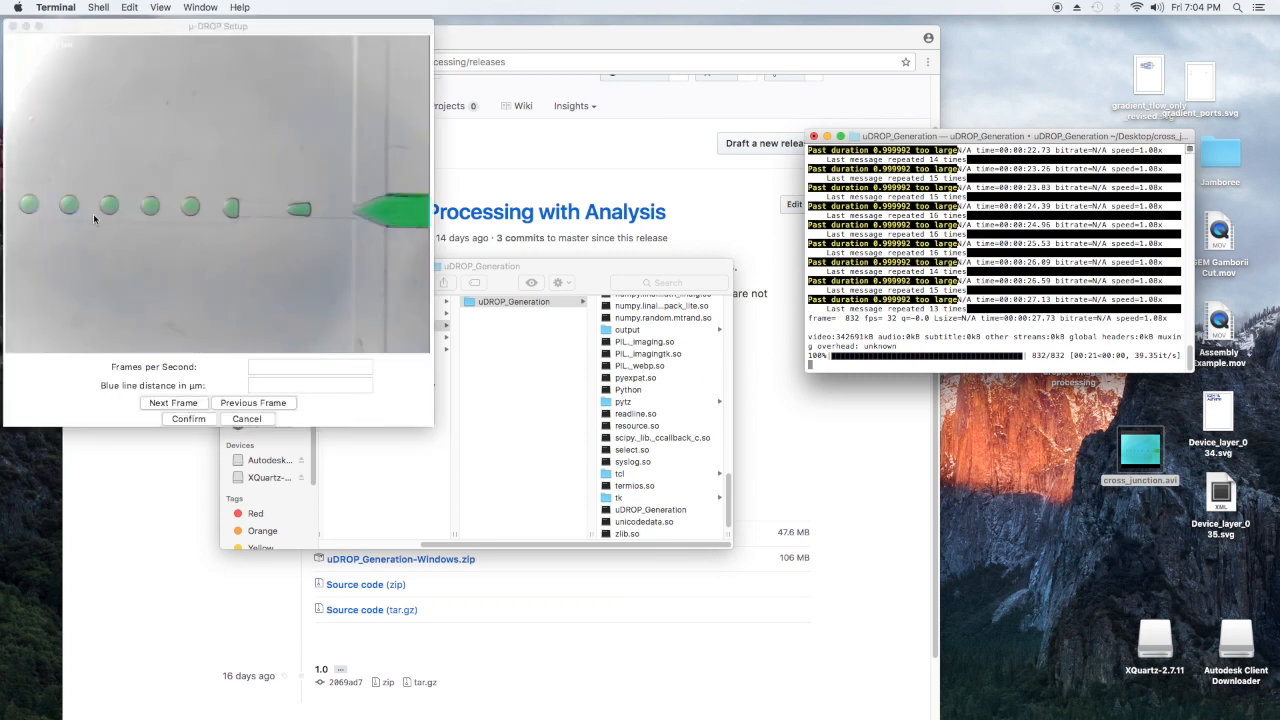
Step: Centre the setup window, box the fifth droplet and step three frames forward and back
drag(340, 26, 573, 75)
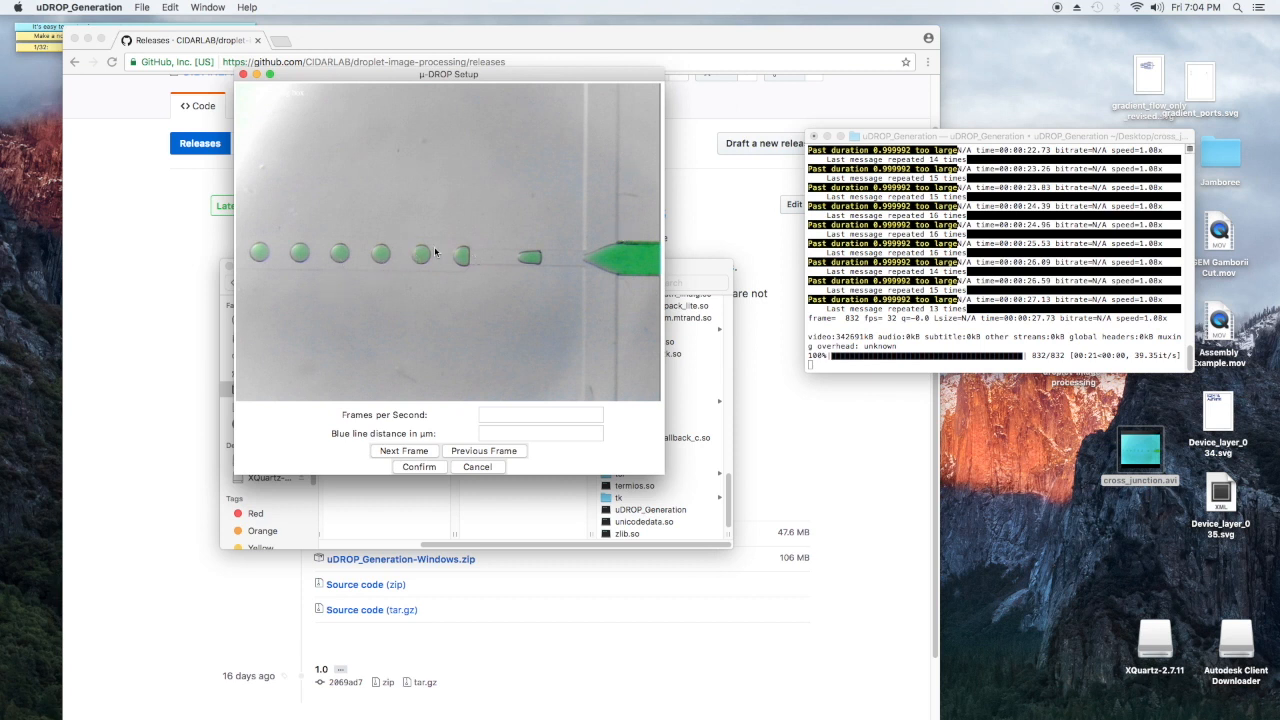
click(466, 255)
click(428, 282)
click(405, 451)
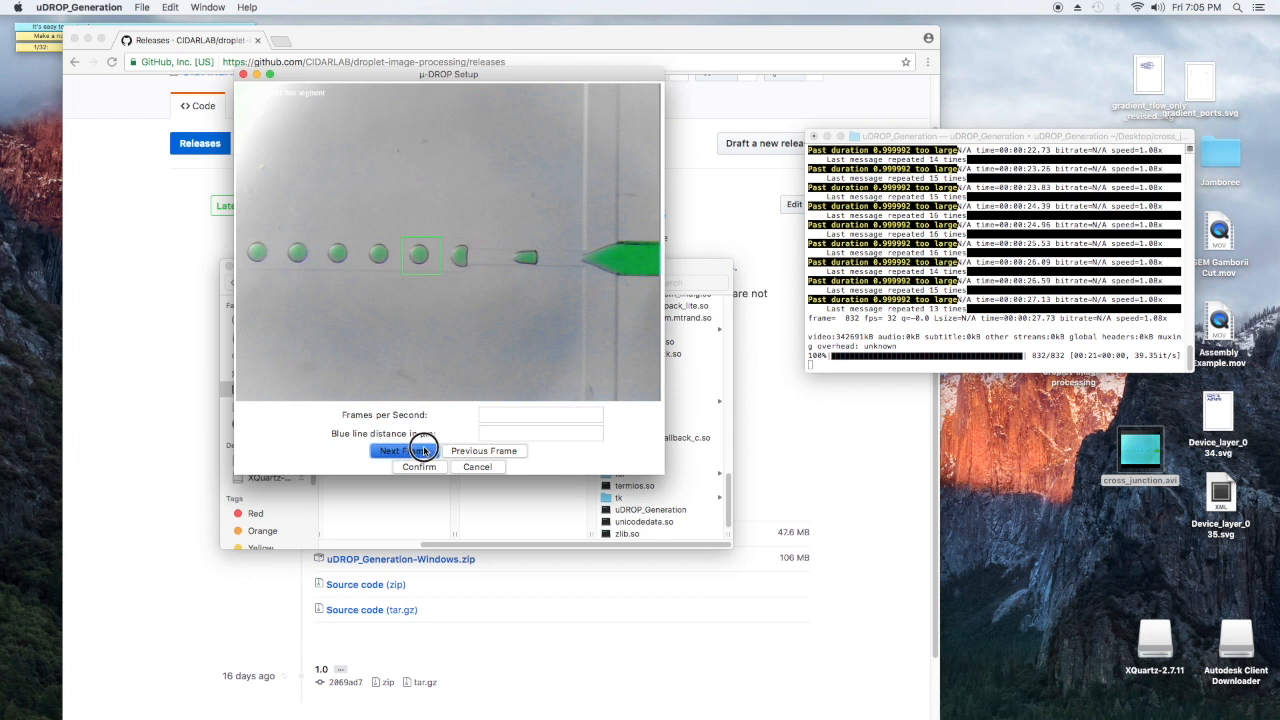
click(405, 451)
click(405, 451)
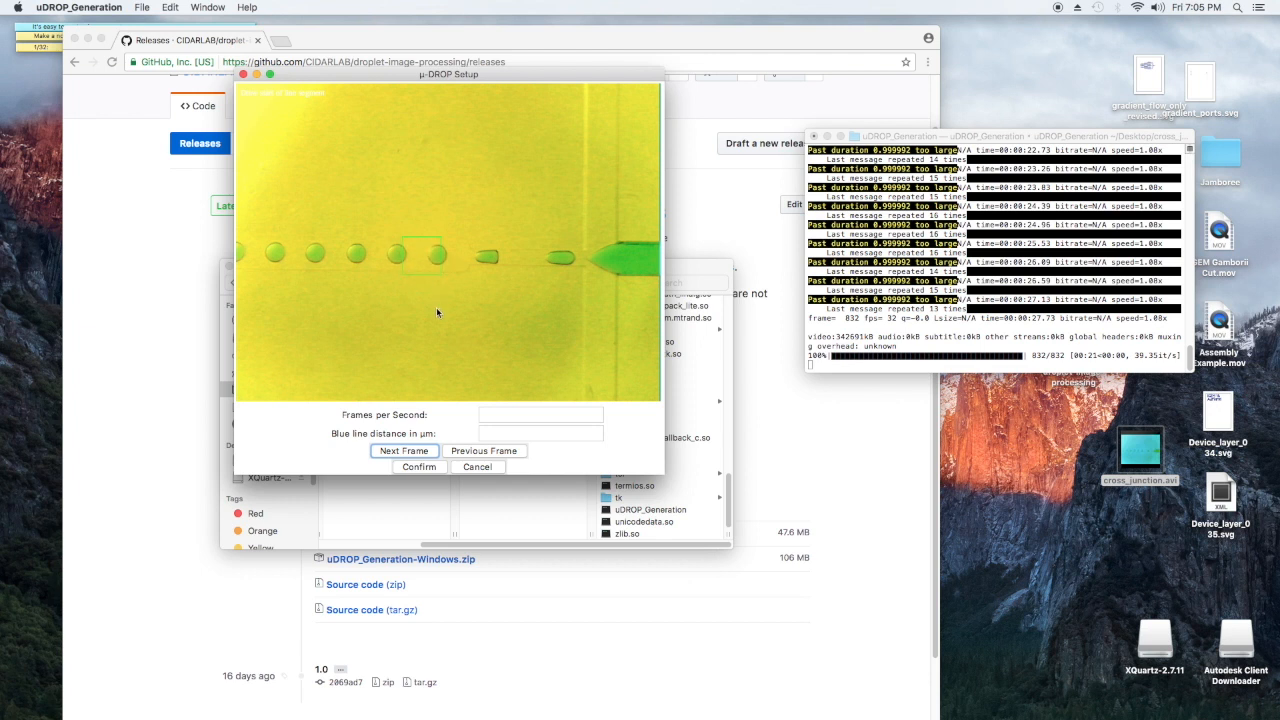
click(484, 451)
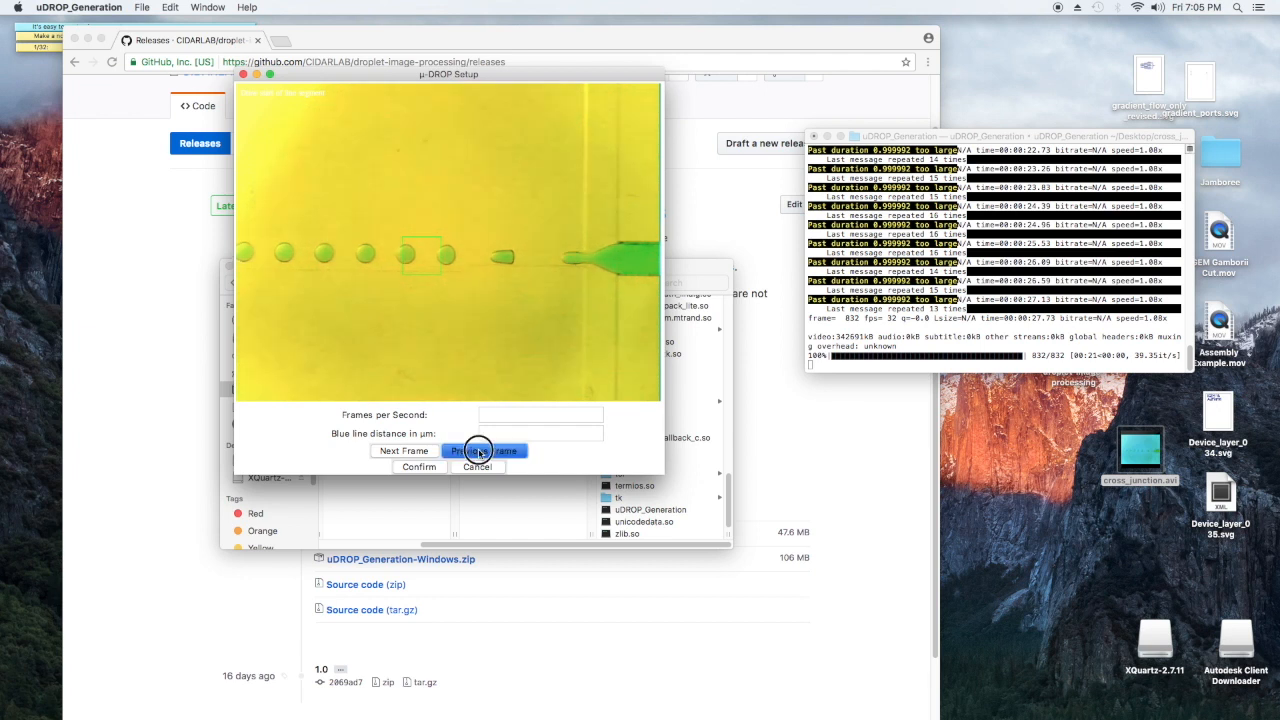
click(484, 451)
click(484, 451)
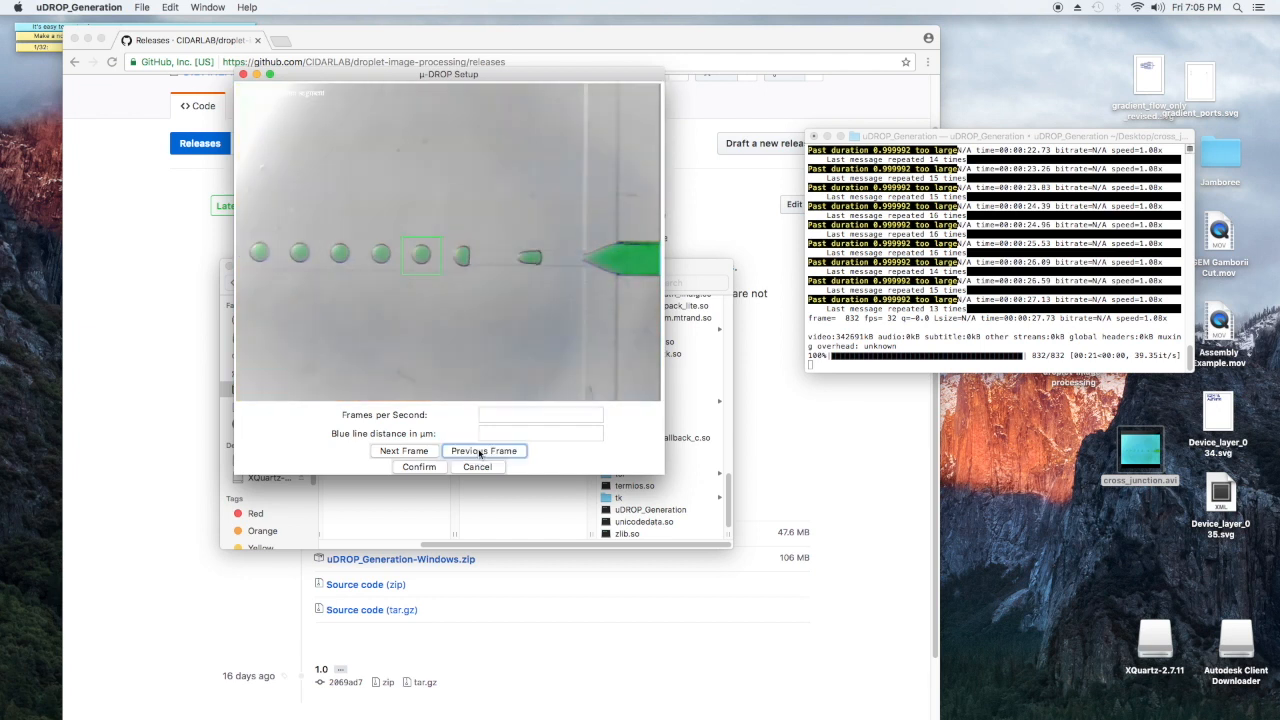
Step: Clear and redraw the box around the fifth droplet, then step forward several frames
key(Tab)
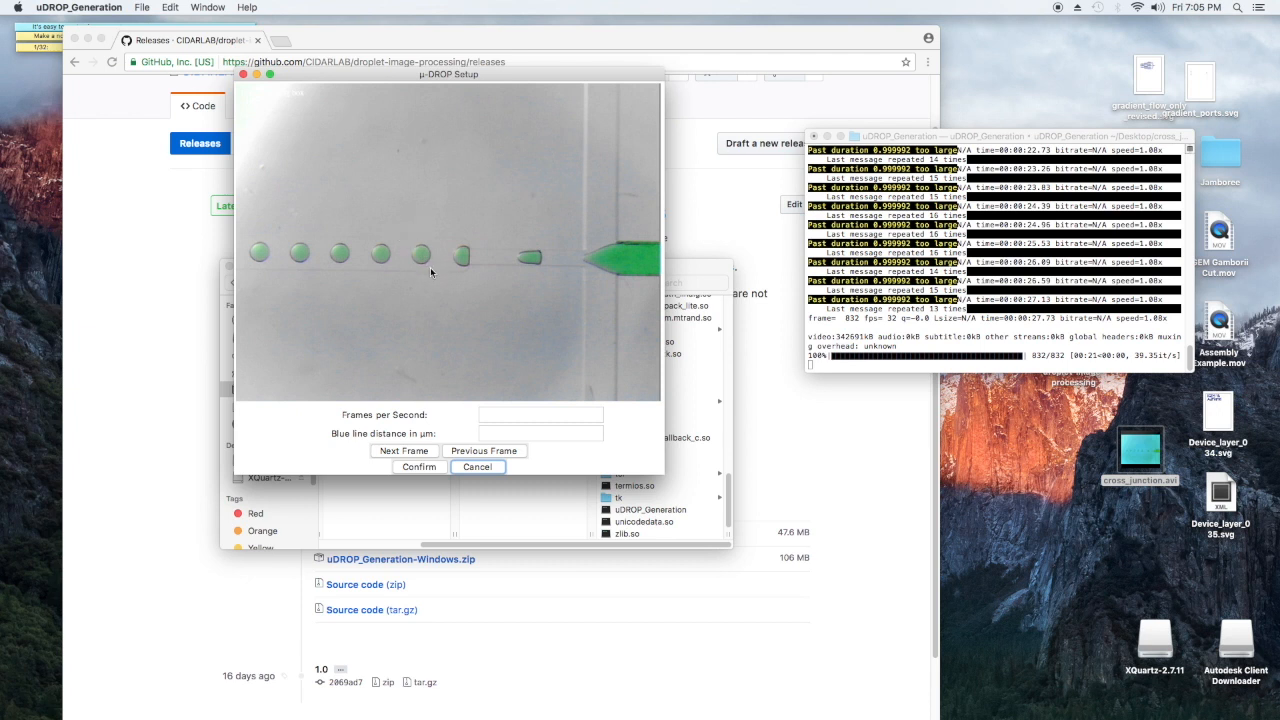
click(421, 255)
key(Escape)
click(425, 280)
click(421, 254)
click(404, 451)
click(460, 451)
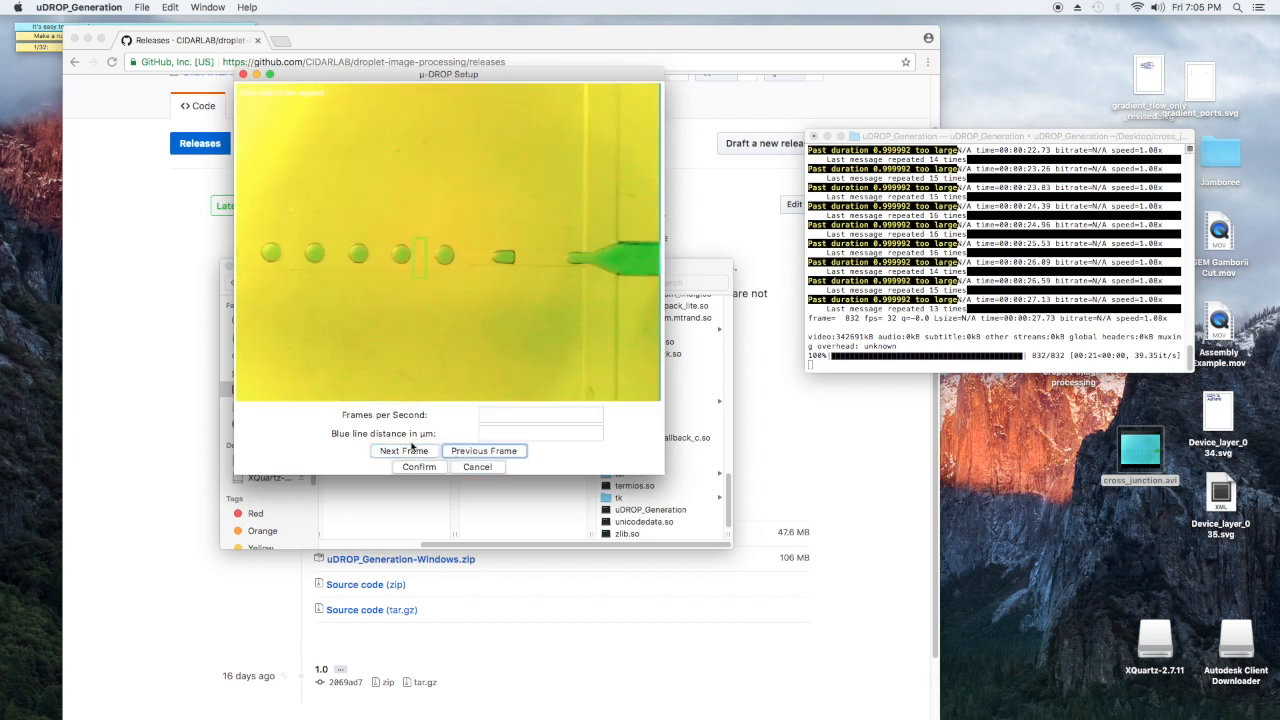
click(404, 451)
click(404, 451)
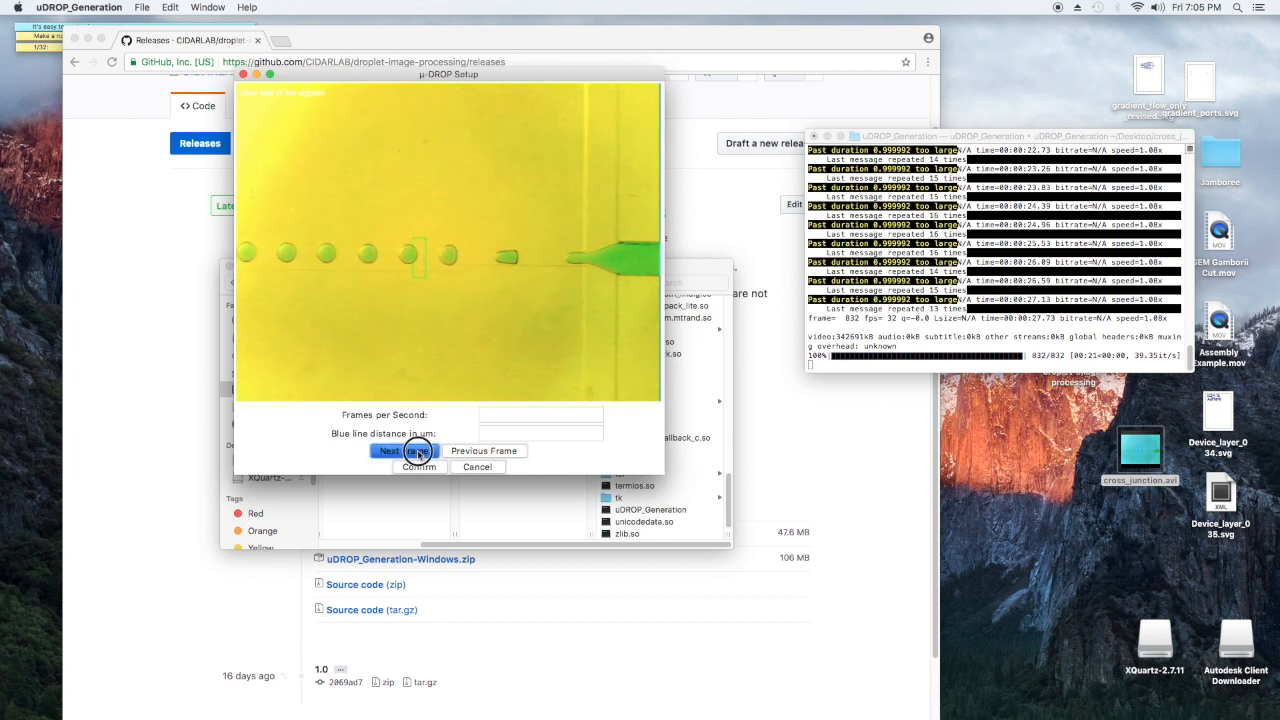
click(418, 452)
click(418, 452)
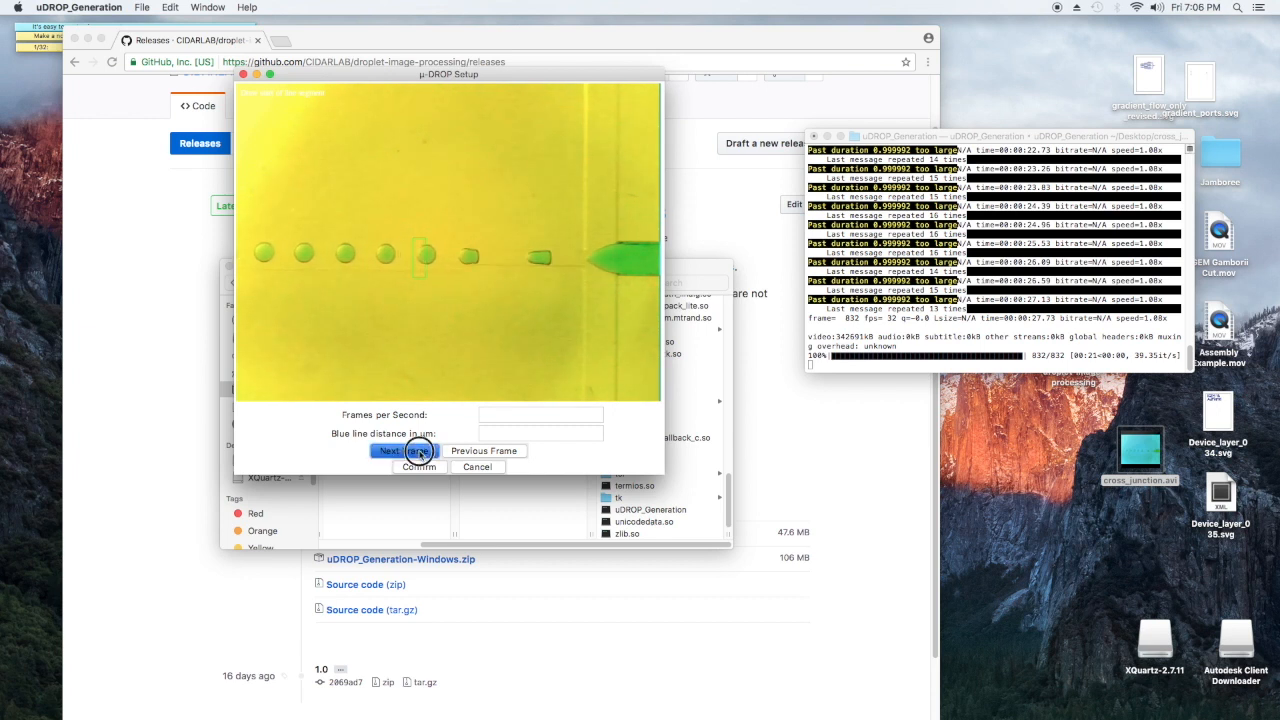
click(418, 452)
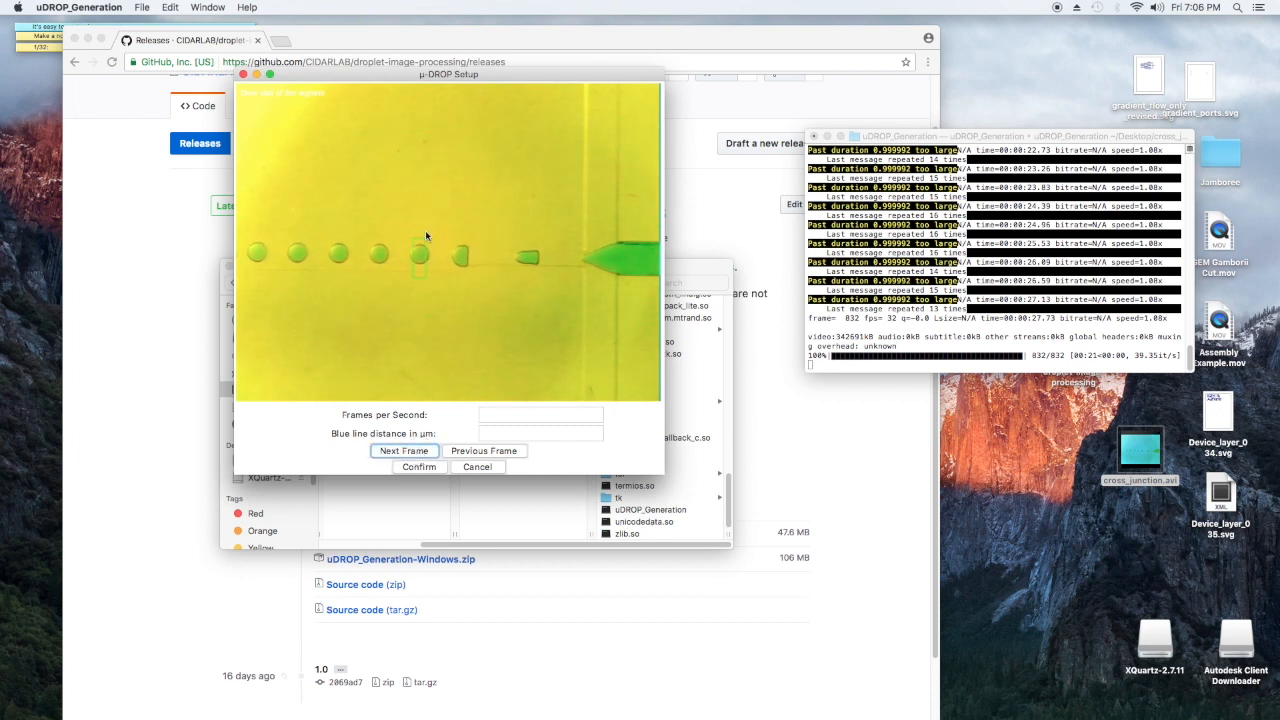
Step: Redraw the fifth-droplet box, step forward two frames and back to the grey frame
drag(421, 279, 421, 279)
click(404, 451)
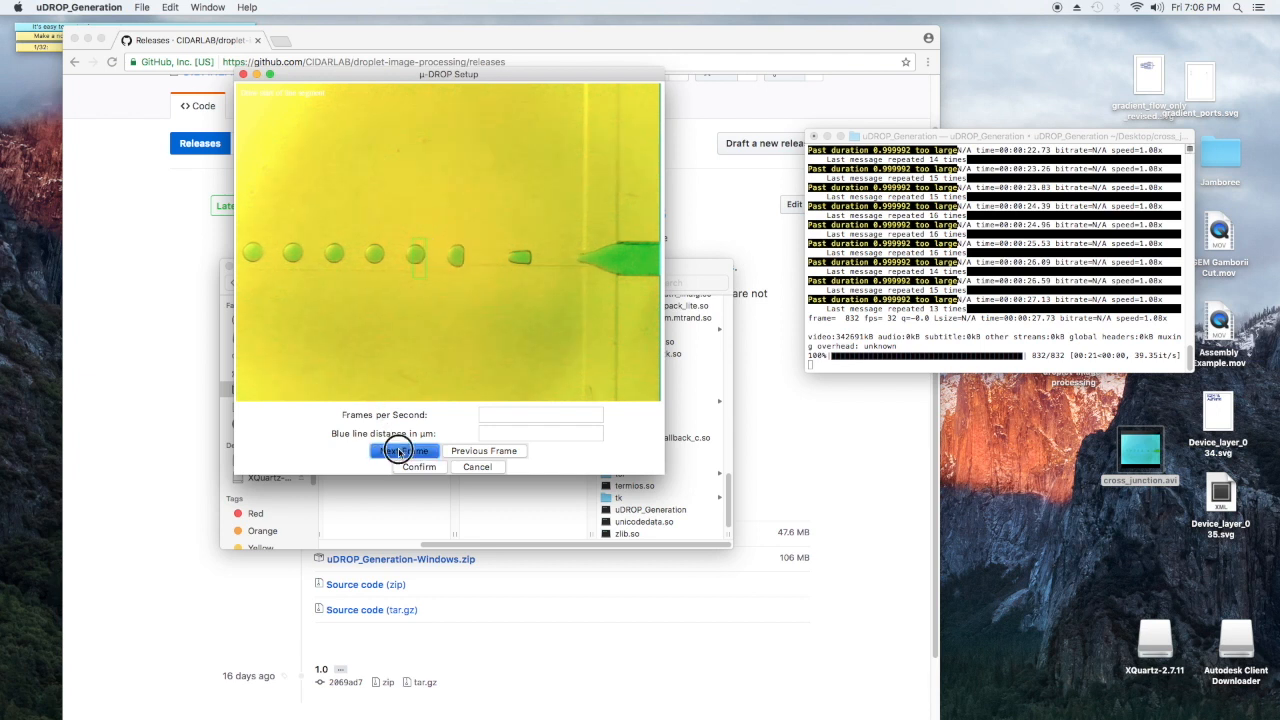
click(404, 451)
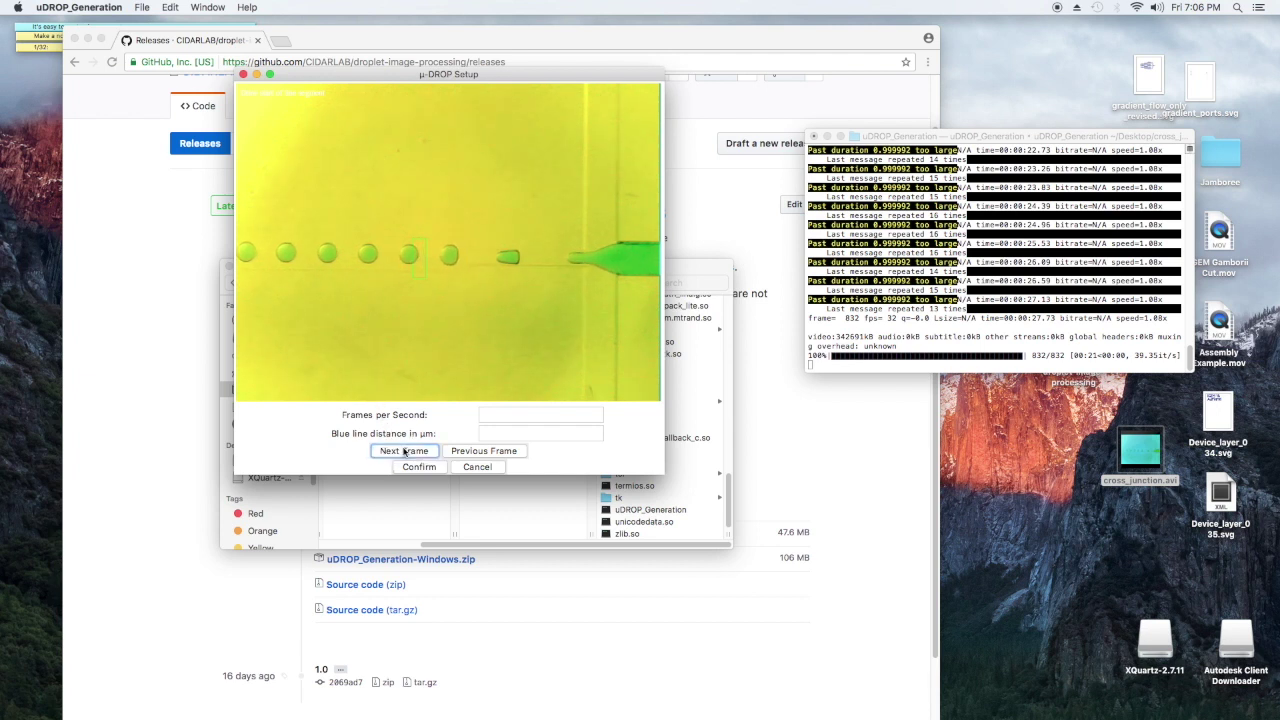
click(484, 451)
click(484, 451)
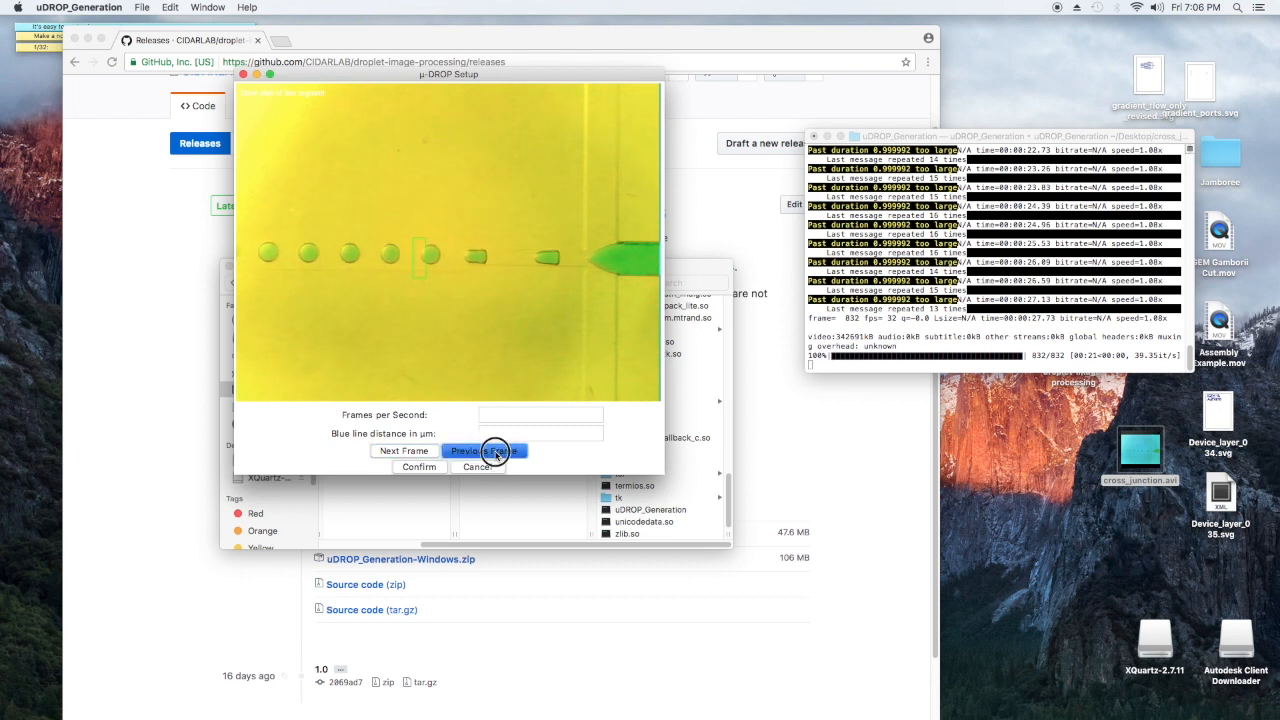
click(495, 452)
click(495, 452)
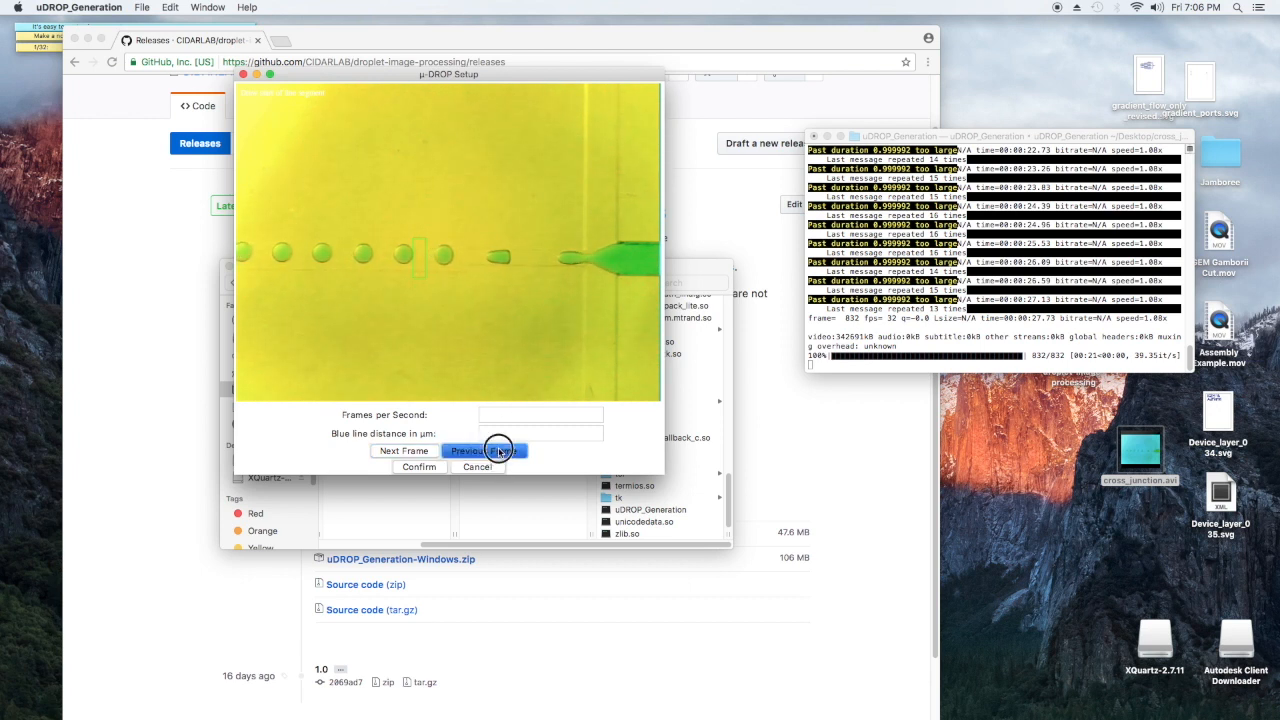
click(499, 452)
click(499, 452)
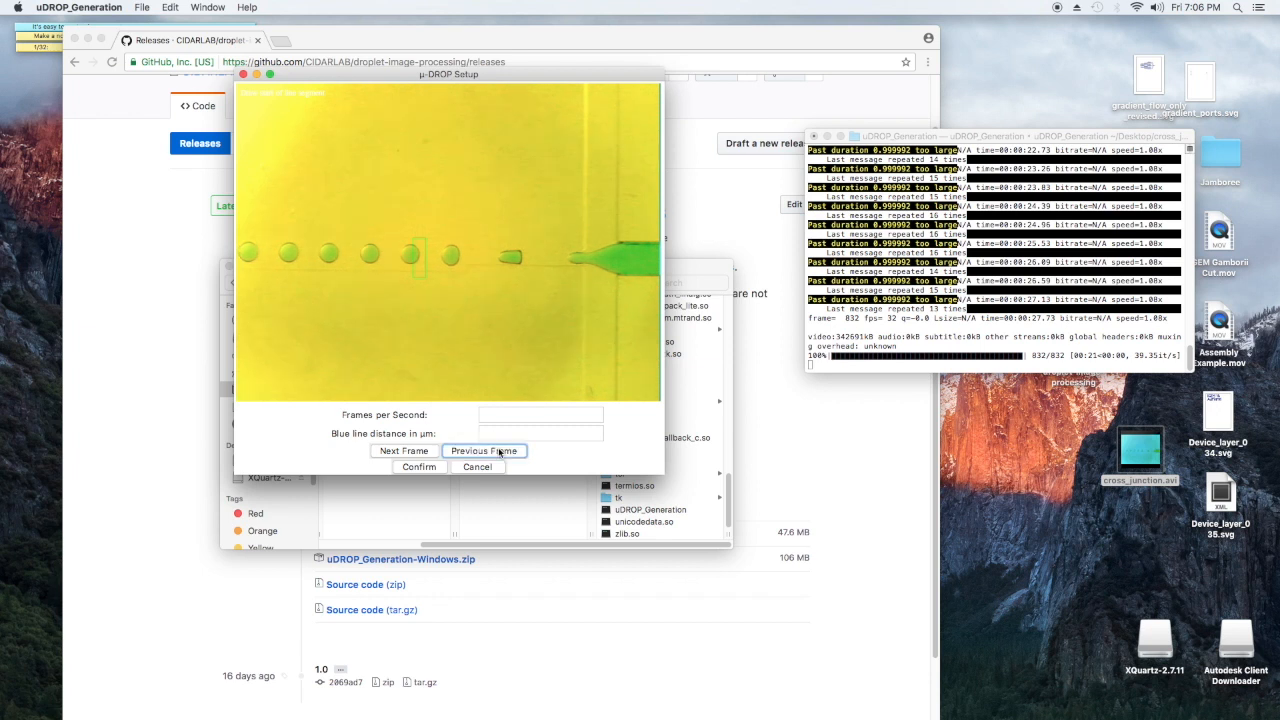
click(499, 452)
click(499, 452)
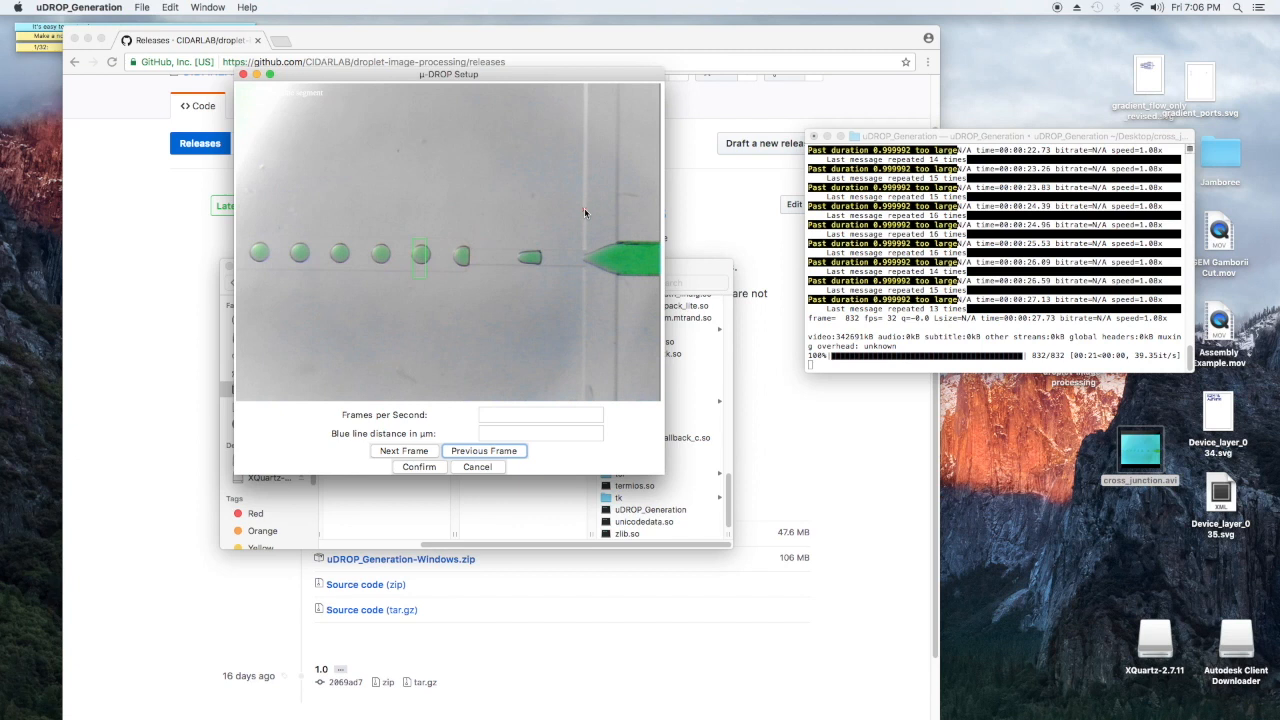
Step: Draw the red vertical reference line at the channel's right side and the blue dashed distance line from it
click(585, 212)
click(585, 148)
drag(620, 183, 614, 185)
Step: Enter 300 µm blue line distance and 1000 fps, then confirm to start the analysis
click(528, 433)
text(300)
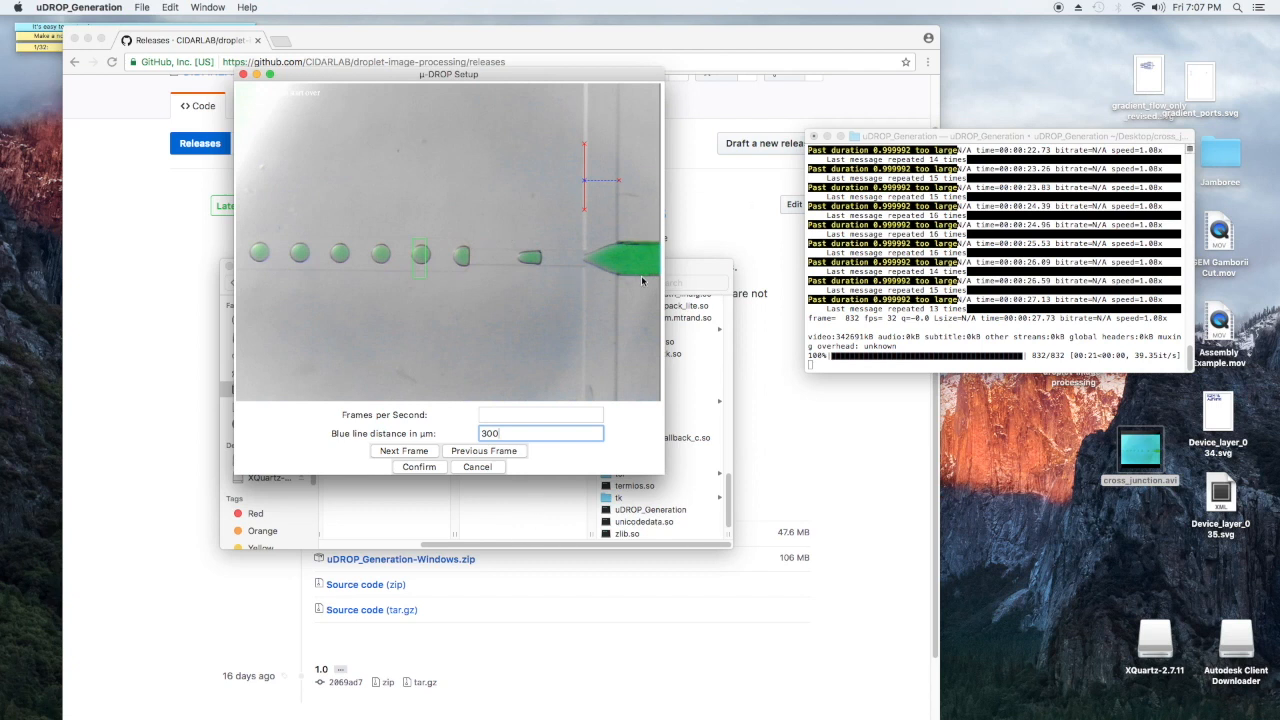
click(576, 415)
text(1000)
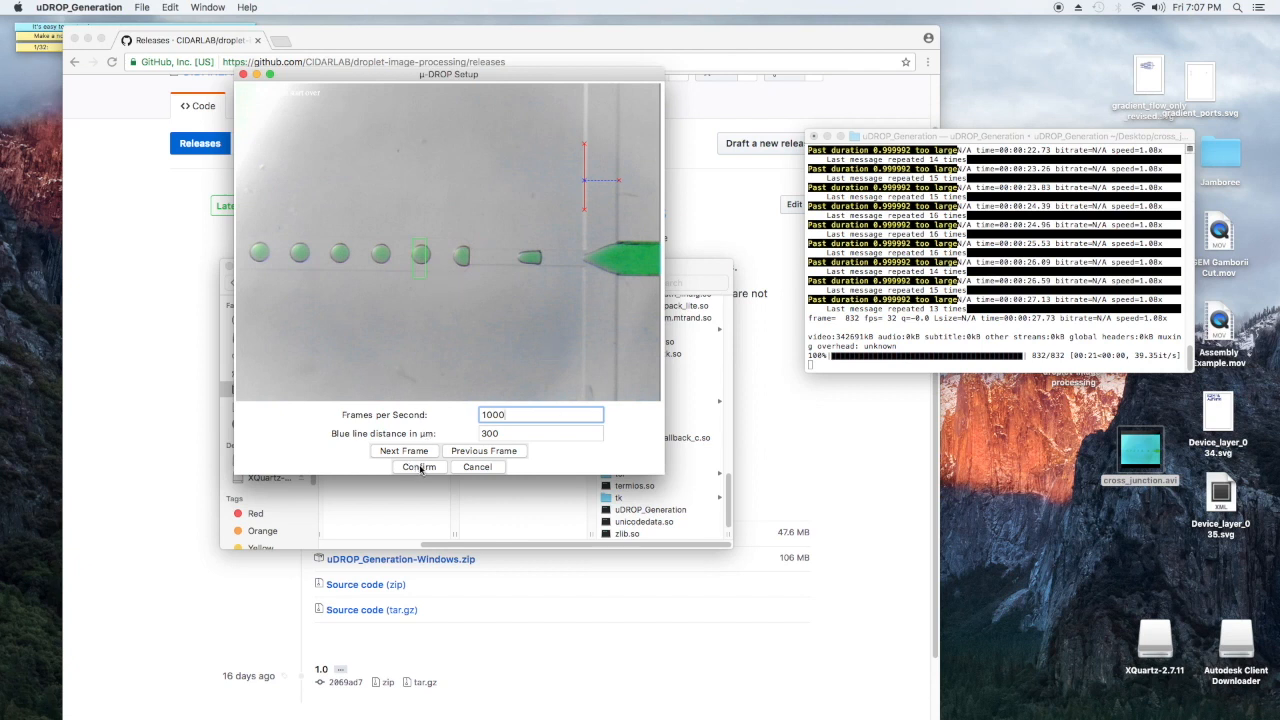
click(420, 468)
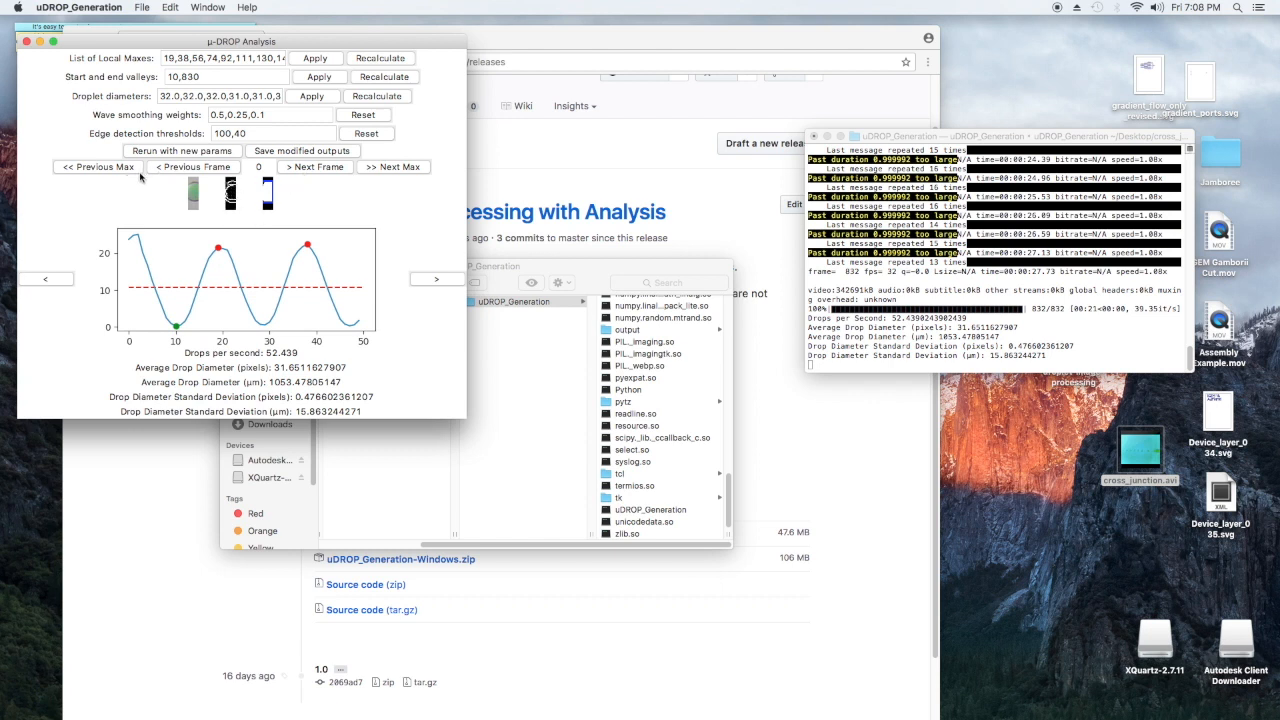
Step: Step the analysed video forward frame by frame (one step back at 38) until frame 45
click(391, 168)
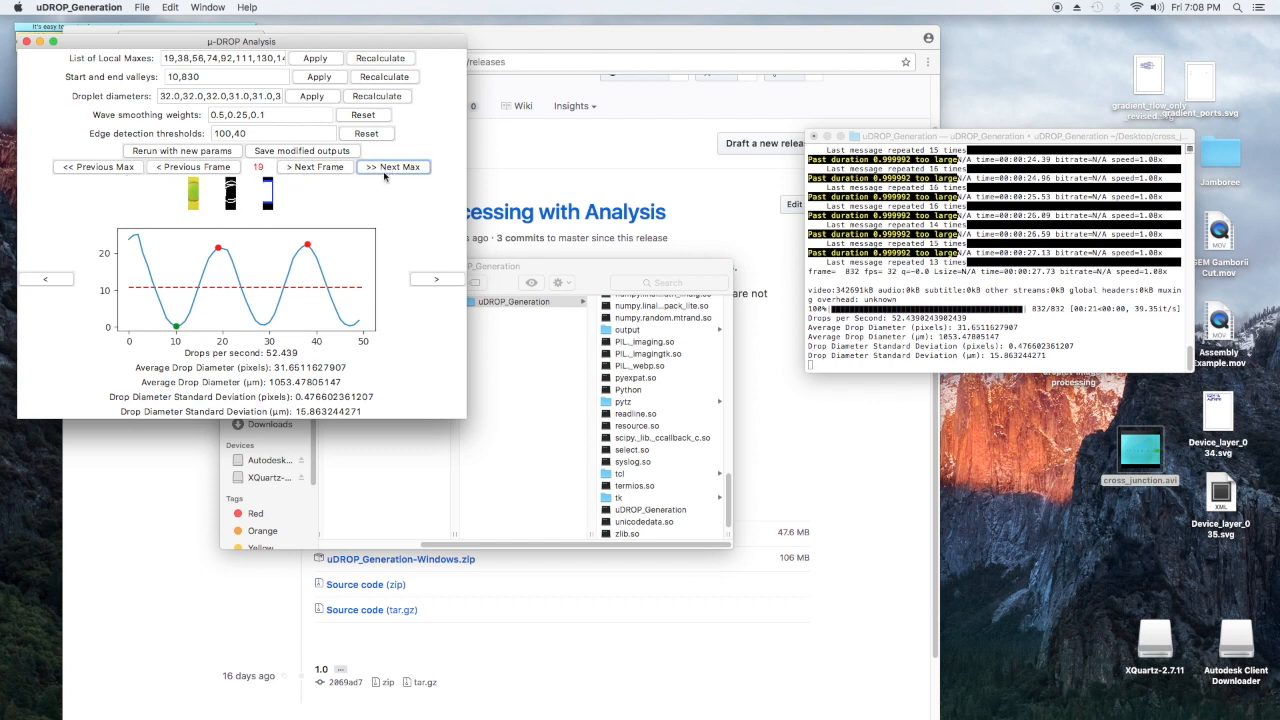
click(319, 167)
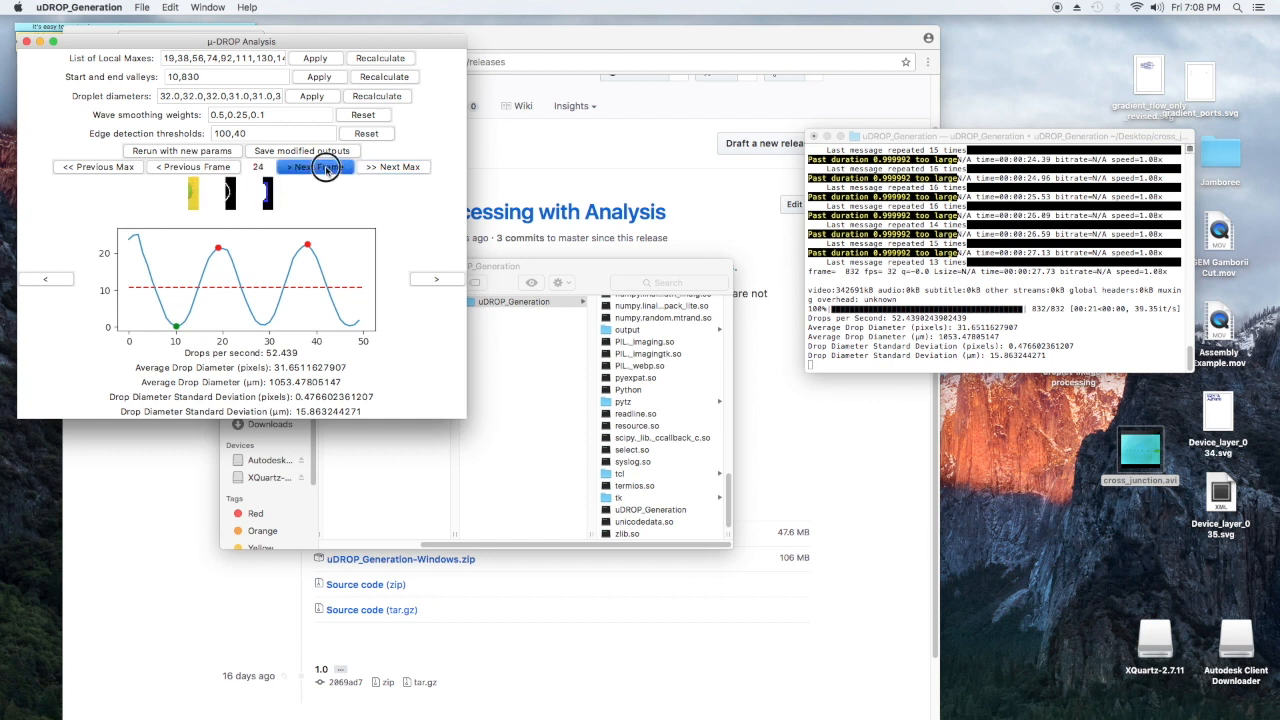
click(326, 168)
click(326, 168)
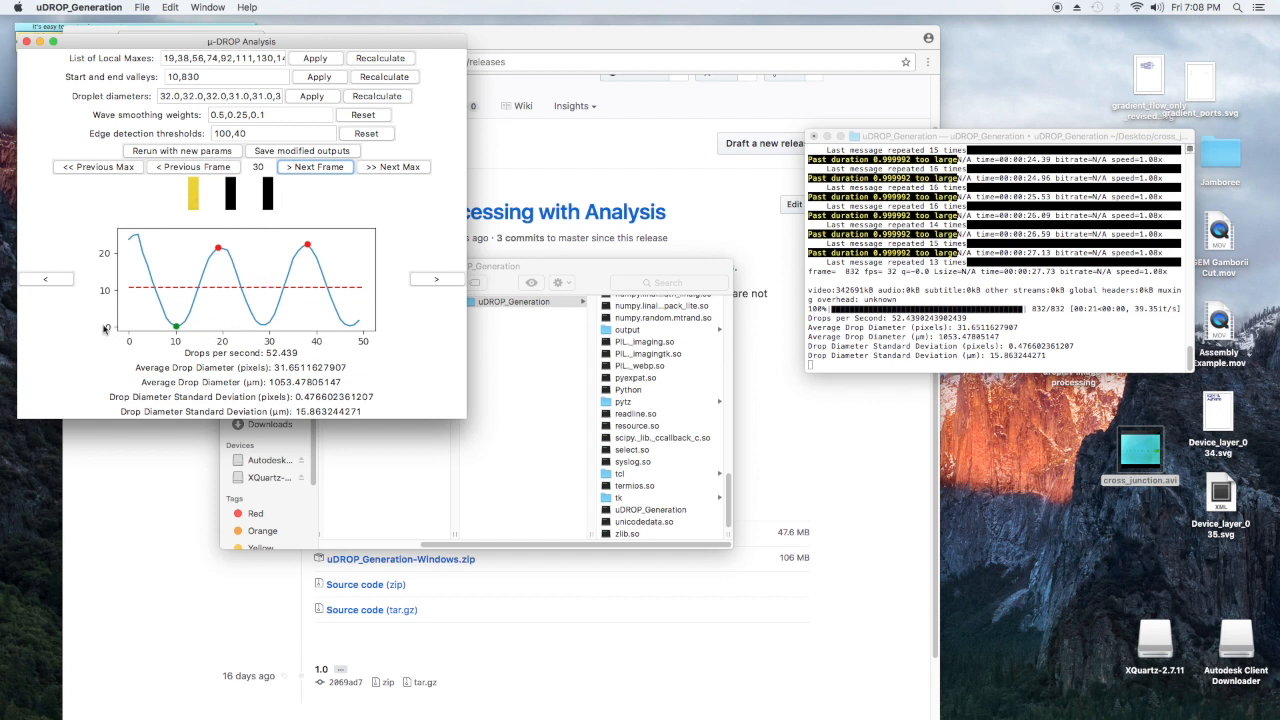
click(312, 167)
click(309, 168)
click(316, 168)
click(316, 168)
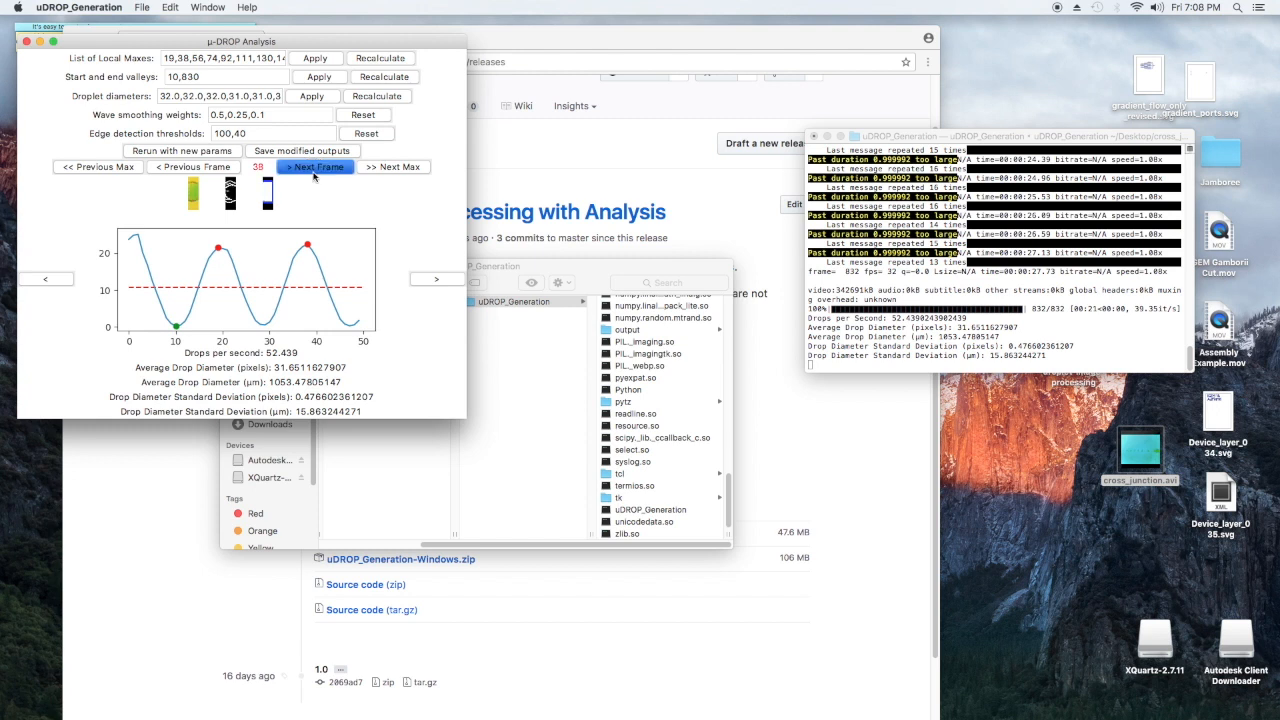
click(316, 168)
click(316, 168)
click(232, 170)
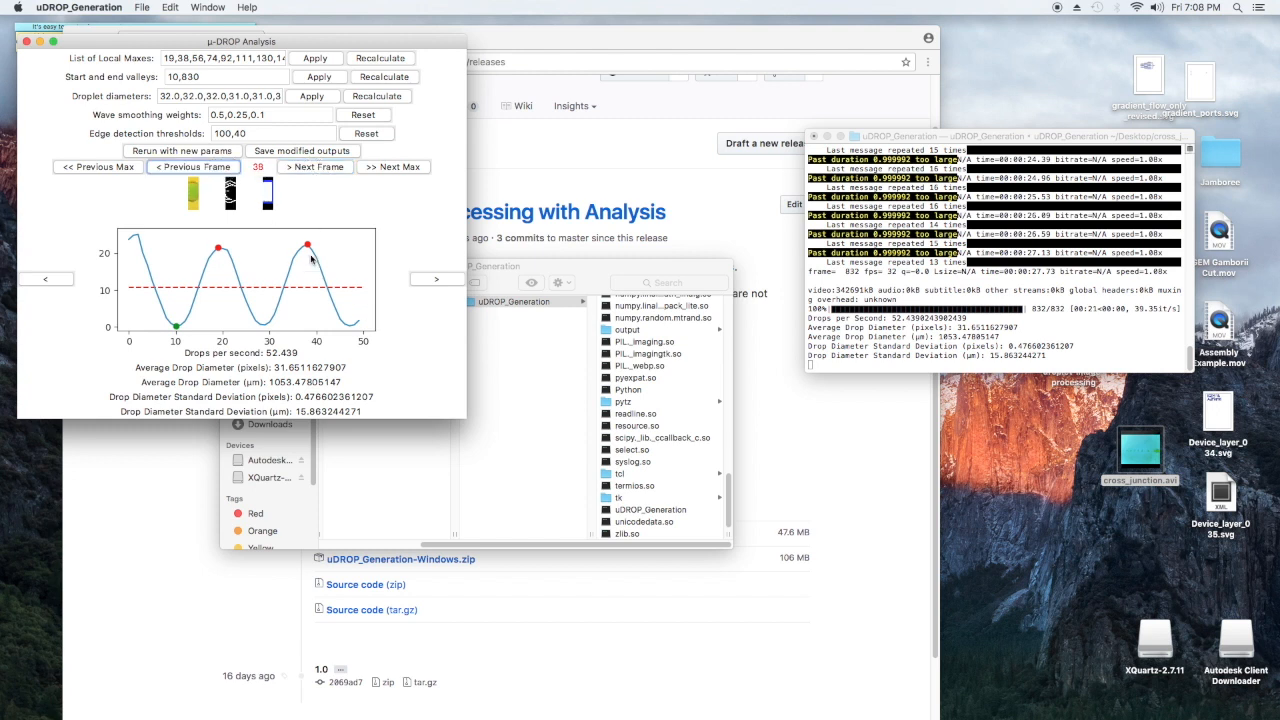
click(320, 167)
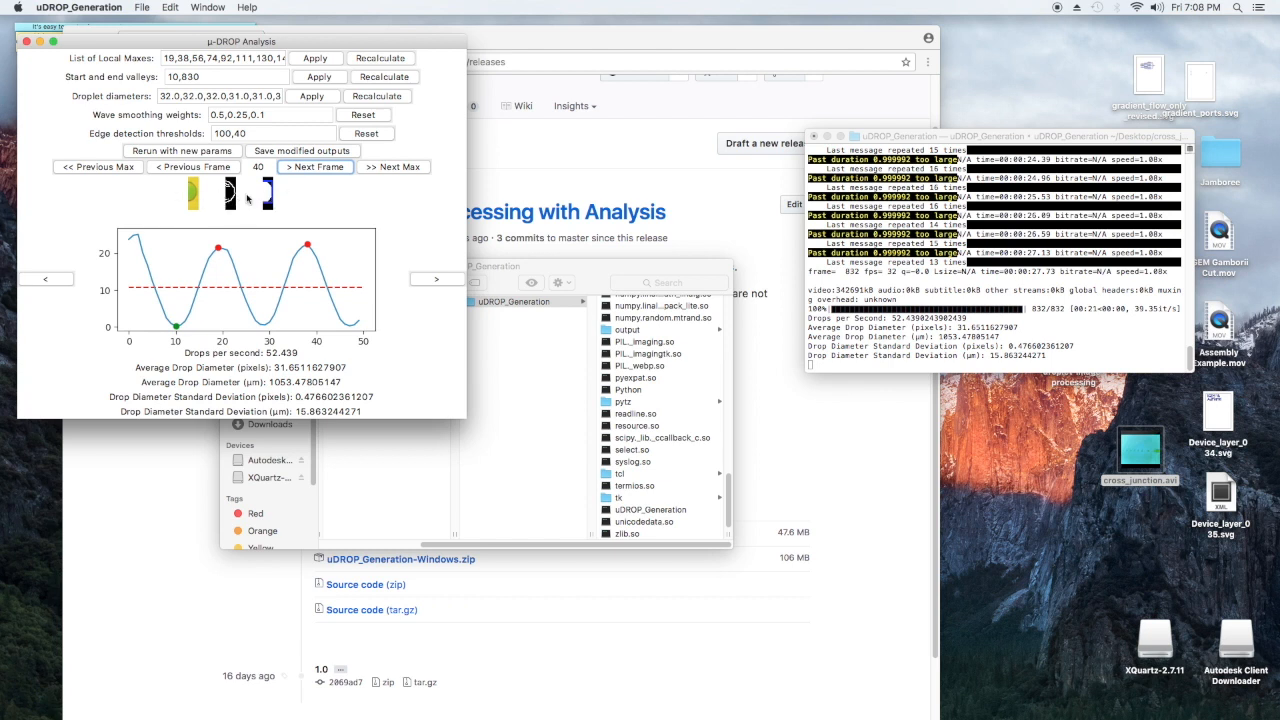
click(318, 167)
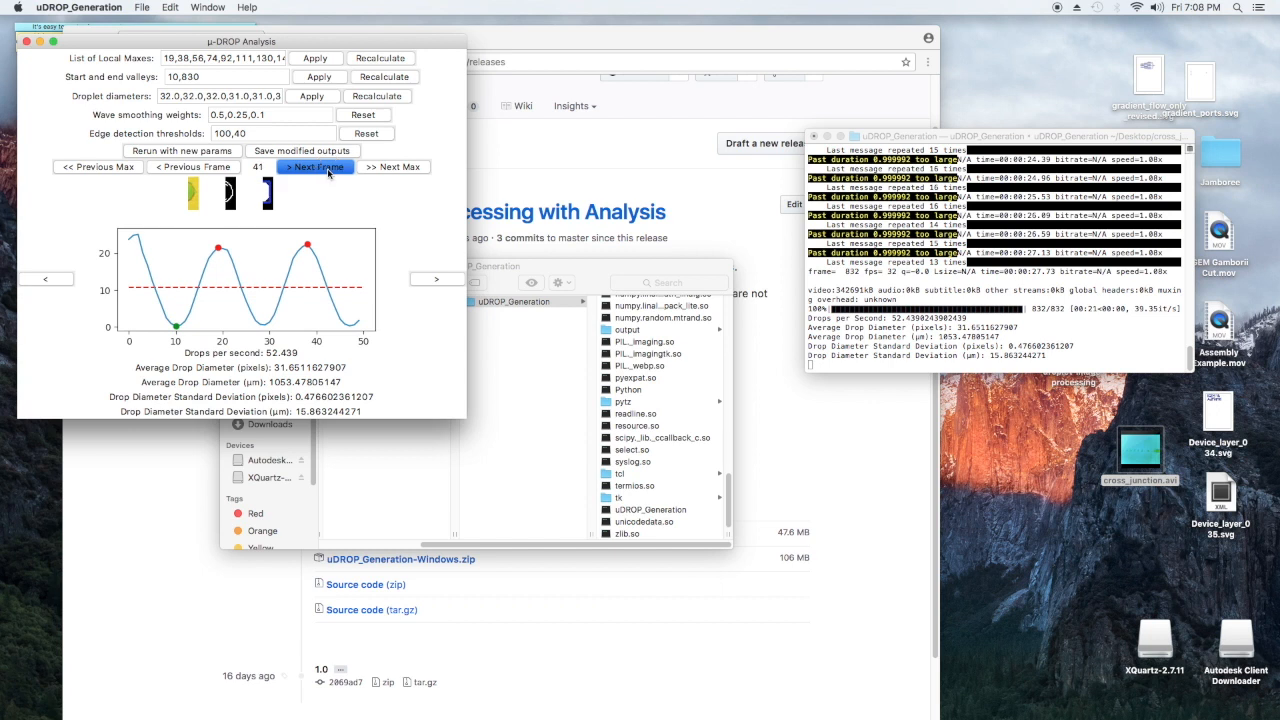
click(318, 167)
click(318, 167)
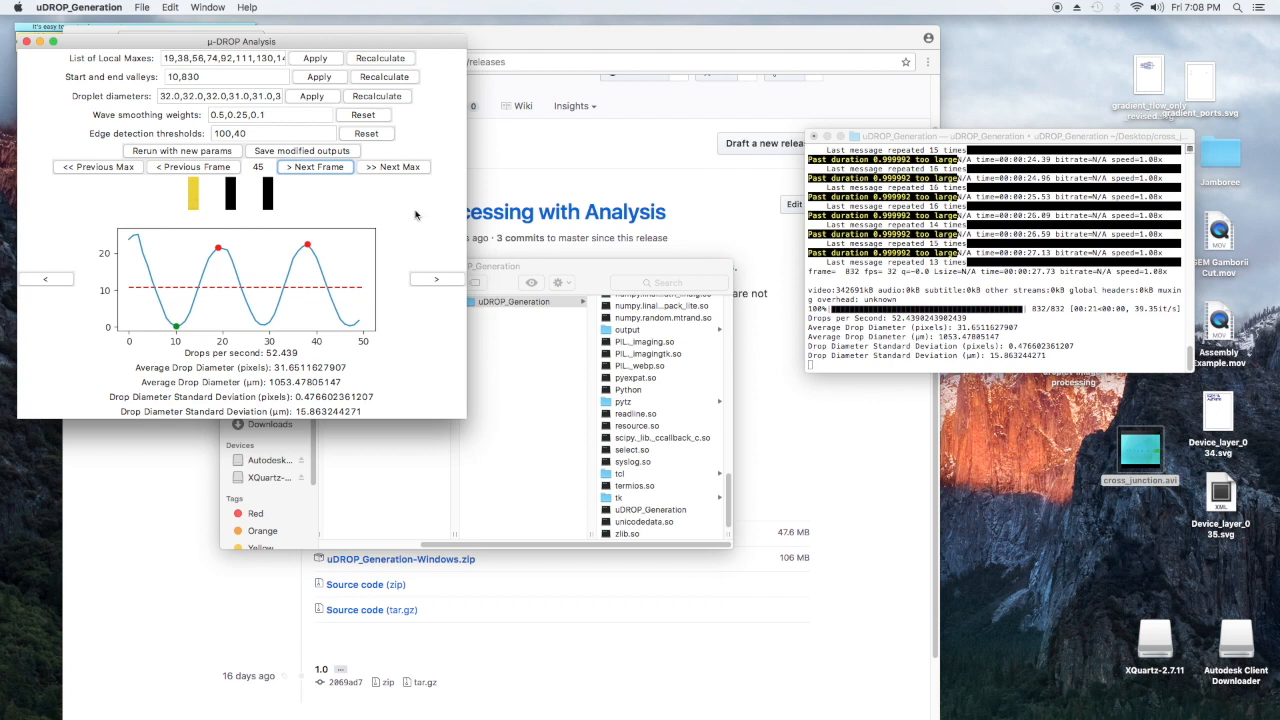
Step: Jump back to the local maximum at frame 19 and compare frames 19 and 20
click(195, 57)
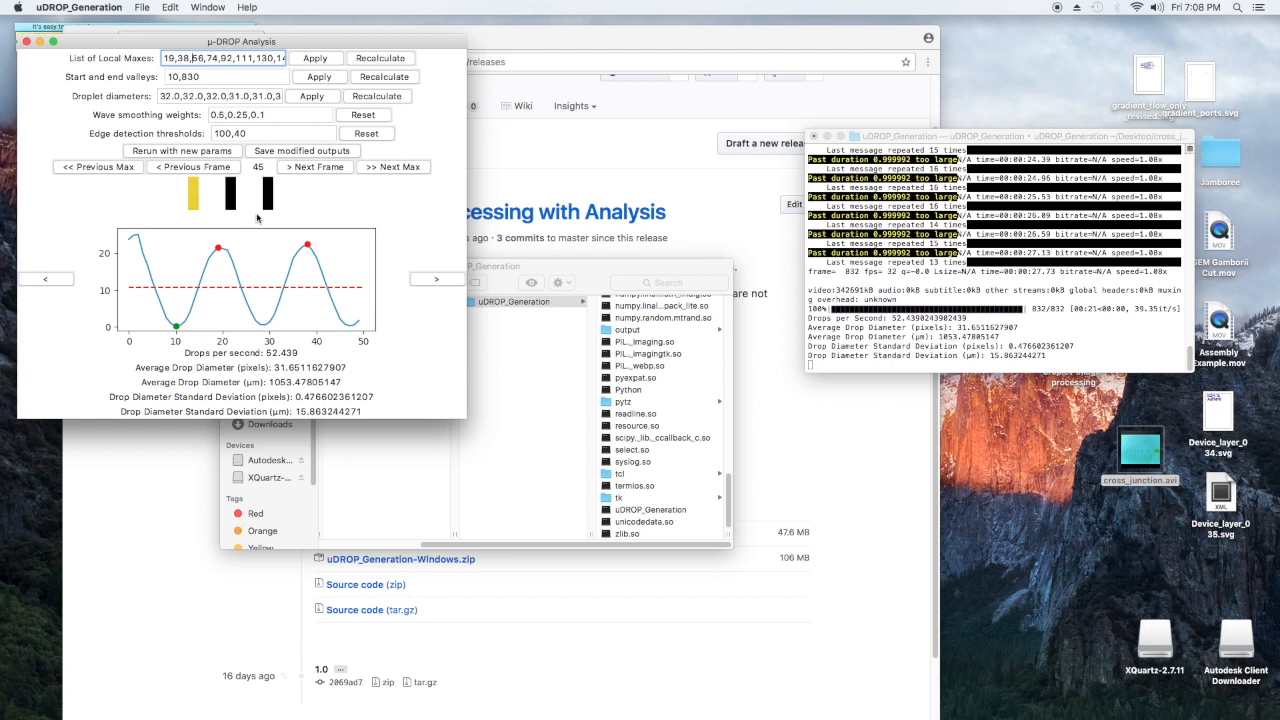
click(98, 166)
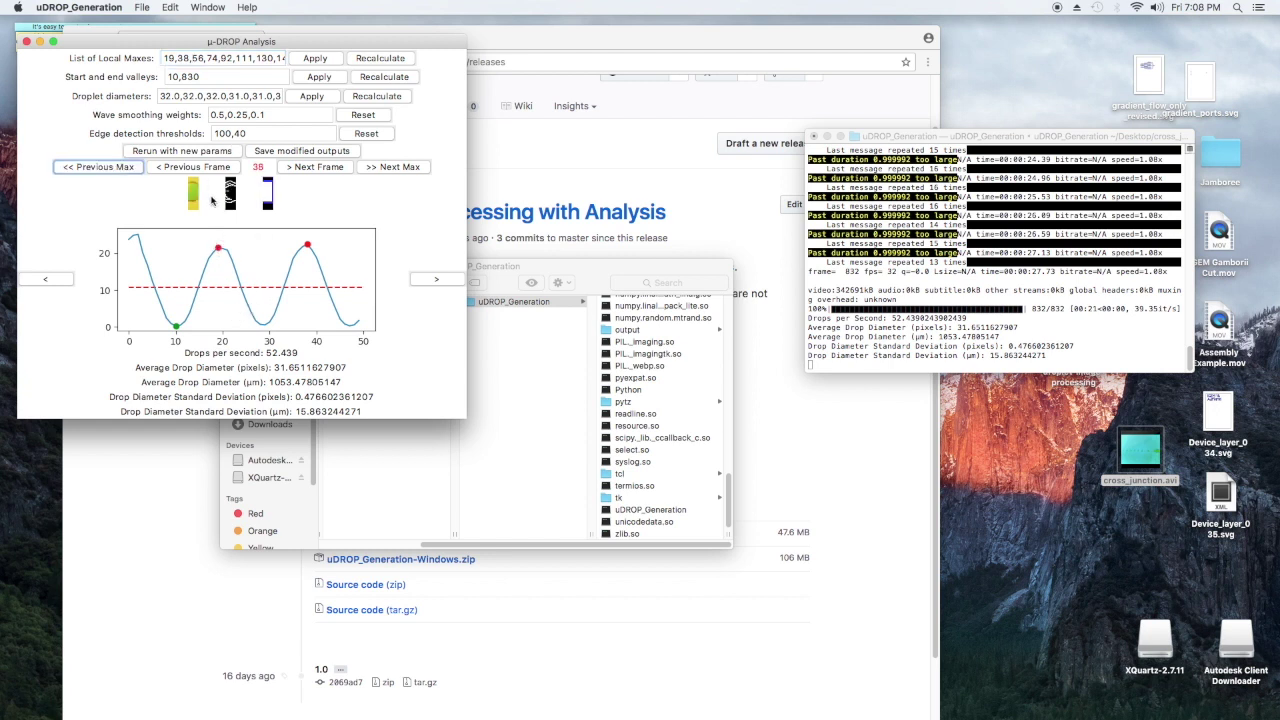
click(98, 166)
click(316, 166)
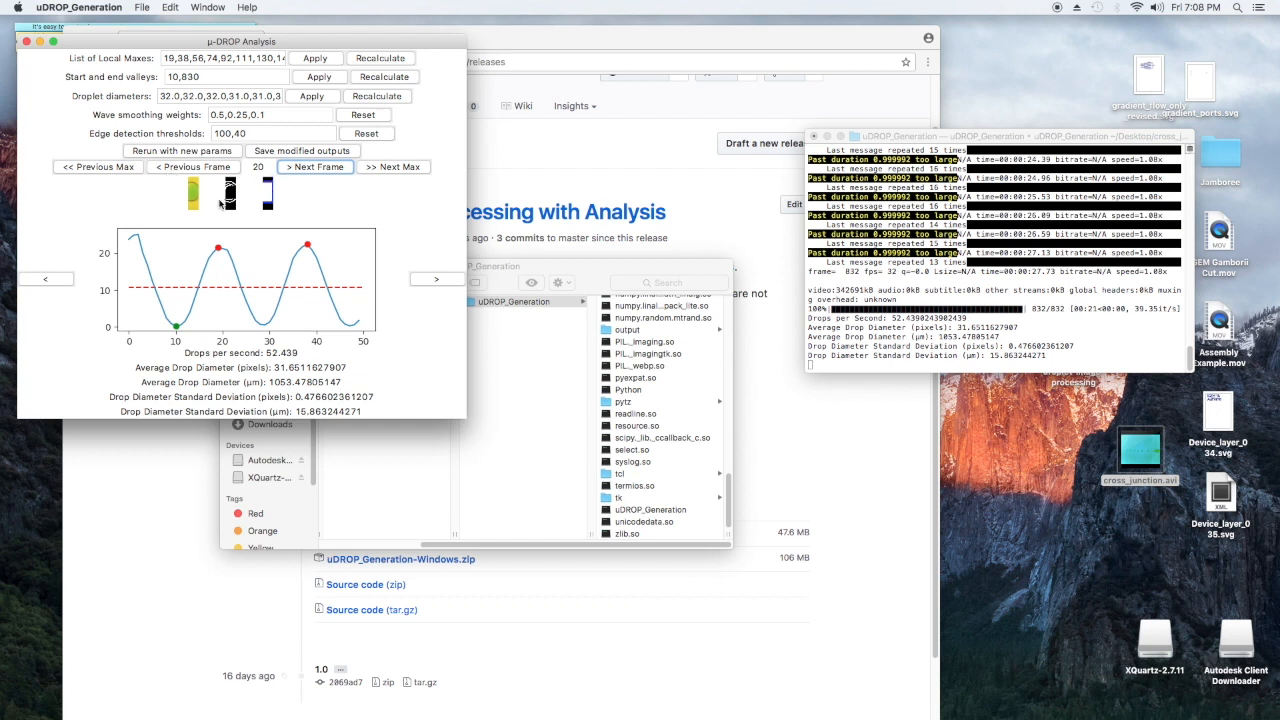
click(194, 166)
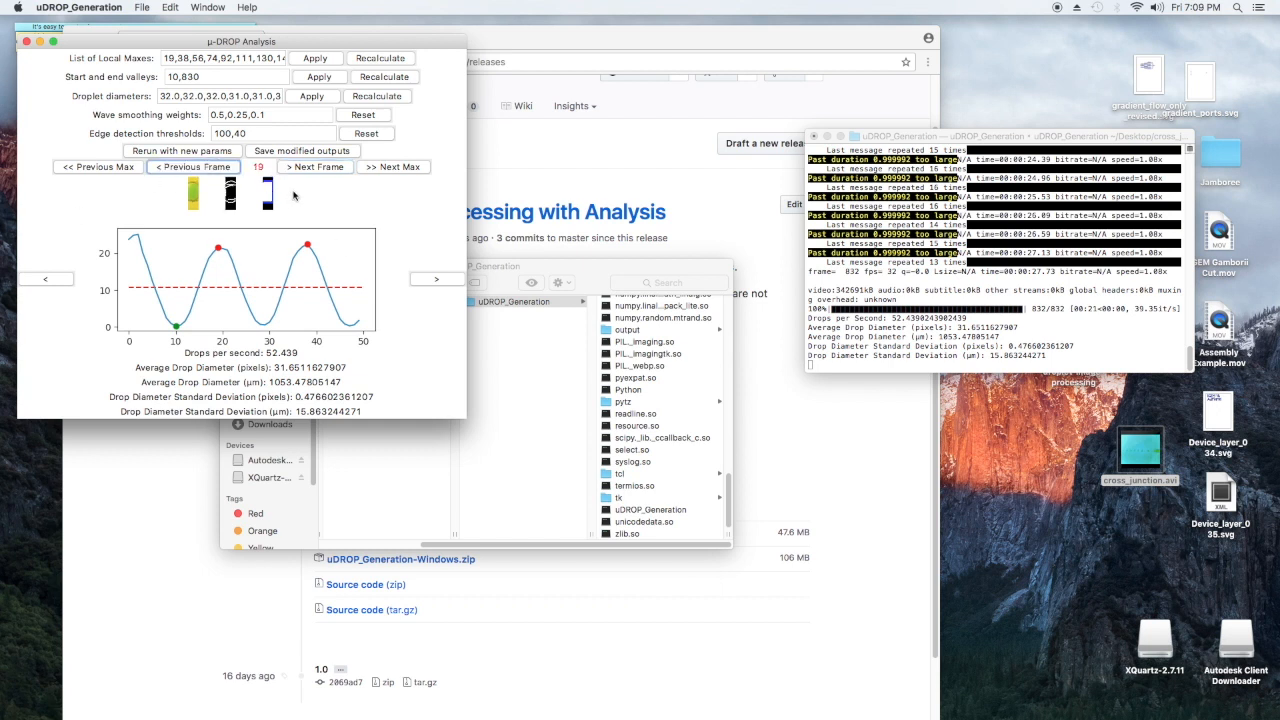
click(316, 166)
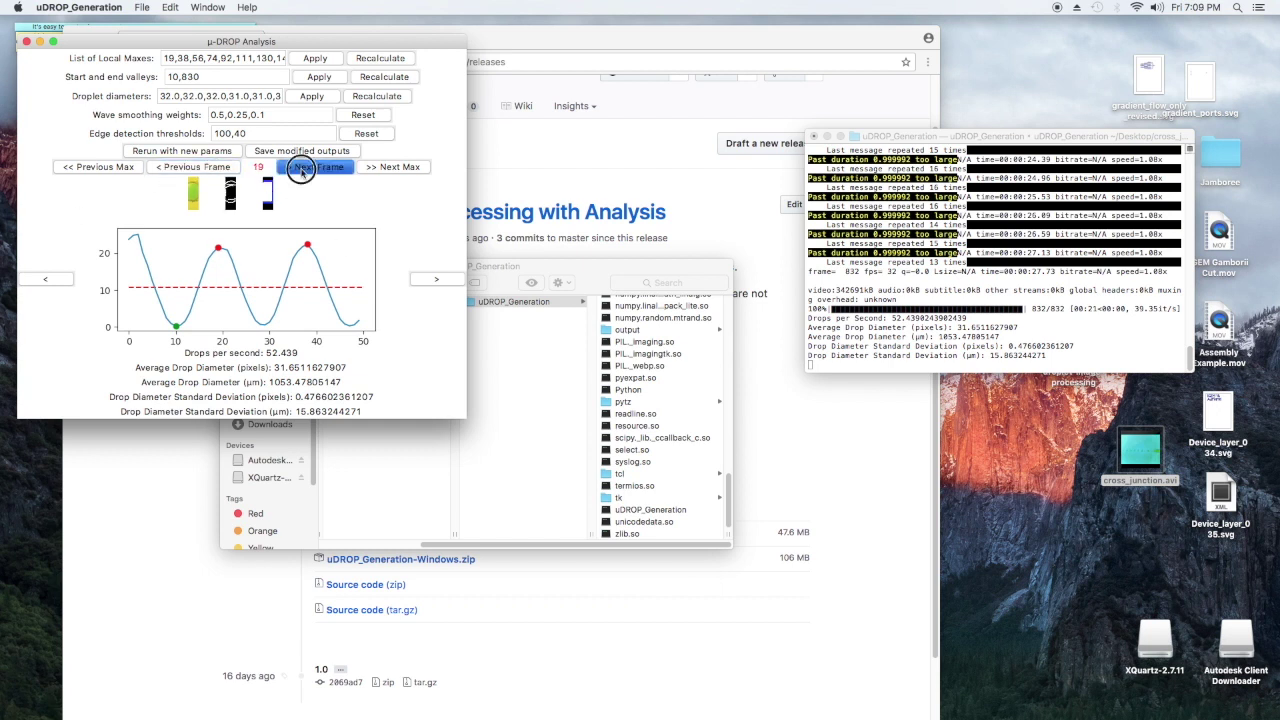
Step: Change the first local maximum from 19 to 20 and apply the edited list
double_click(170, 58)
text(20,38)
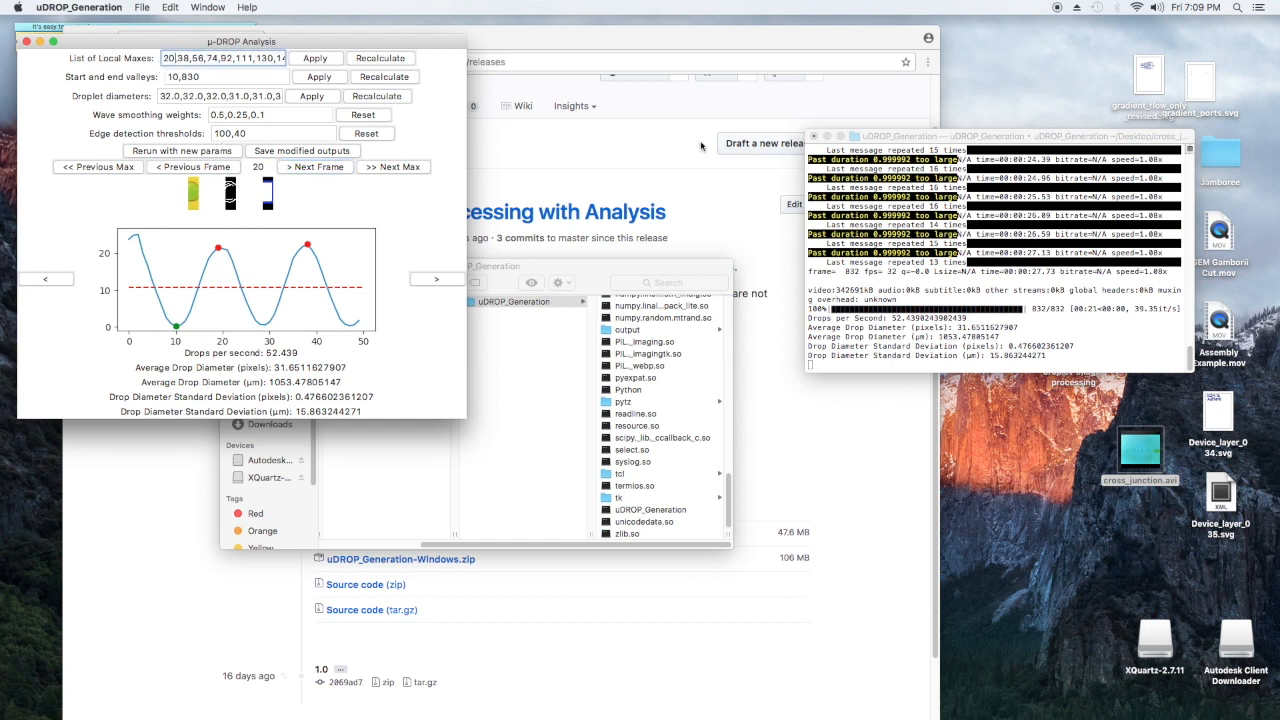
click(314, 58)
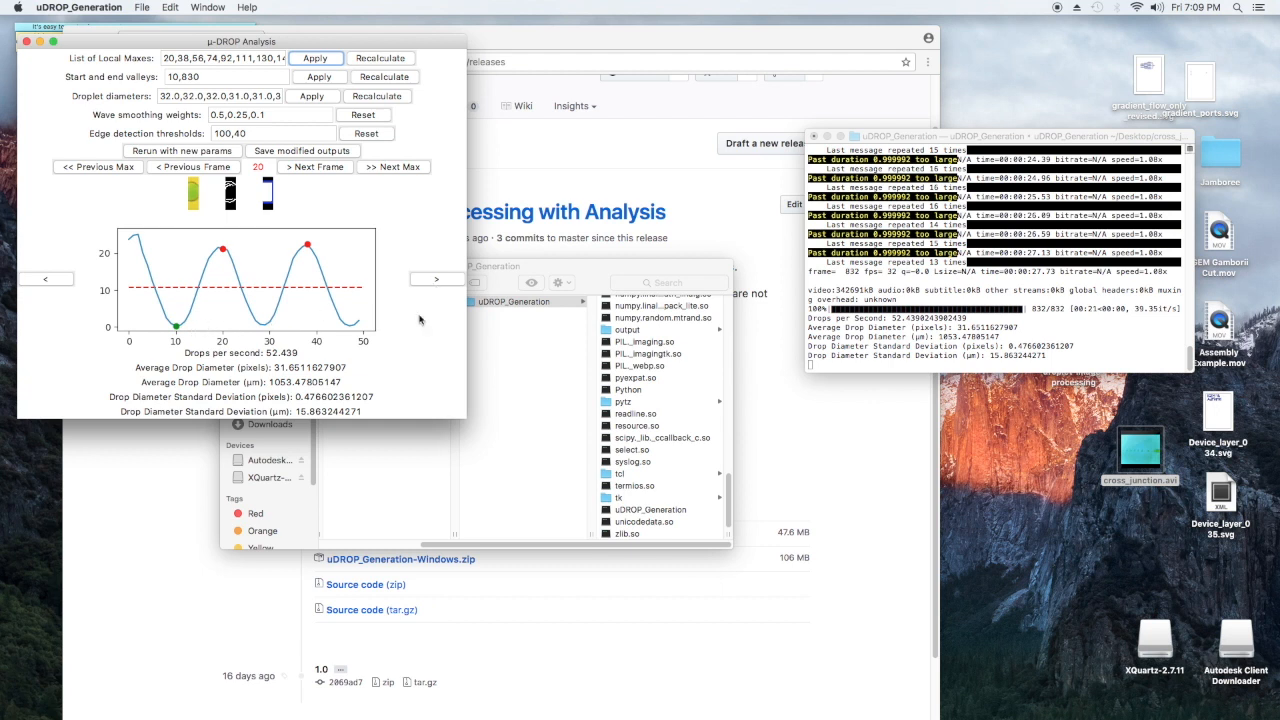
Step: Page the wave plot forward until the end of the trace, frames 780–830, is shown
click(437, 279)
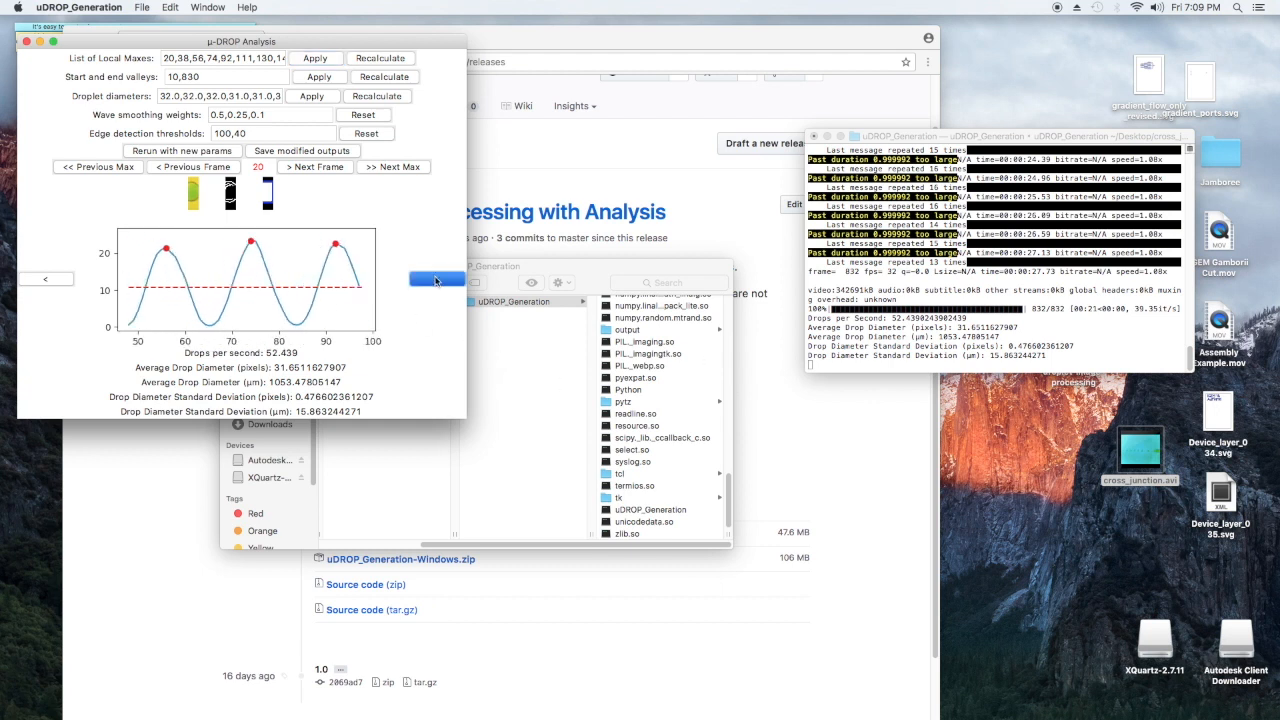
click(437, 279)
click(437, 279)
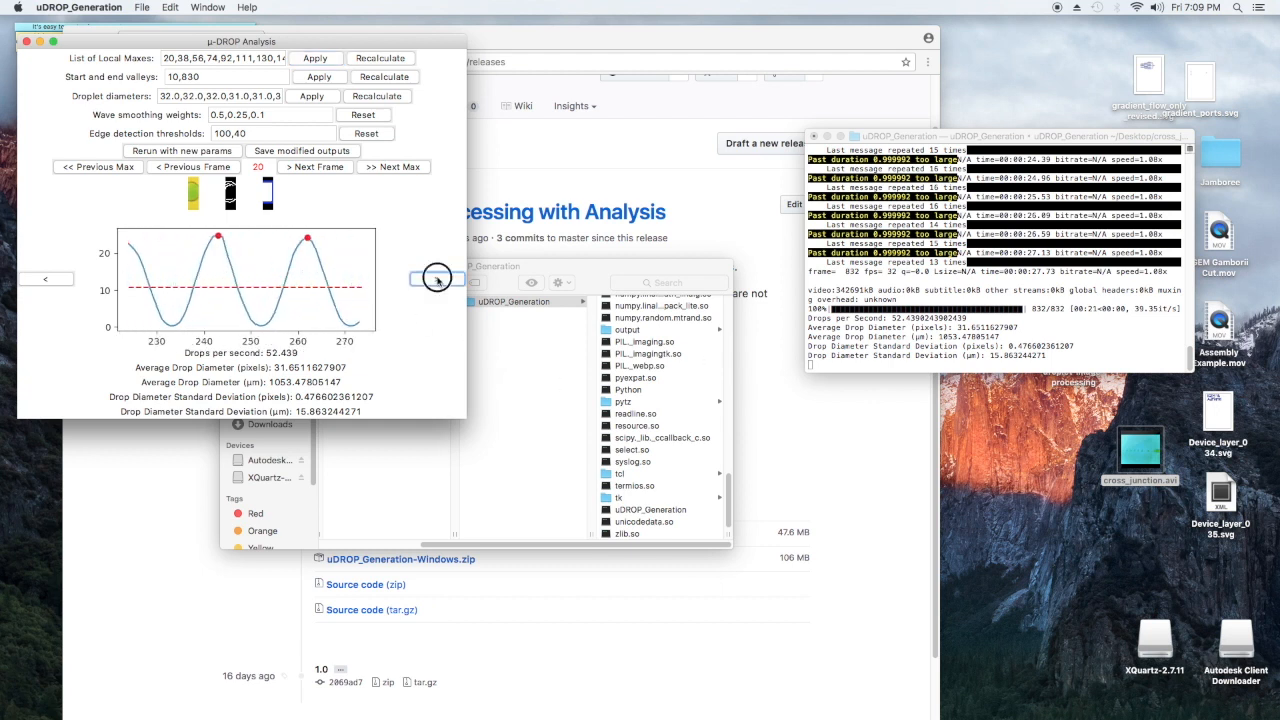
click(435, 280)
click(432, 283)
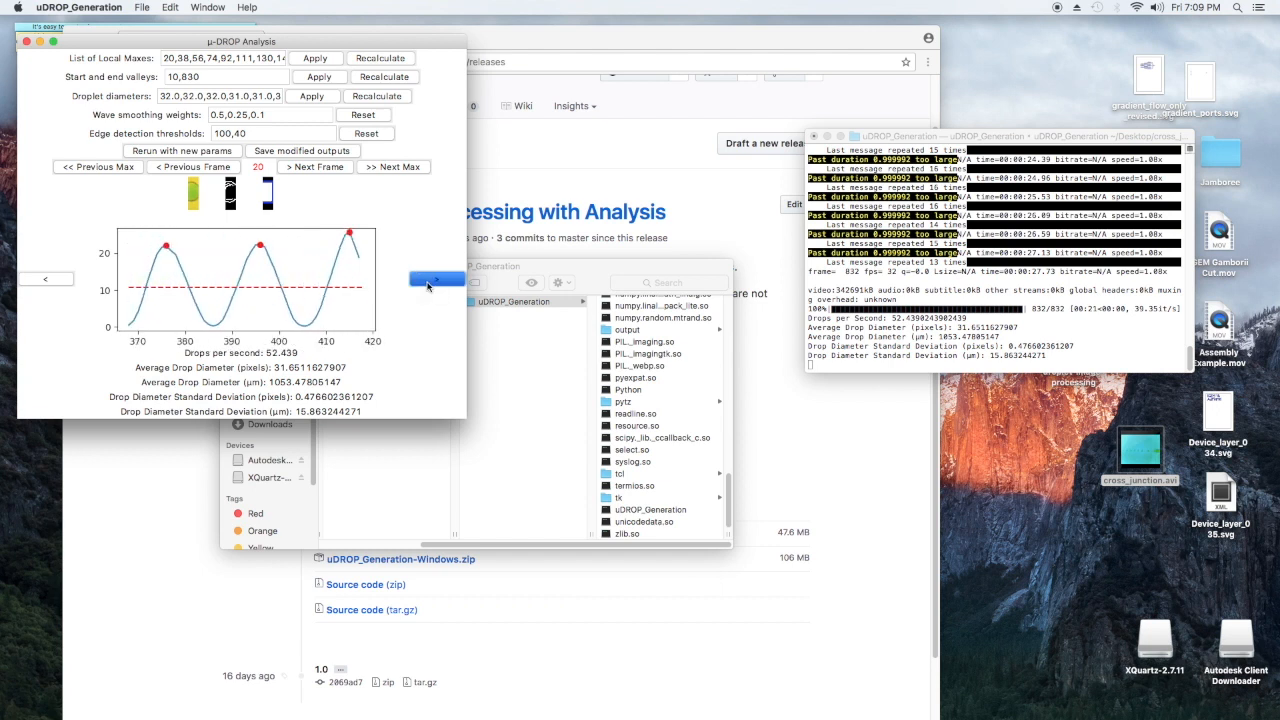
click(428, 286)
click(428, 286)
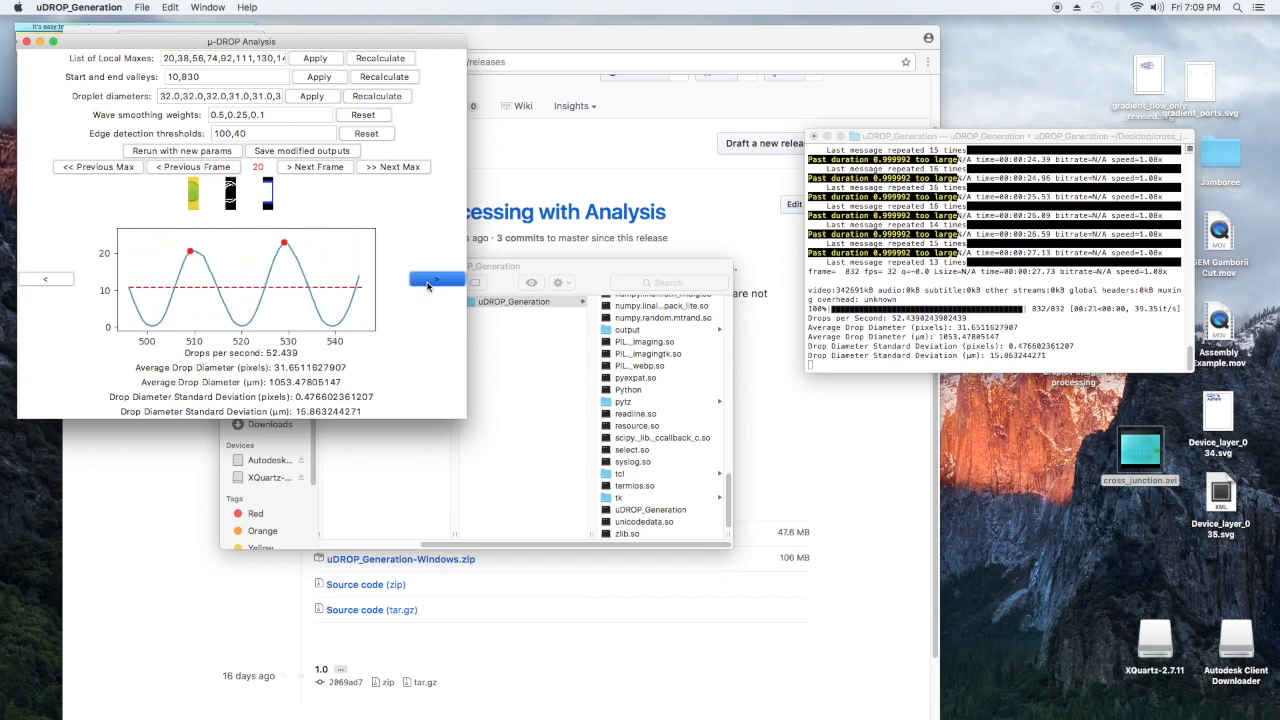
click(428, 286)
click(428, 286)
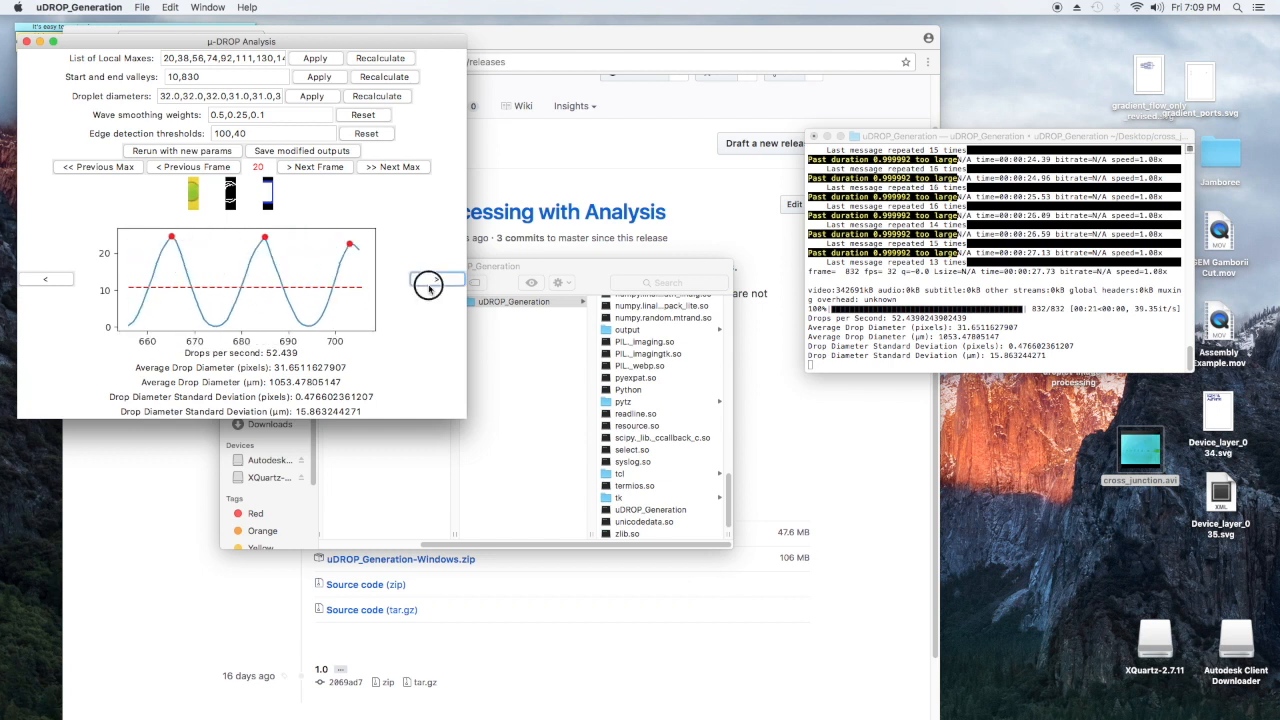
click(430, 288)
click(430, 288)
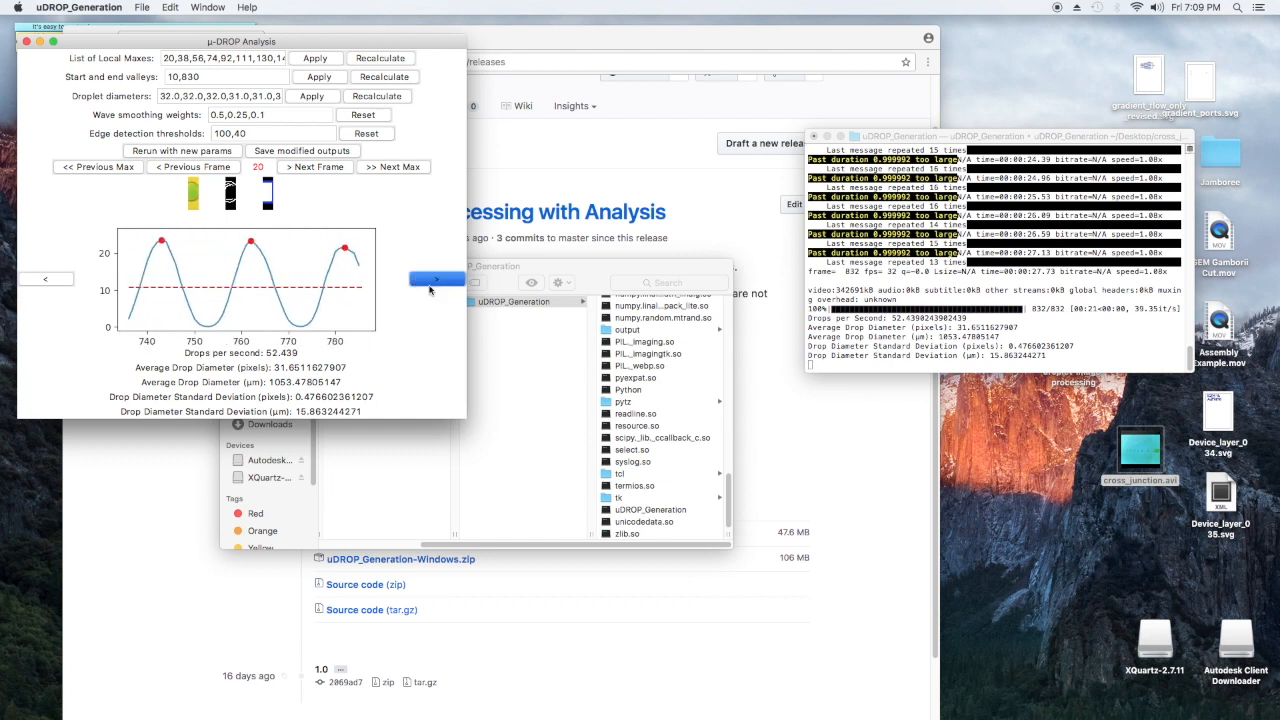
click(430, 288)
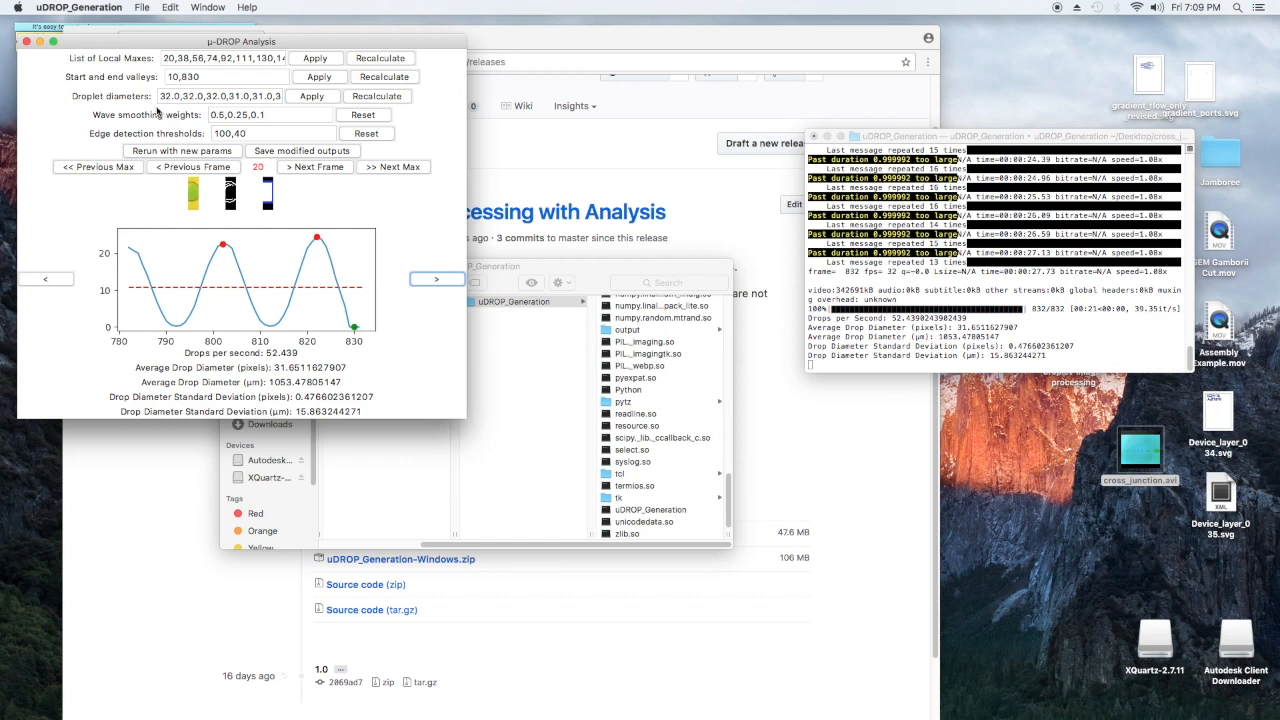
Step: Page the wave plot back until frames around 400–450 are in view
click(42, 280)
click(45, 280)
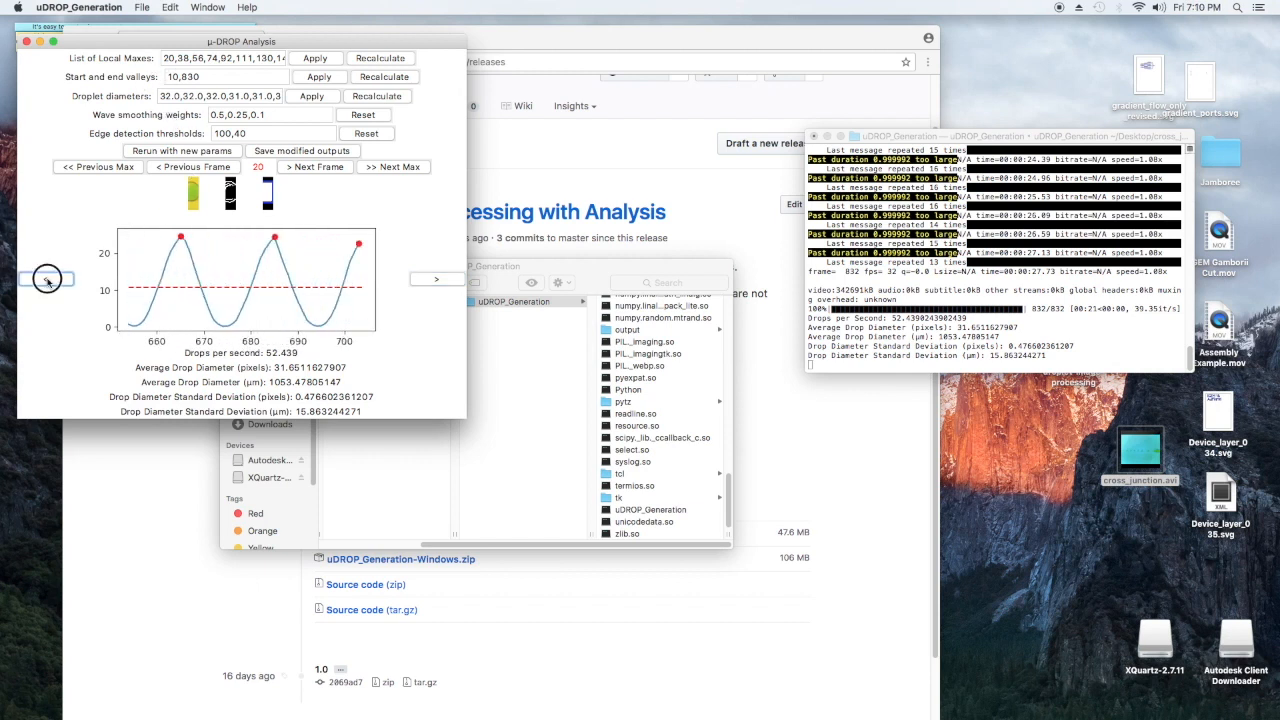
click(47, 280)
click(47, 280)
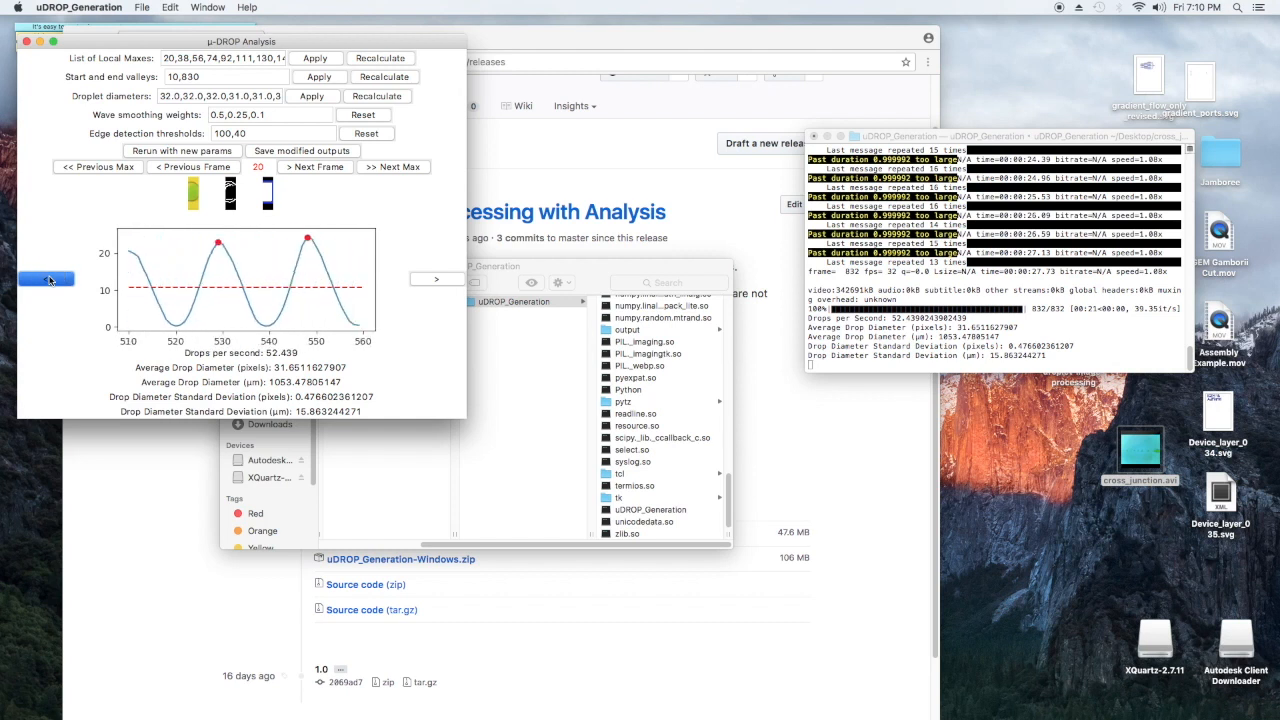
click(49, 280)
click(49, 280)
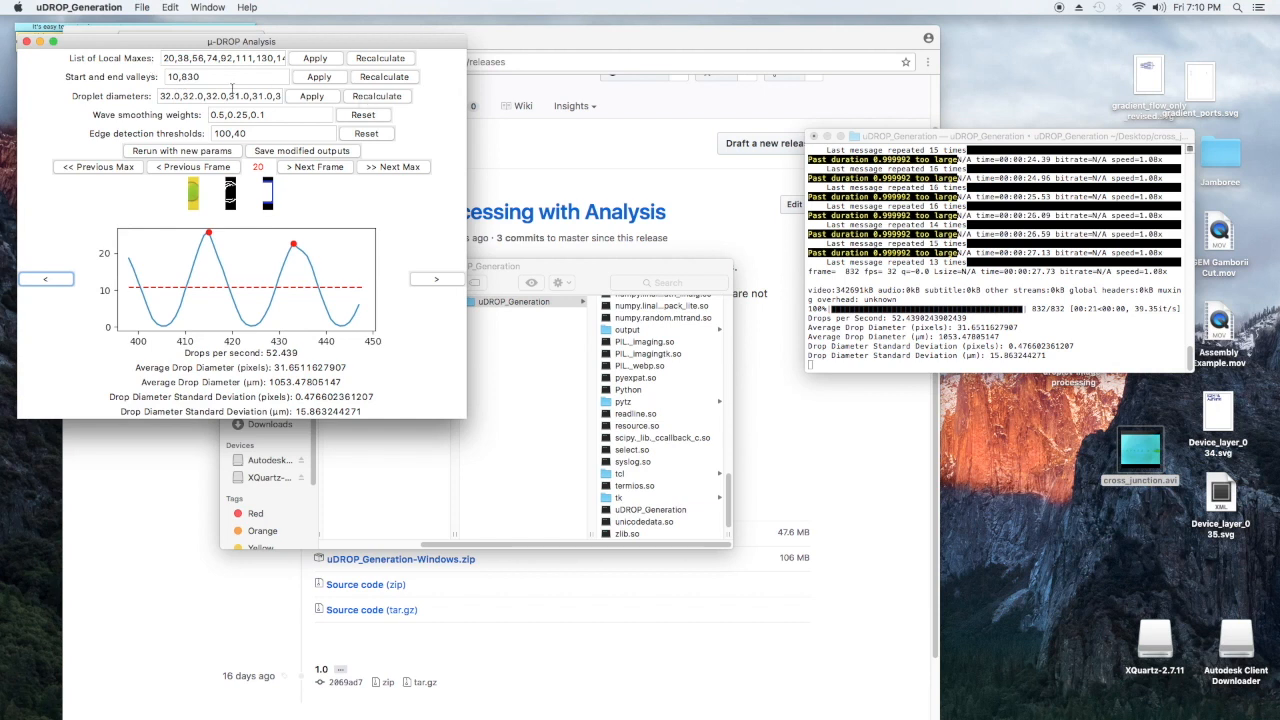
Step: Recalculate statistics with the first diameter at 31.0, then check frames 19 and 20
click(377, 96)
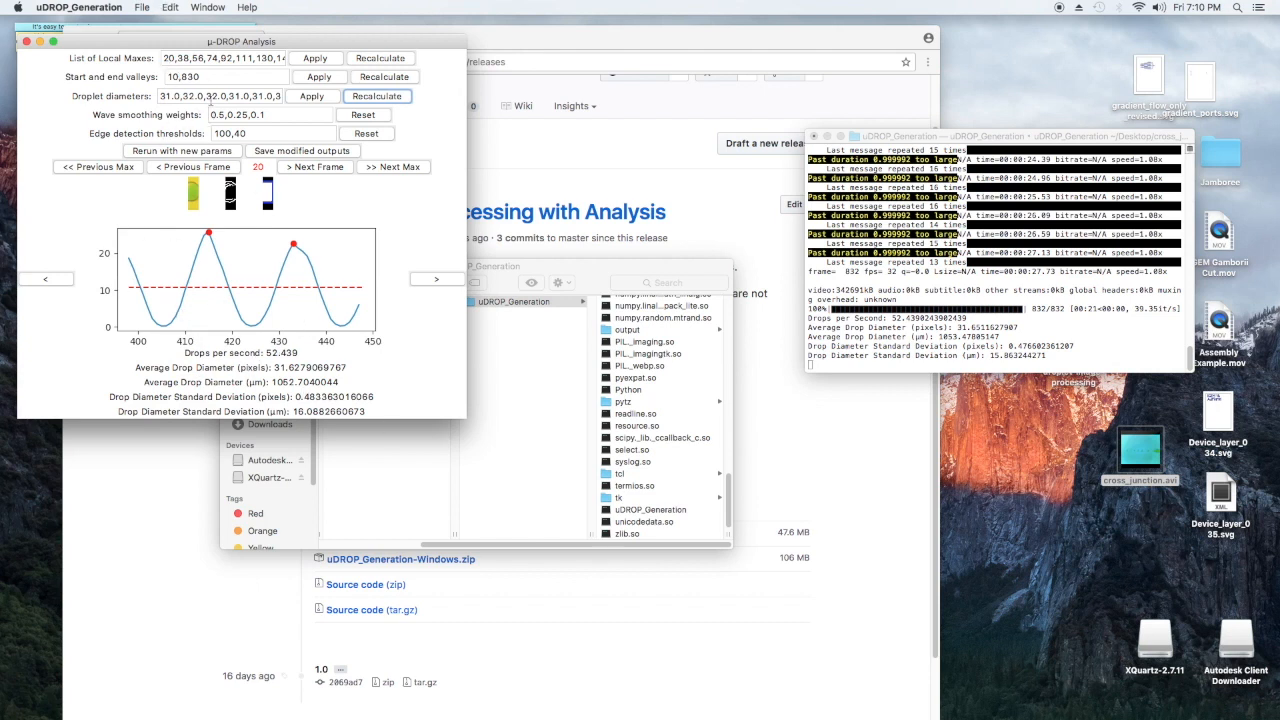
click(98, 166)
click(226, 168)
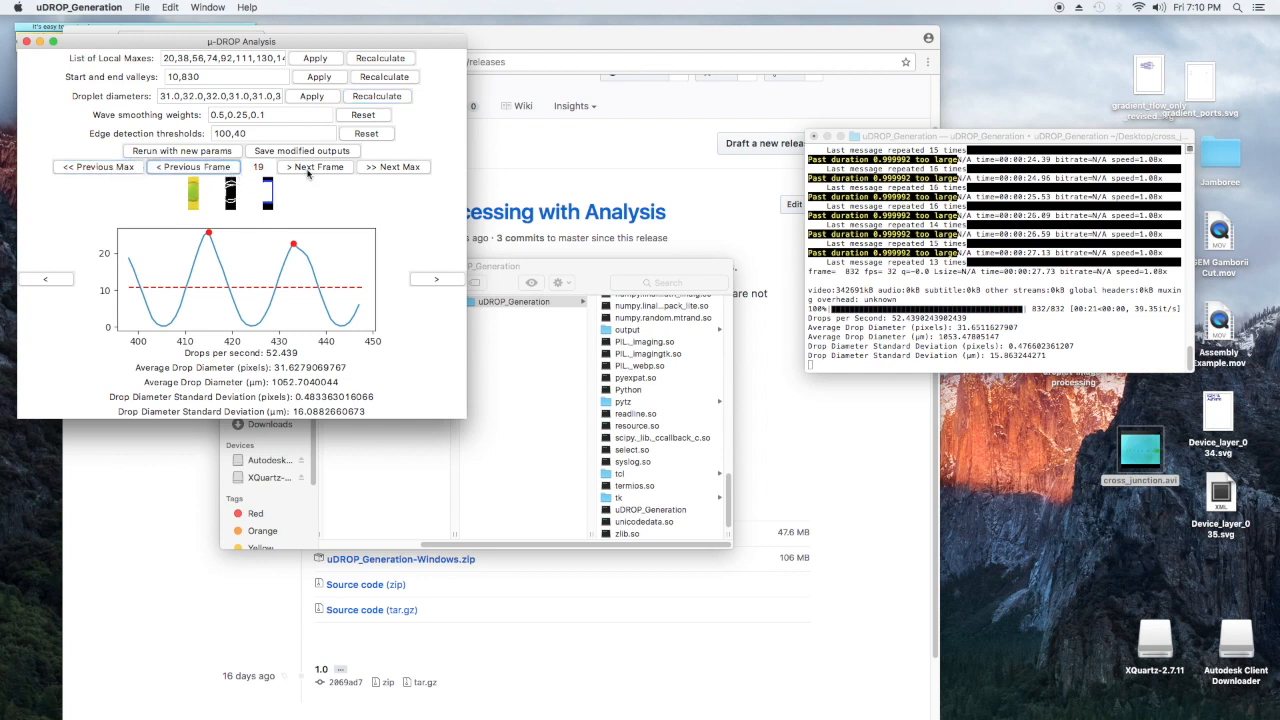
click(308, 168)
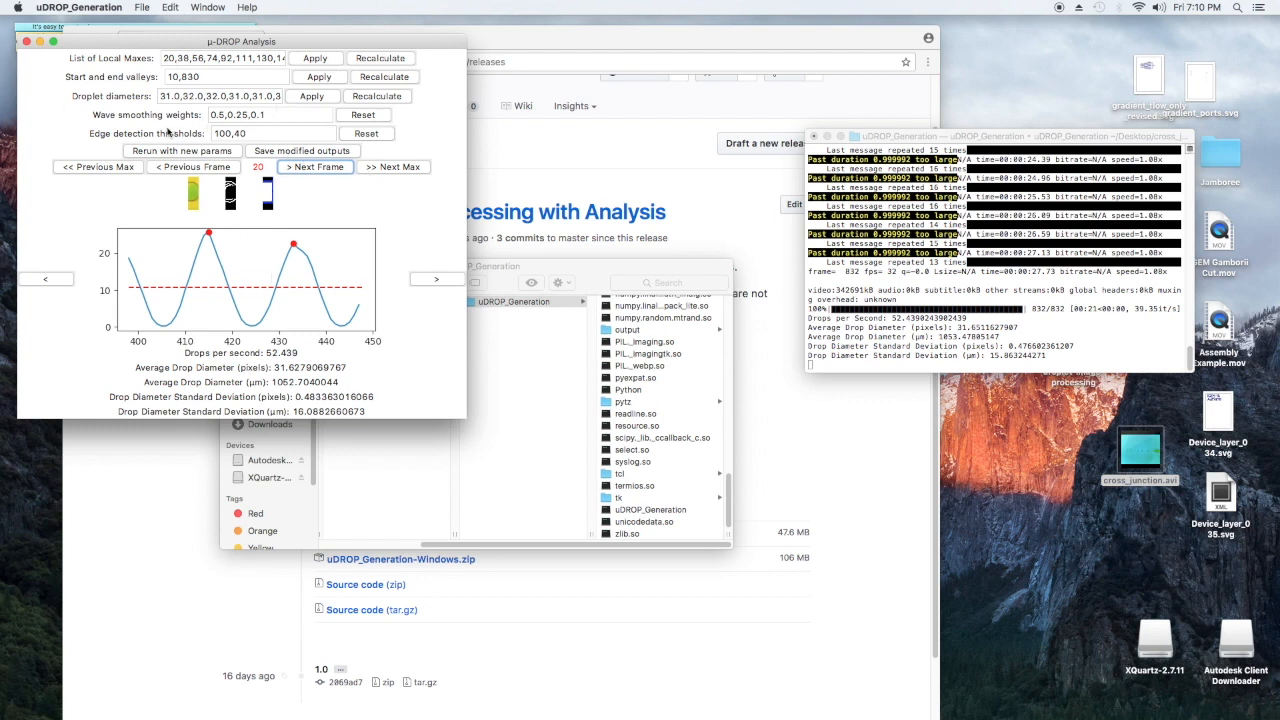
Step: Add a 64 droplet diameter to the list and apply it
click(186, 96)
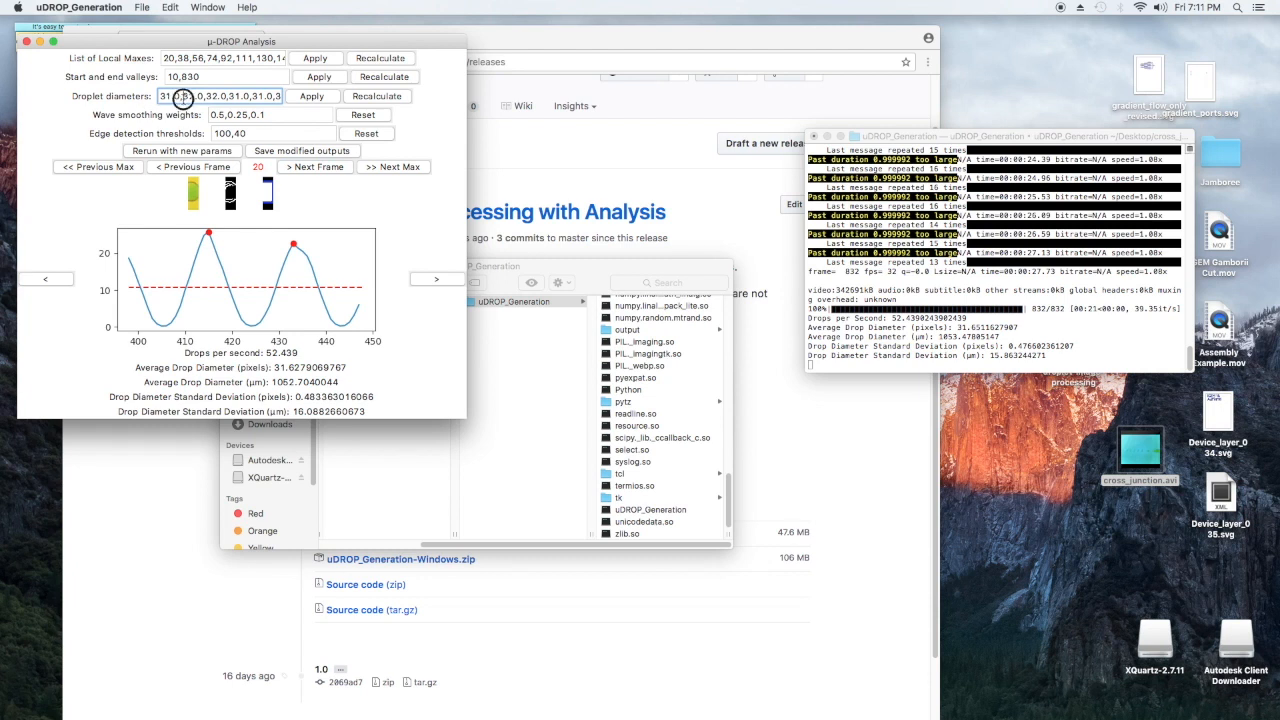
drag(184, 96, 204, 96)
text(64)
click(312, 96)
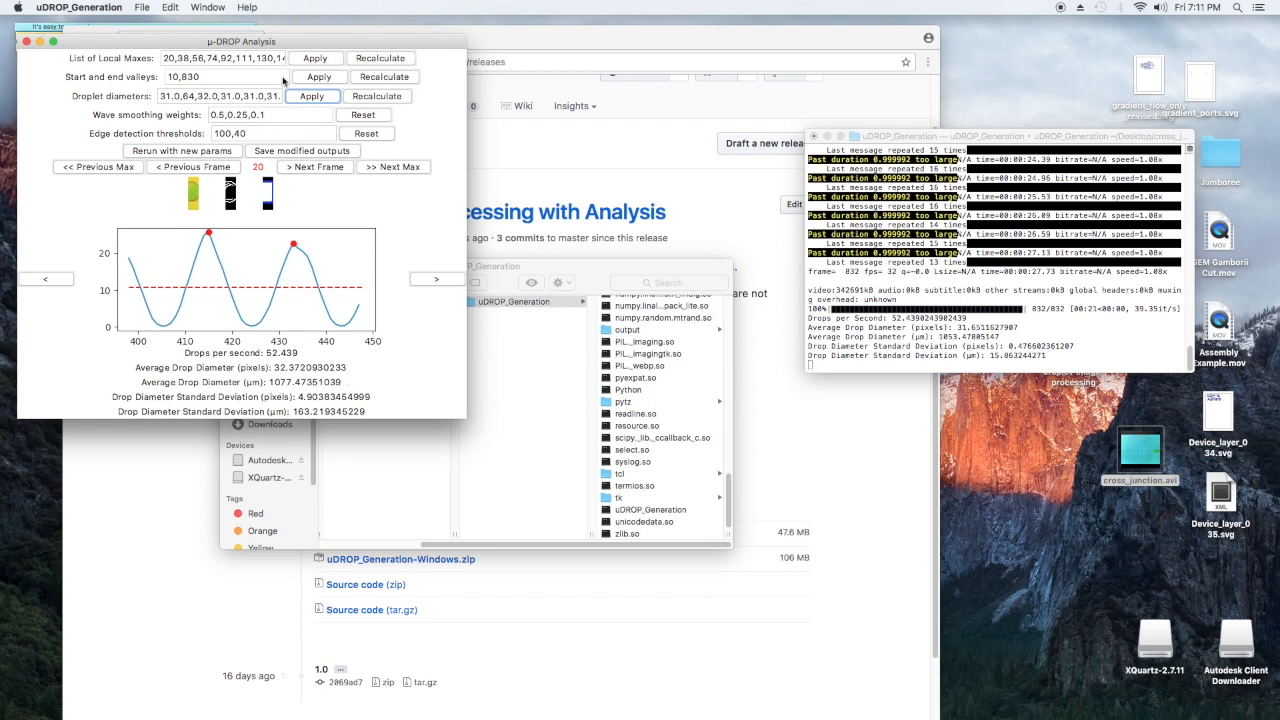
Step: Remove the 64 entry and apply, recalculating average diameter to about 31.6 pixels
double_click(184, 96)
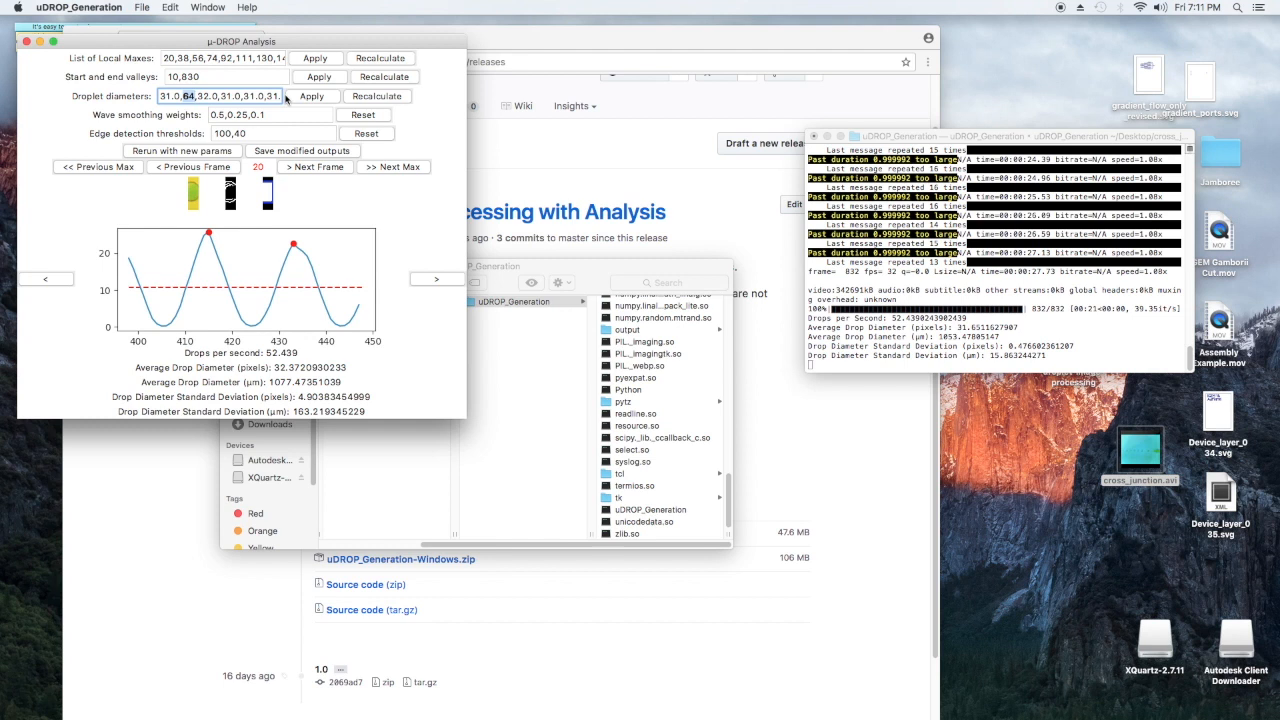
key(BackSpace)
click(312, 96)
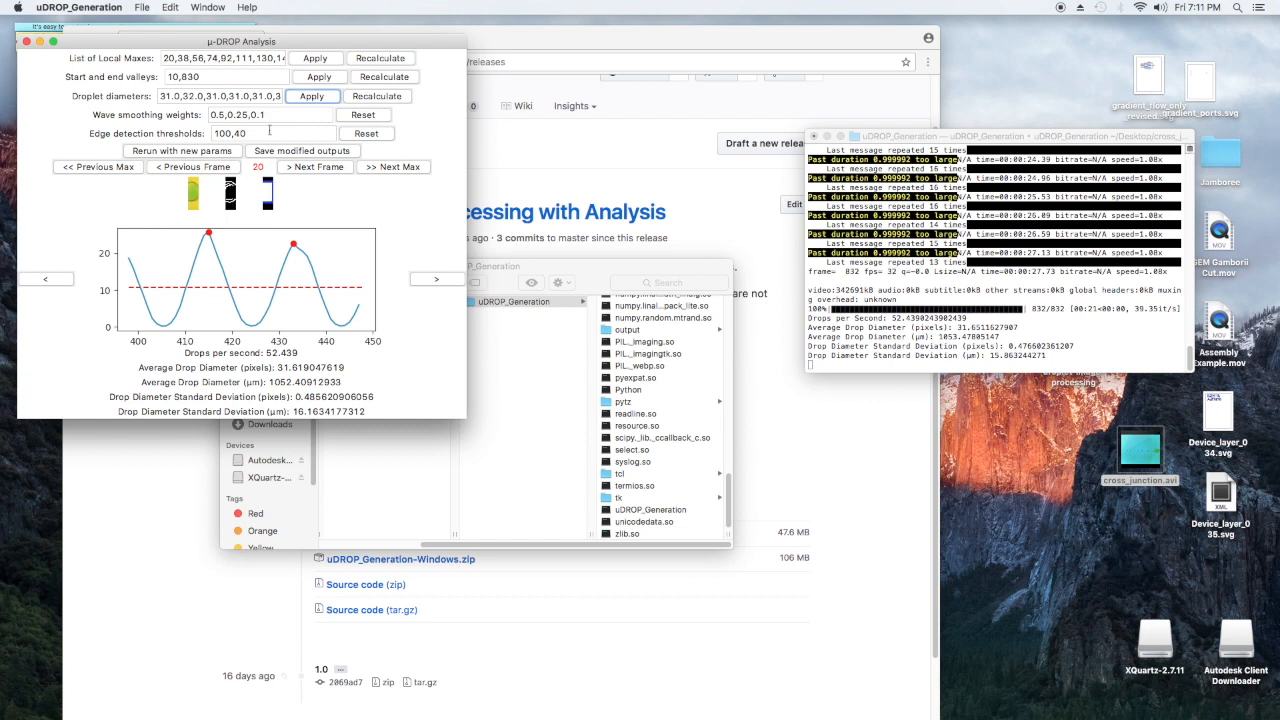
Step: Rerun the analysis with wave smoothing weights set to 0,0
drag(270, 115, 2, 112)
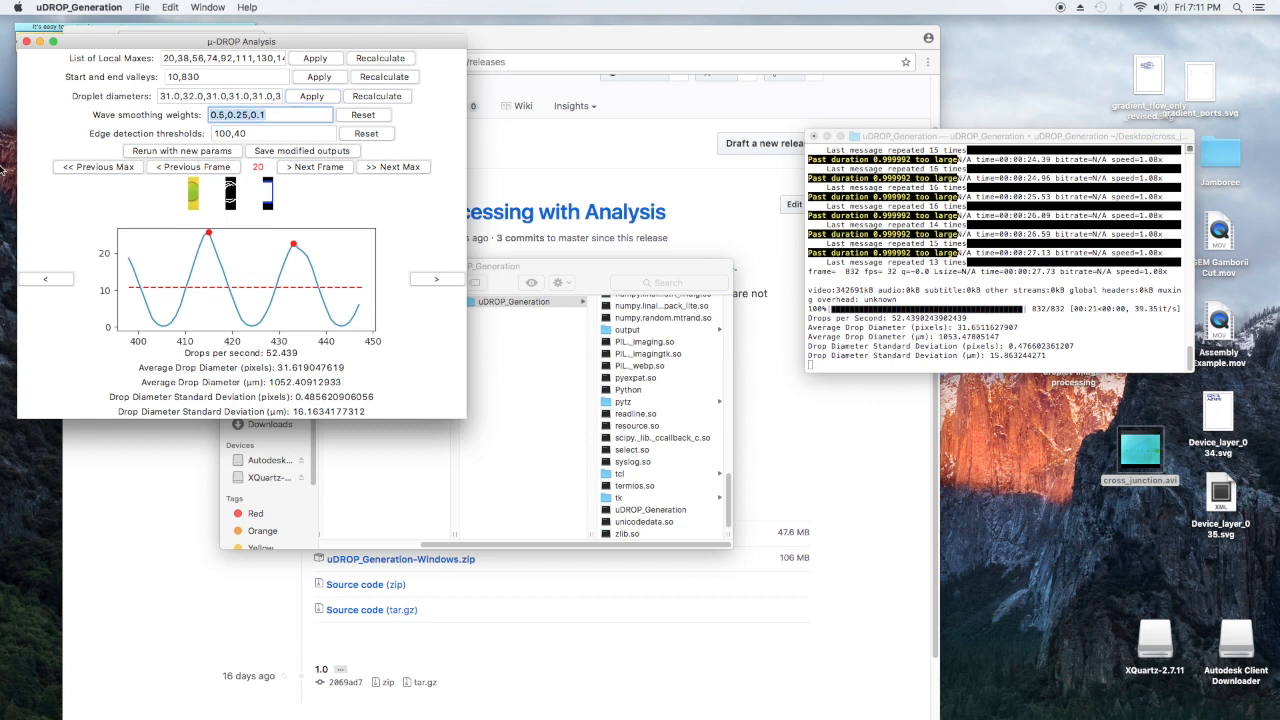
text(0,0)
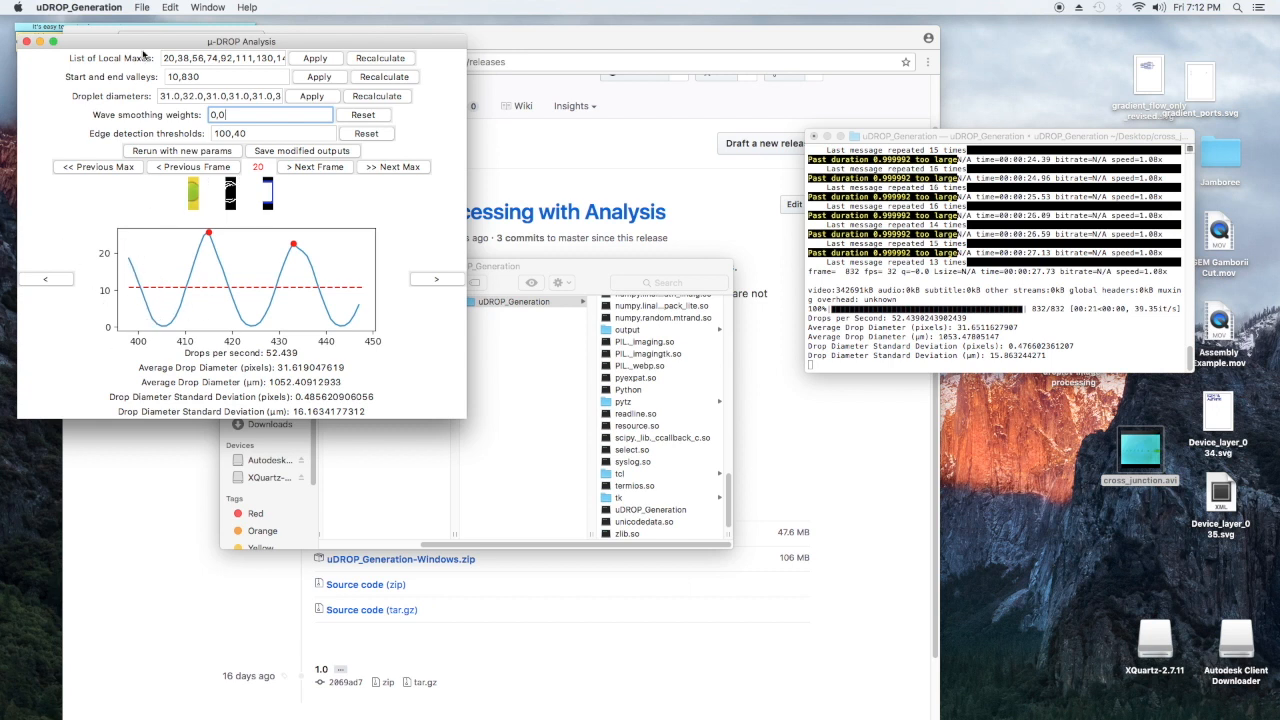
click(142, 151)
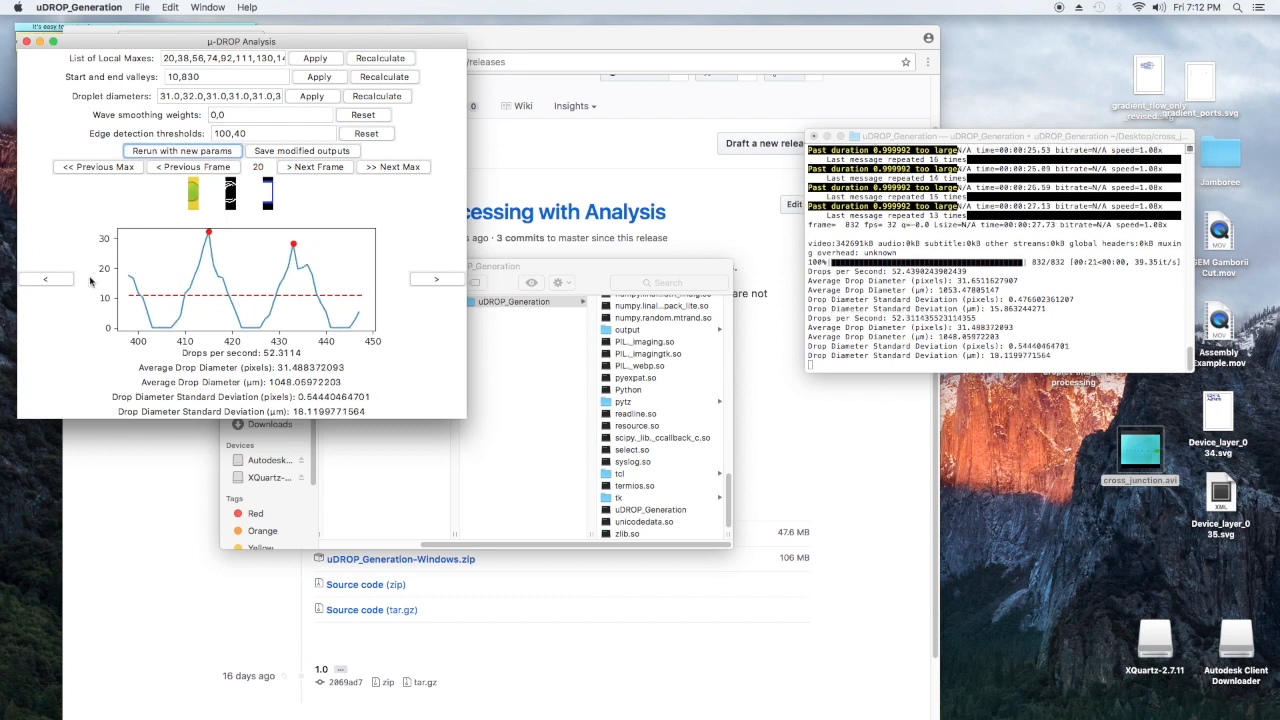
Step: Page the unsmoothed plot back to its first frames, 0–50
click(45, 279)
click(42, 280)
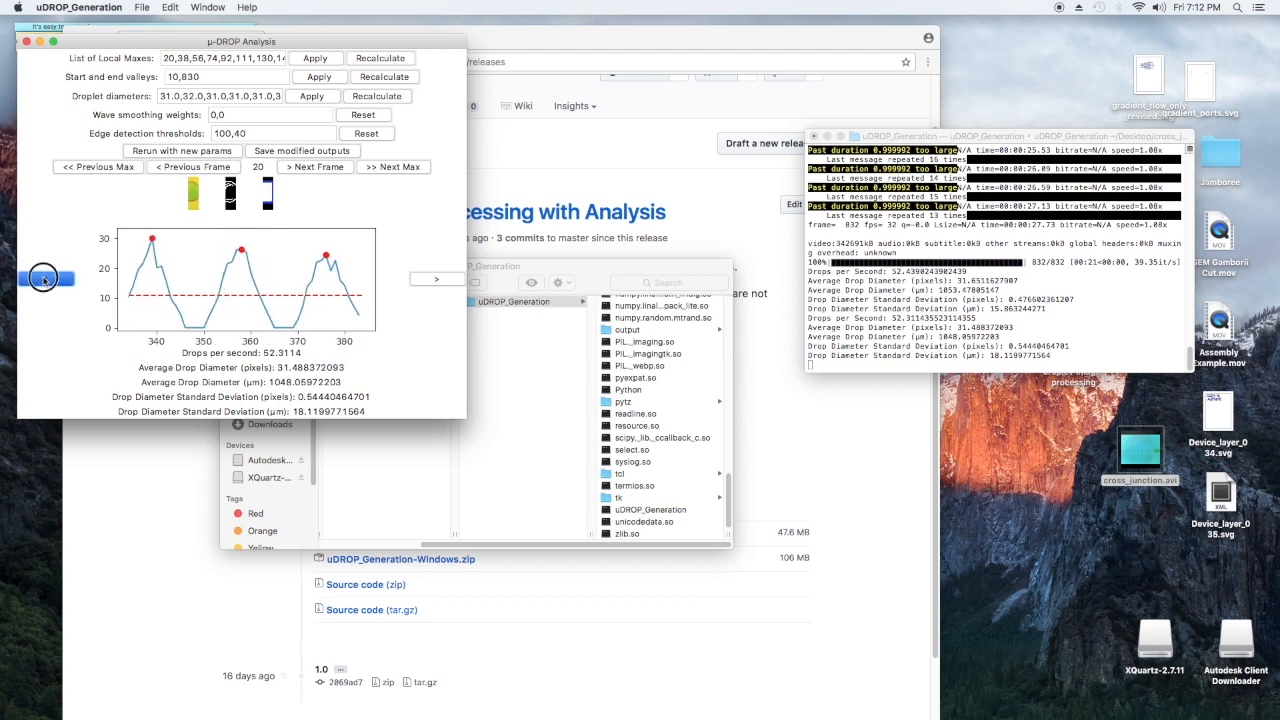
click(42, 280)
click(40, 278)
click(40, 278)
click(42, 279)
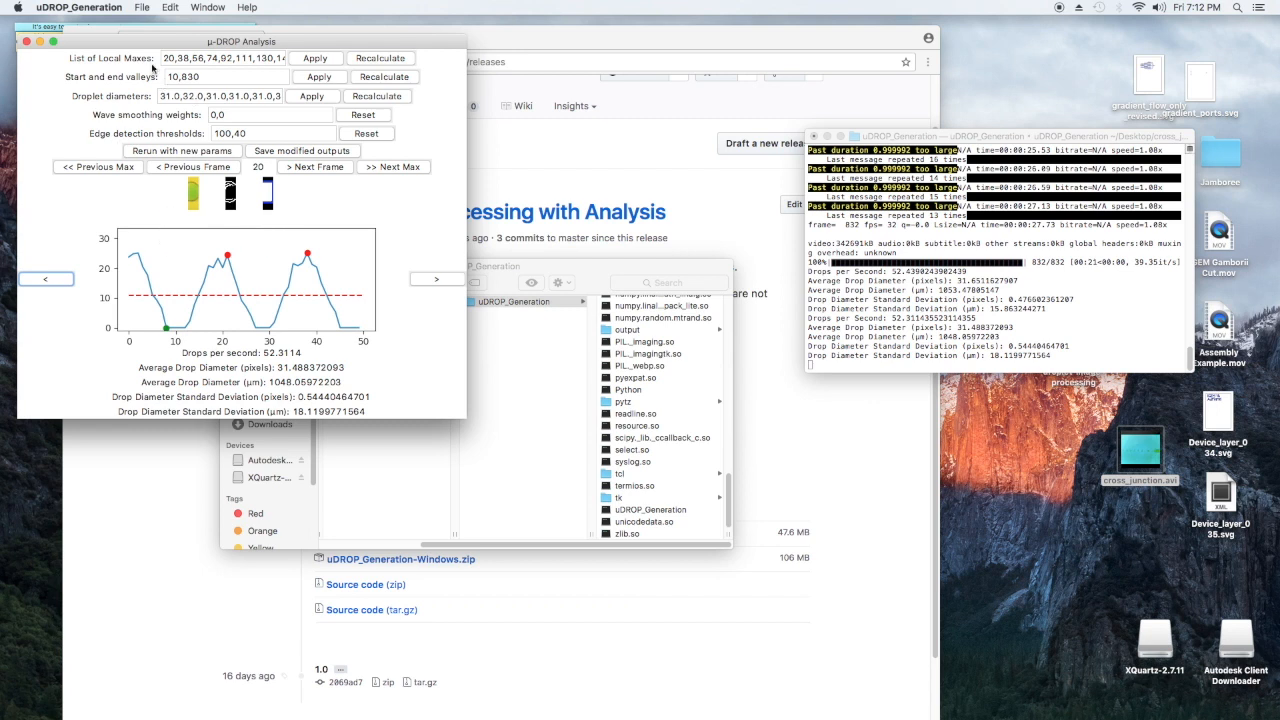
Step: Advance through the next detected maxima to frame 131, near the peaks at 111 and 130
click(166, 57)
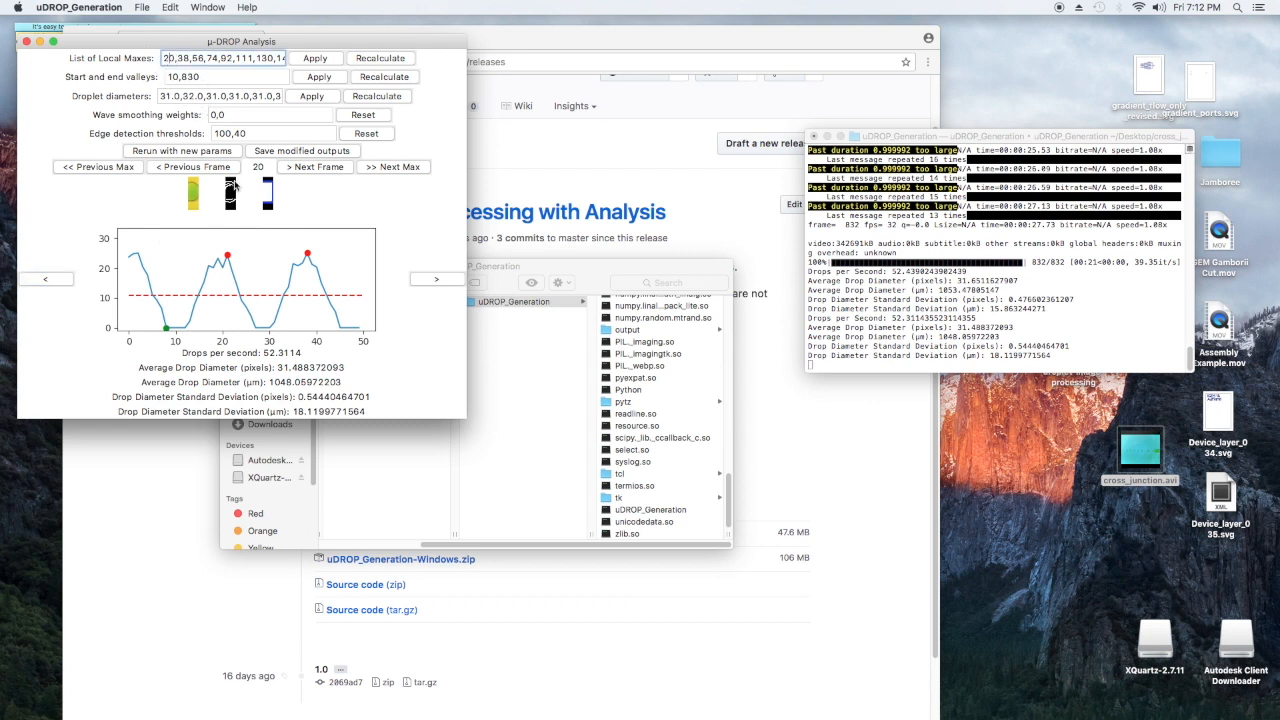
click(436, 278)
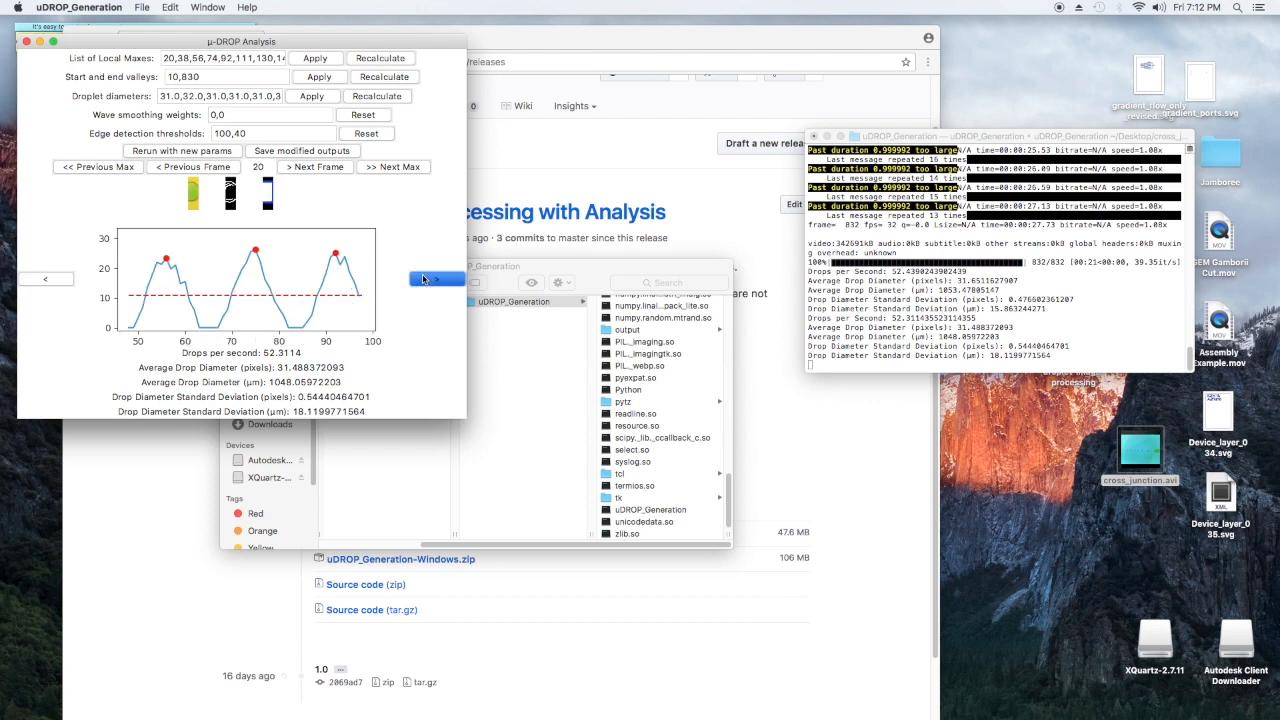
click(424, 278)
click(386, 168)
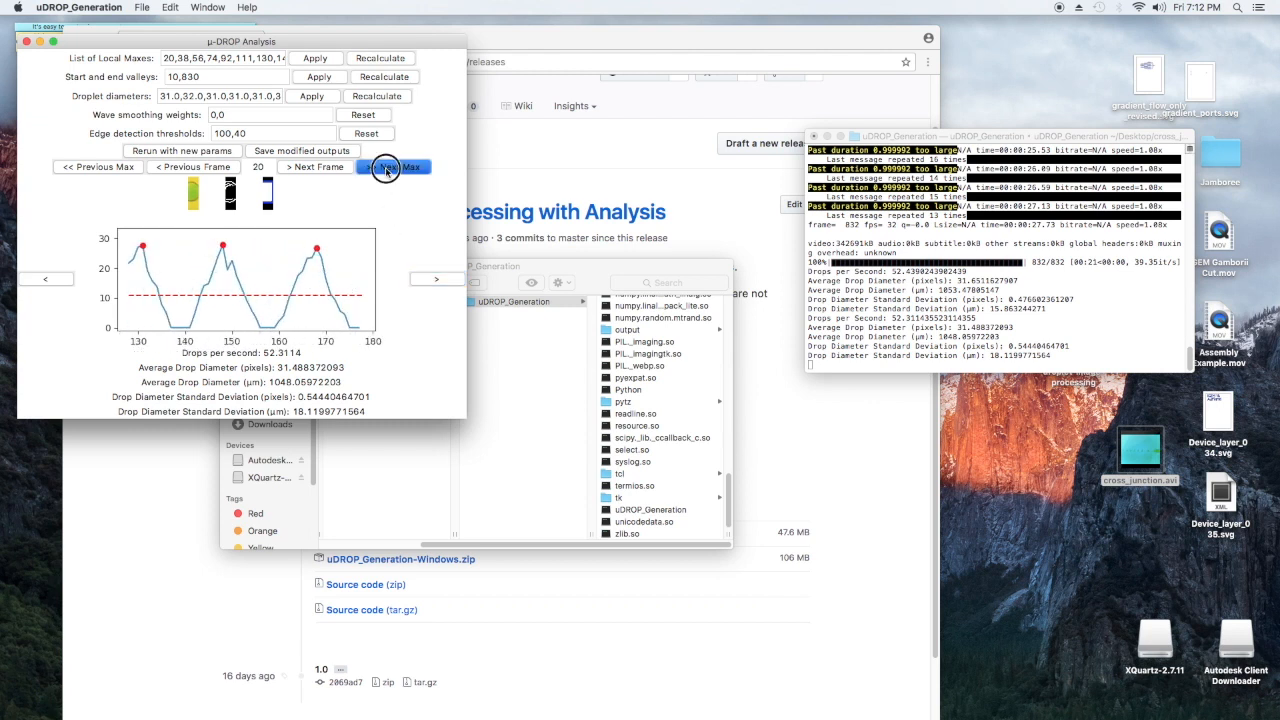
click(386, 168)
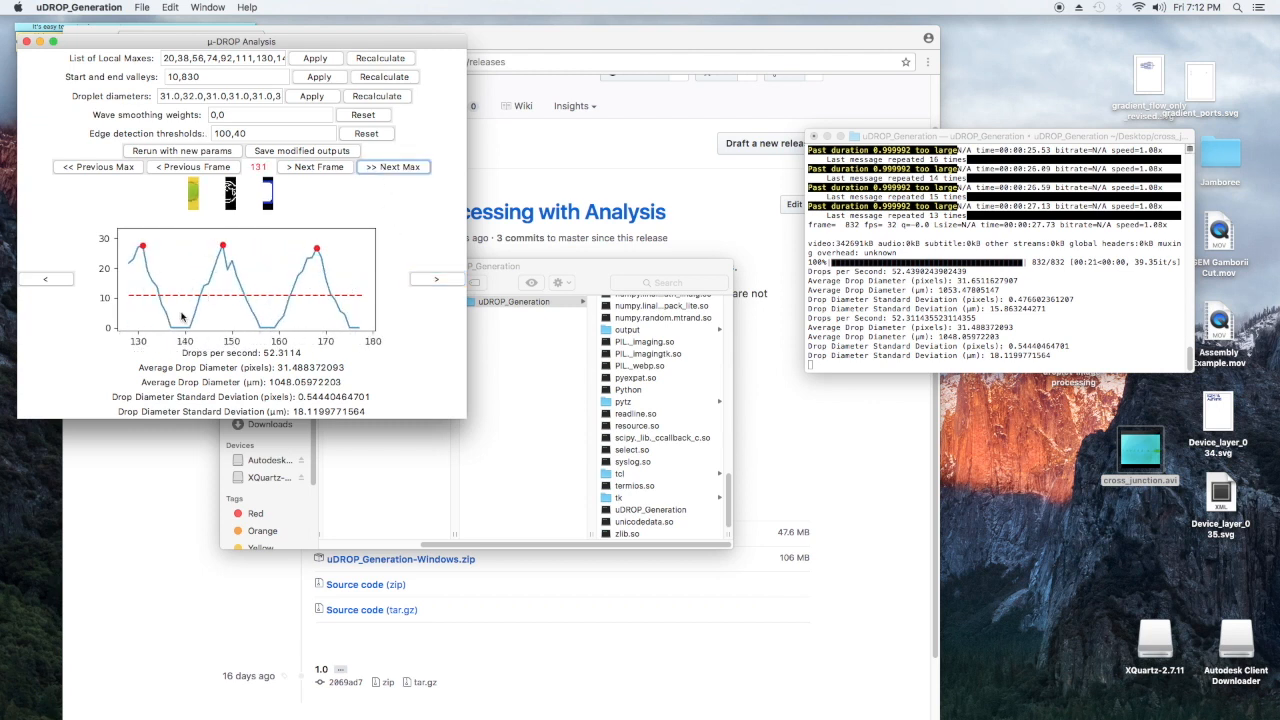
click(46, 278)
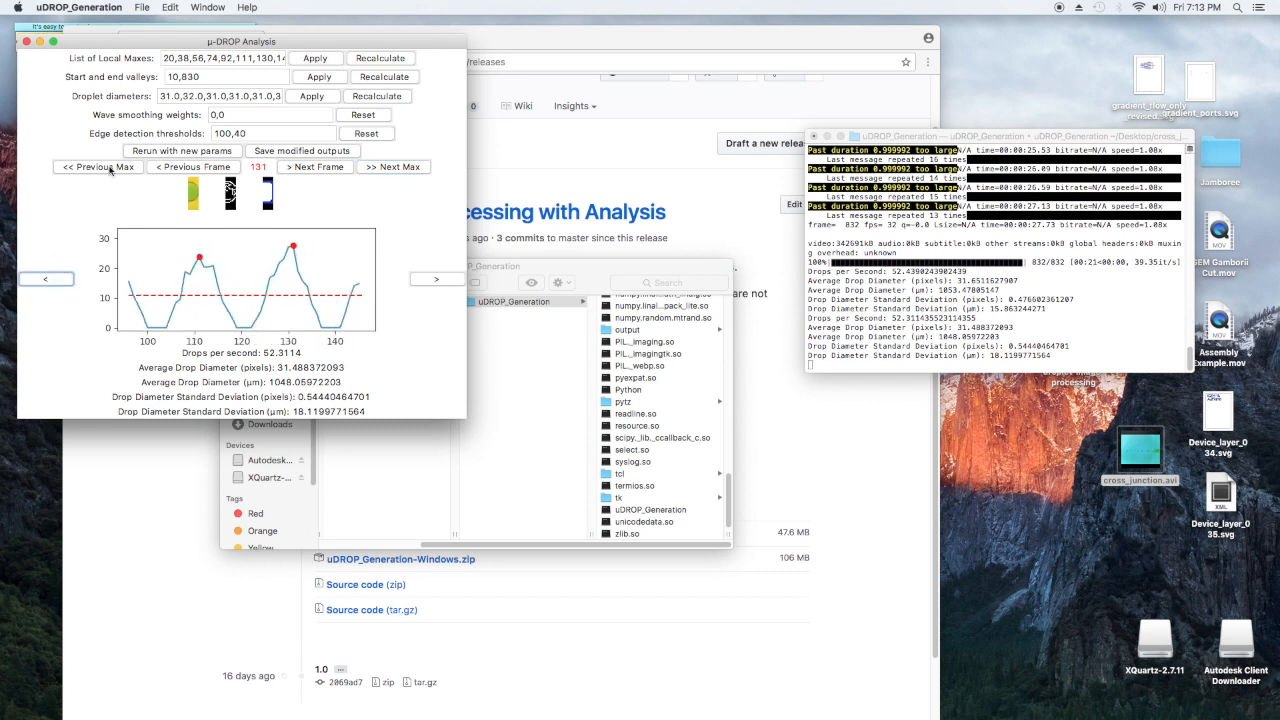
Step: Rerun the analysis with wave smoothing weights .5,.25,.1, restoring 52.439 drops per second
click(249, 114)
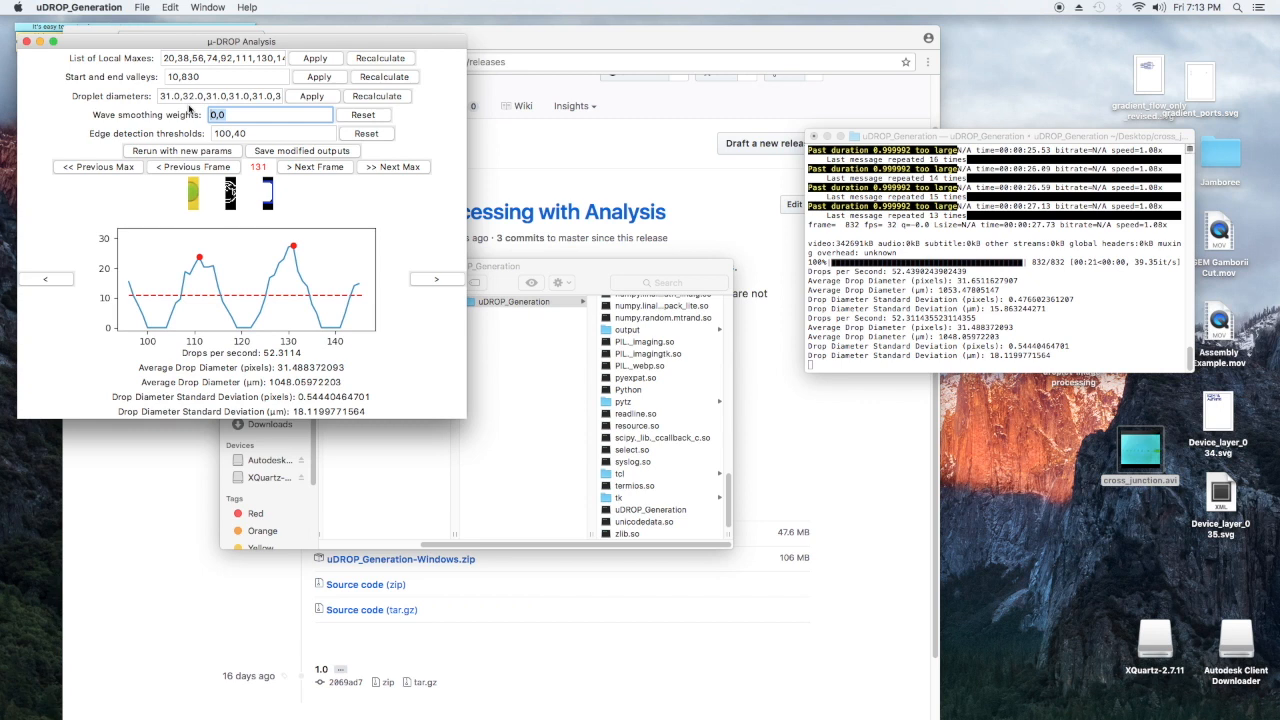
text(.5,.25,.1)
click(182, 150)
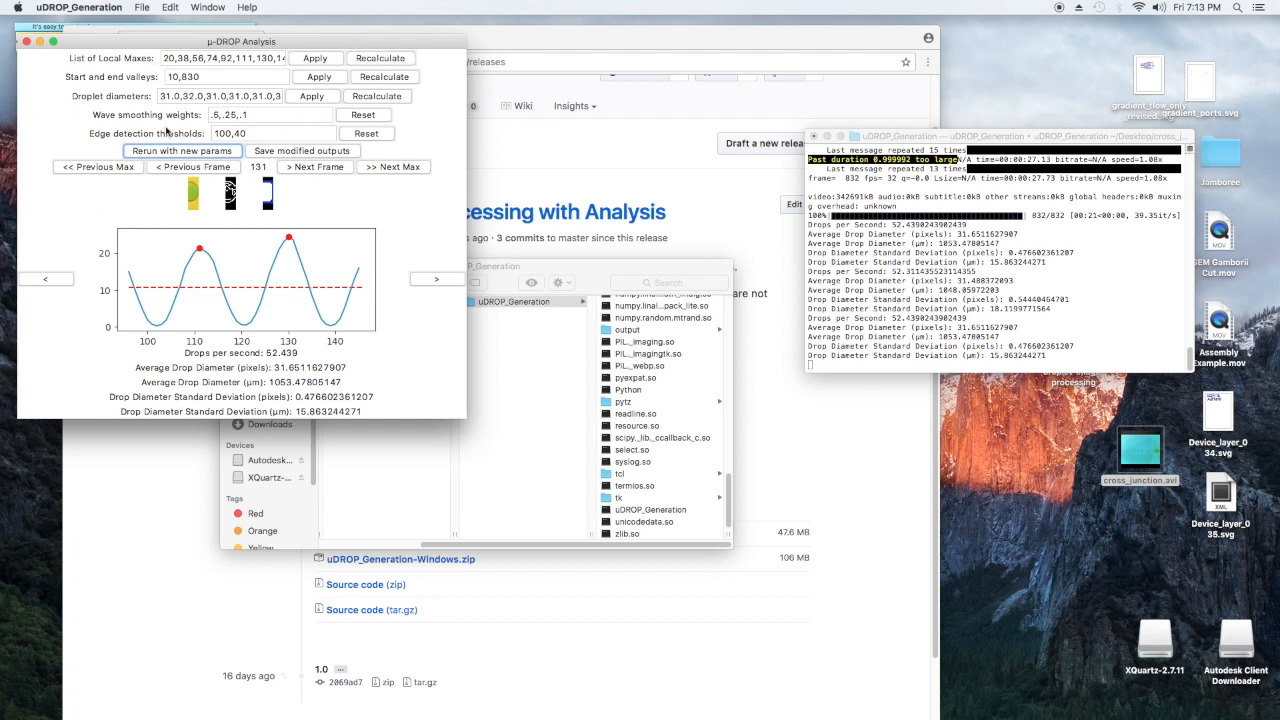
click(257, 134)
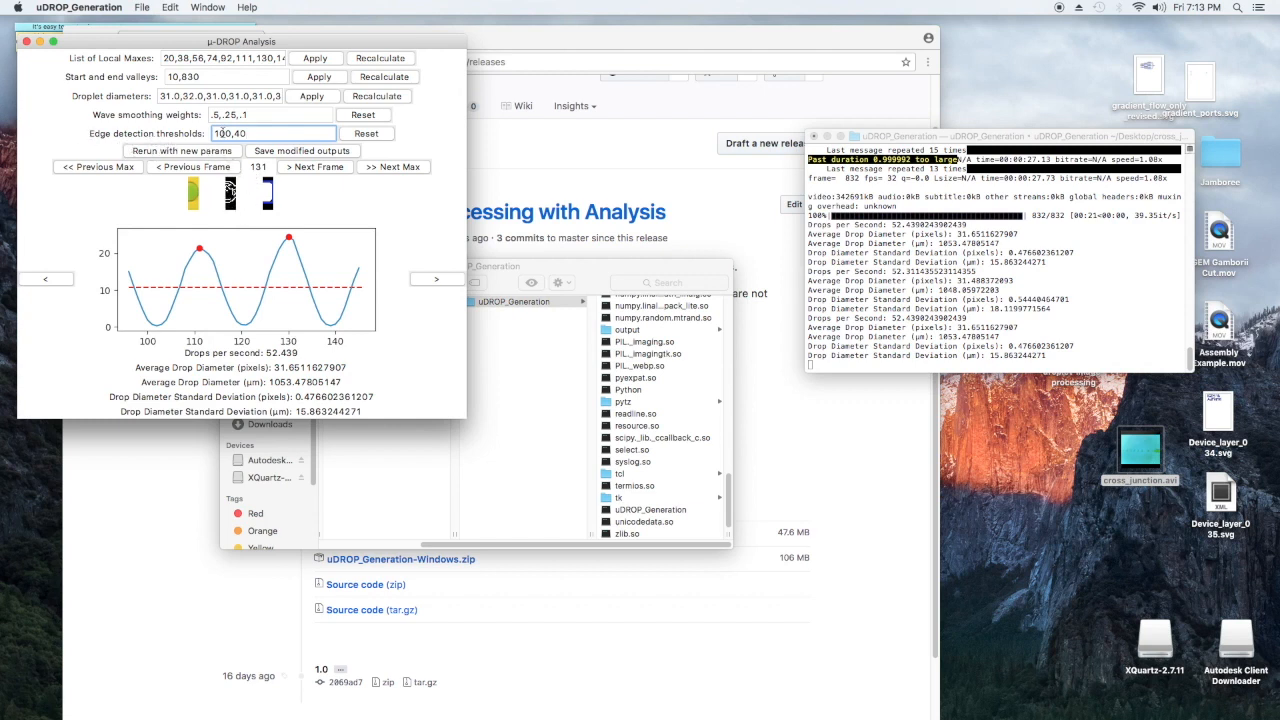
Step: Rerun the analysis with edge detection thresholds 30,20, then again with 190,180
double_click(274, 132)
text(30)
click(187, 150)
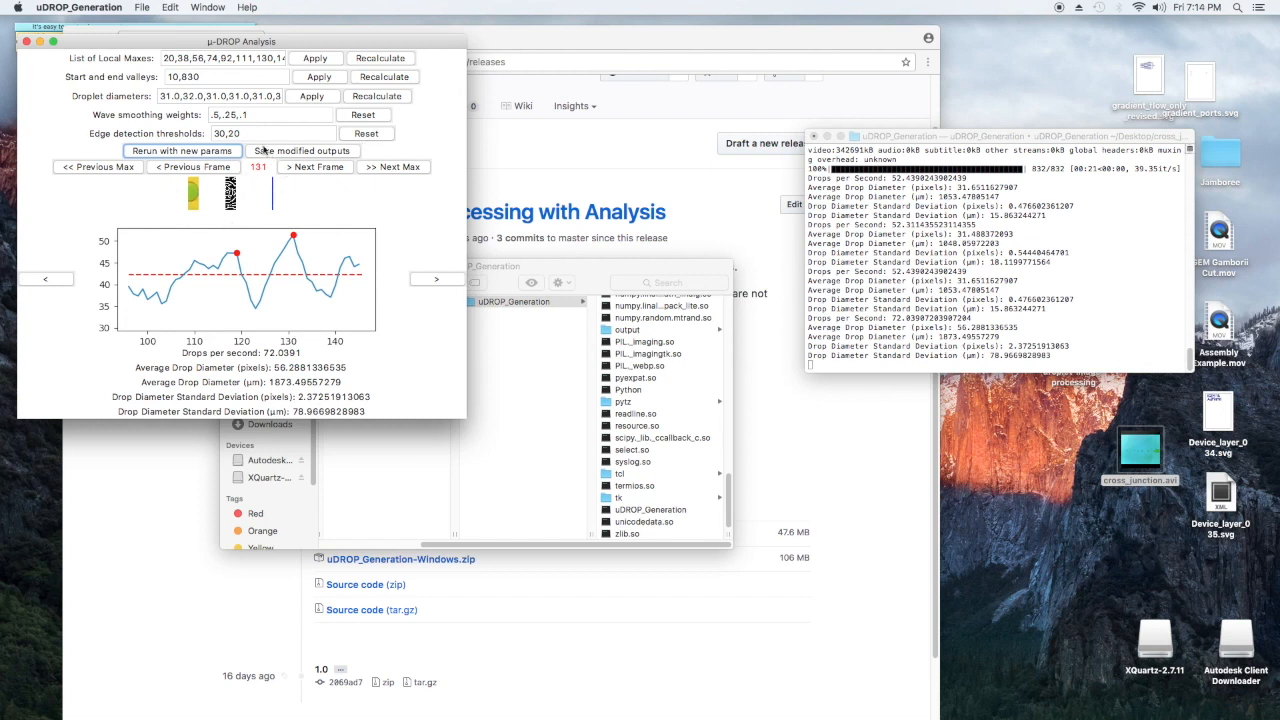
double_click(230, 133)
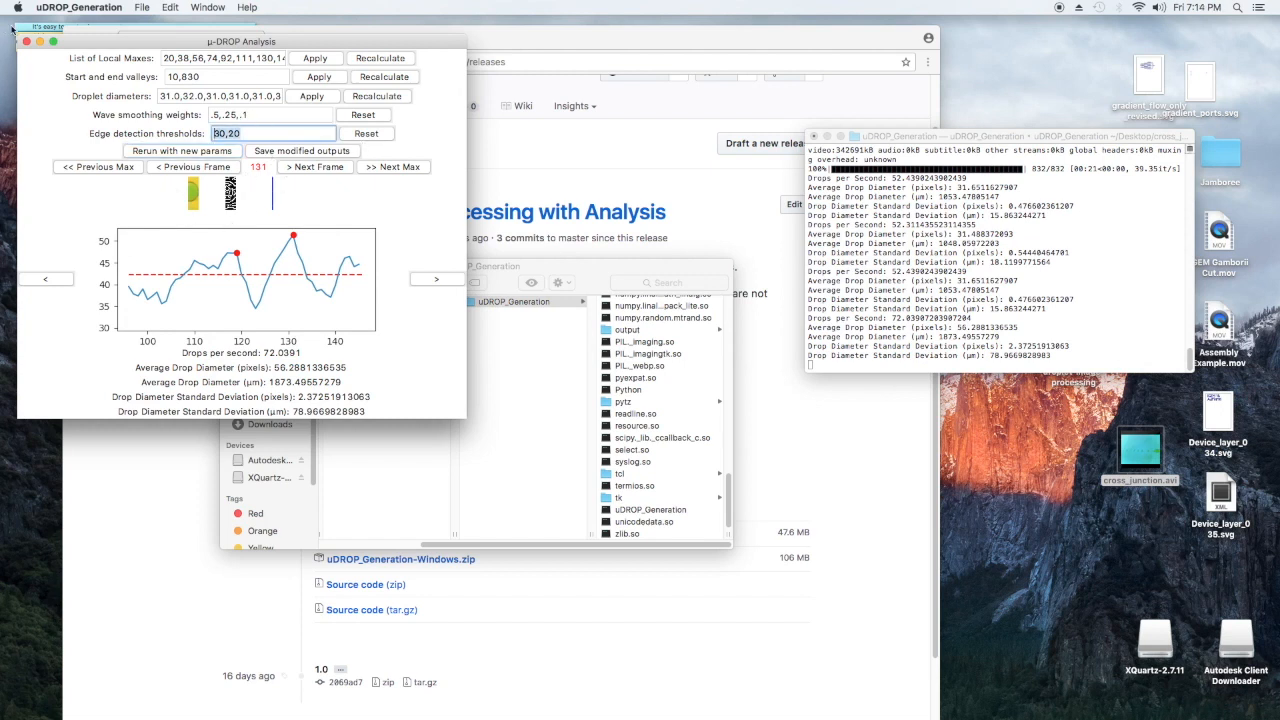
text(190,180)
click(182, 151)
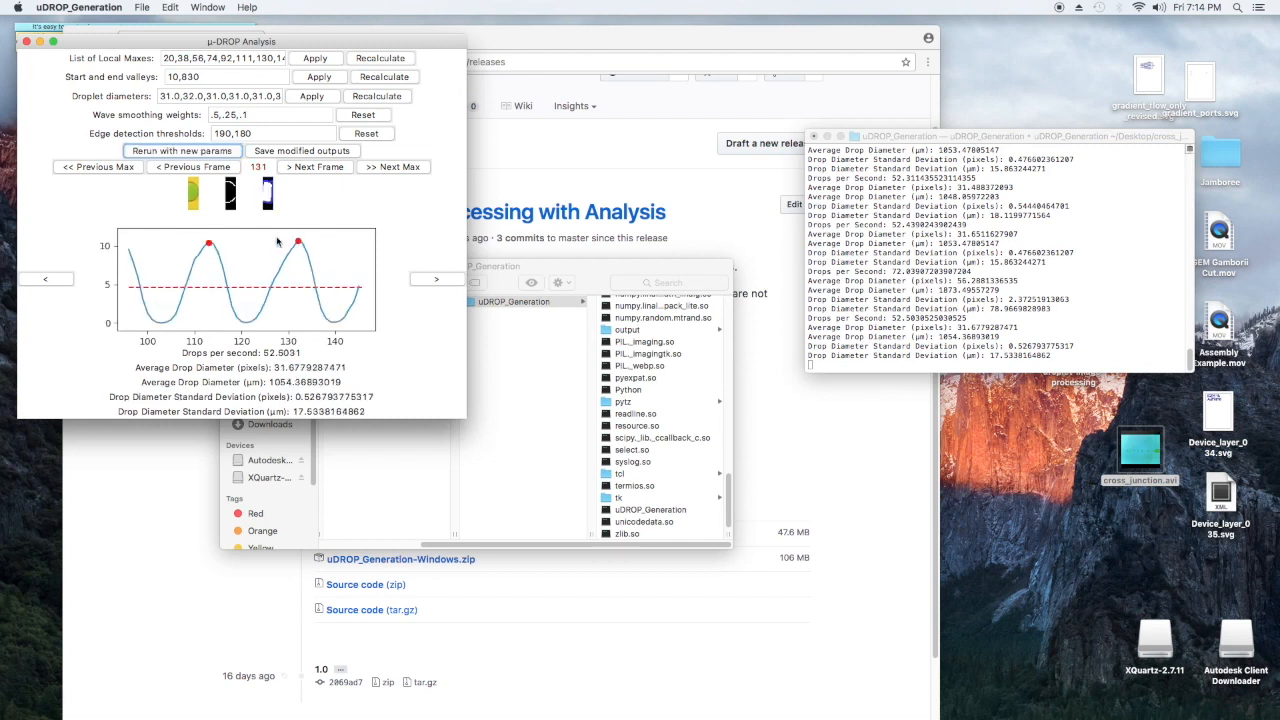
Step: Step ahead one frame and two maxima to frame 207, showing about 52.50 drops per second
click(343, 167)
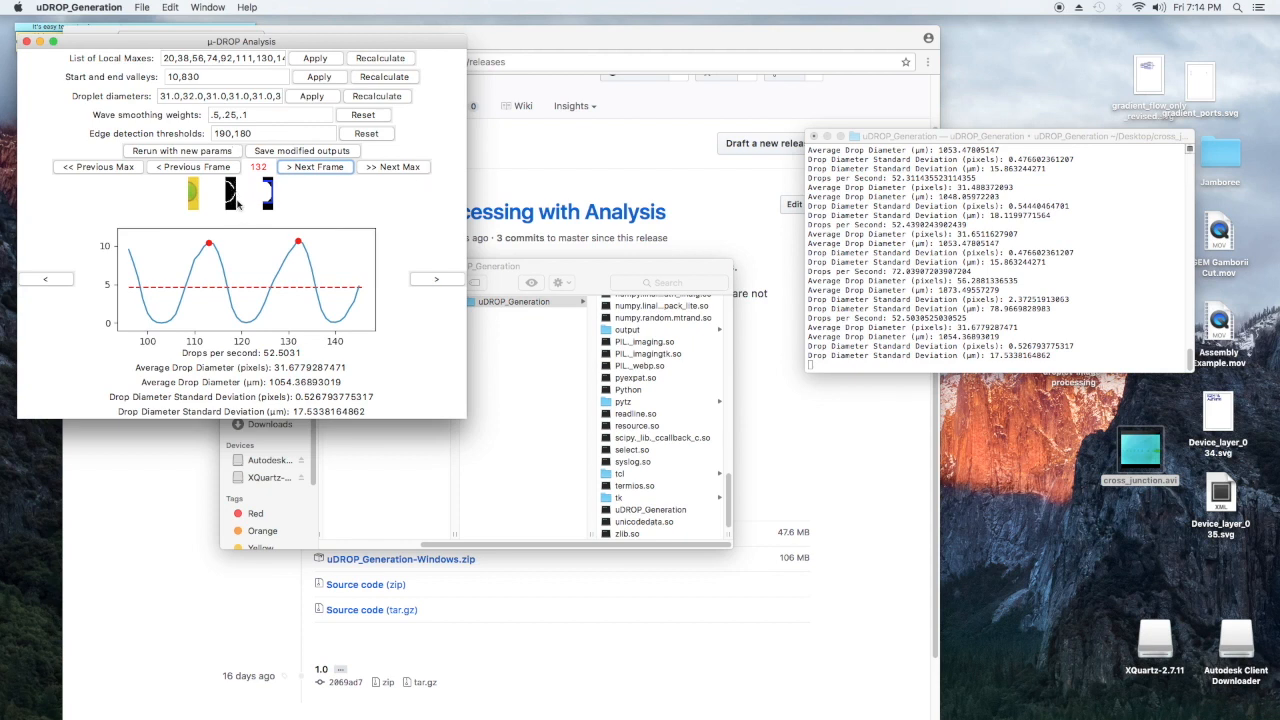
click(393, 167)
click(393, 167)
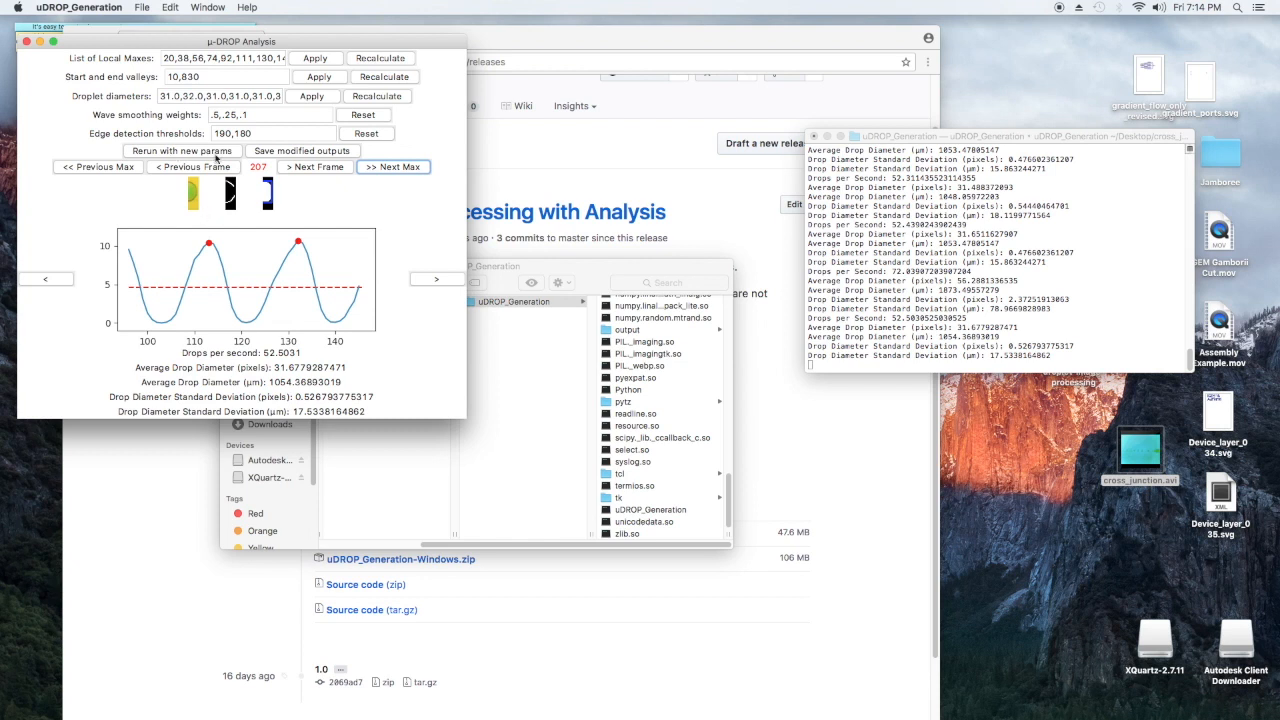
click(287, 134)
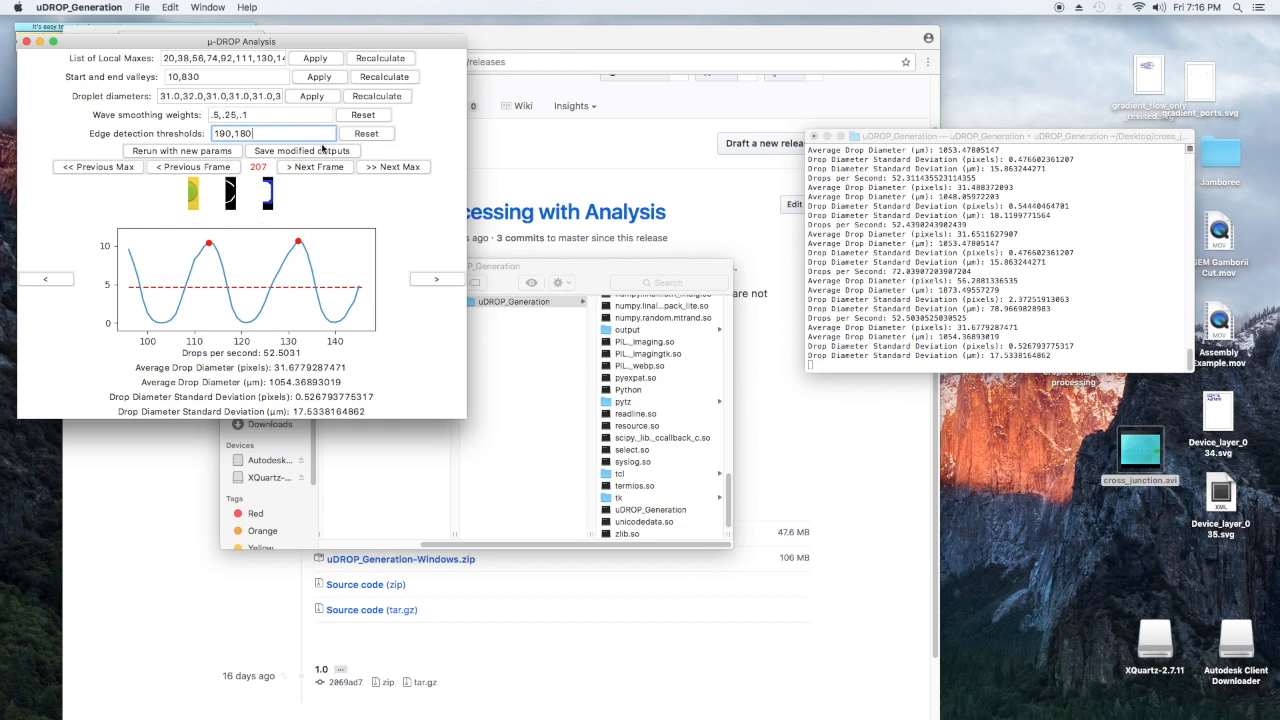
Step: Save the modified analysis outputs from the tuned parameters
click(302, 150)
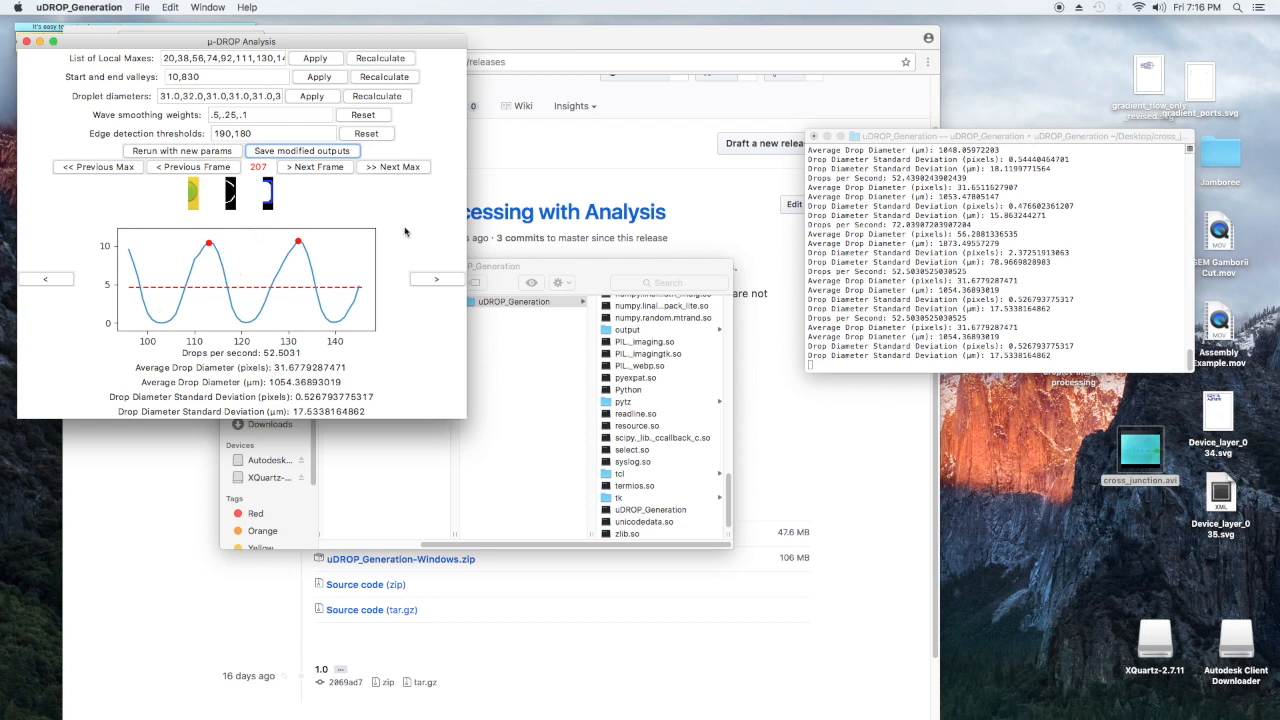
Step: Navigate from the releases page via CIDARLAB to the droplet-image-processing repository's Code view
click(563, 155)
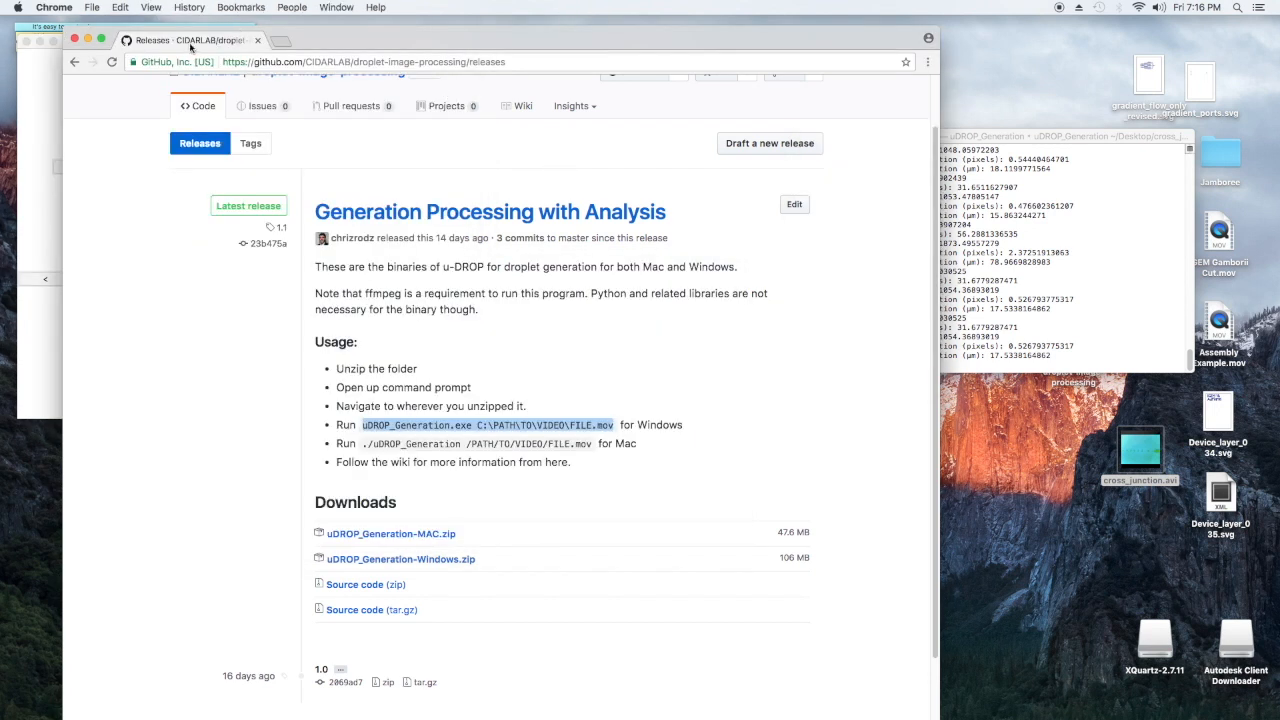
scroll(330, 167, down, 3)
scroll(380, 260, up, 3)
click(211, 132)
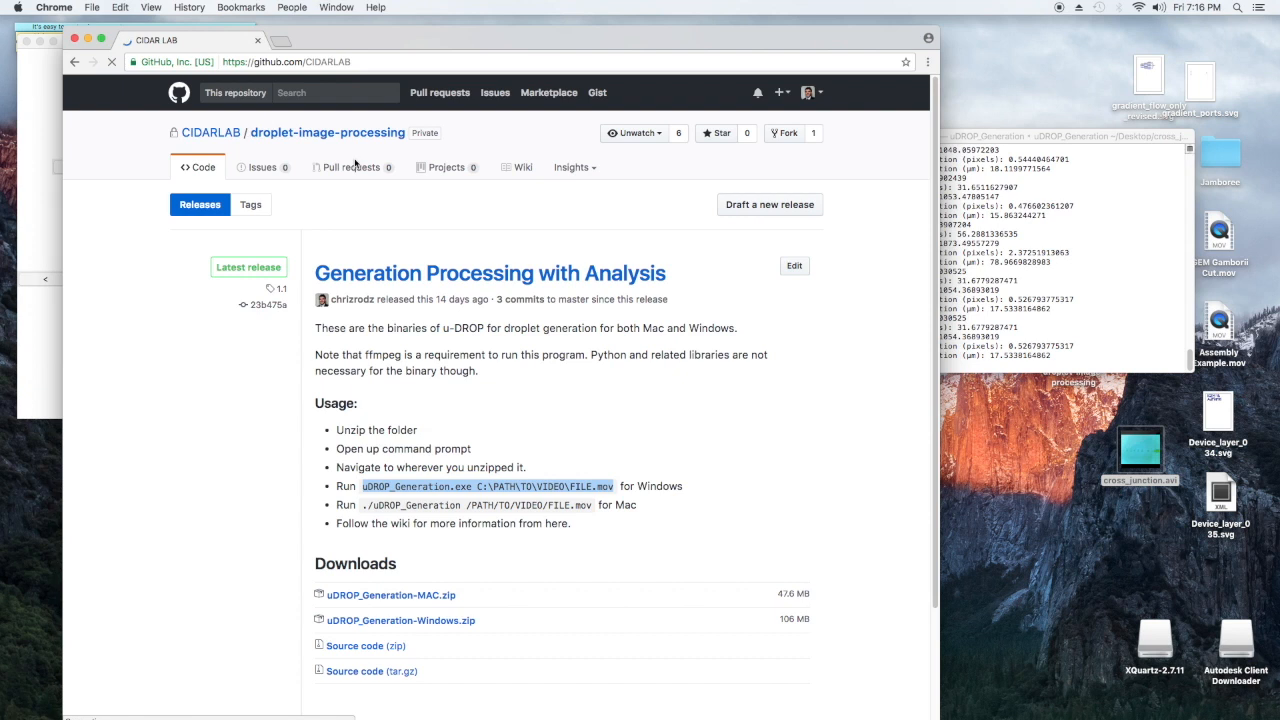
click(248, 462)
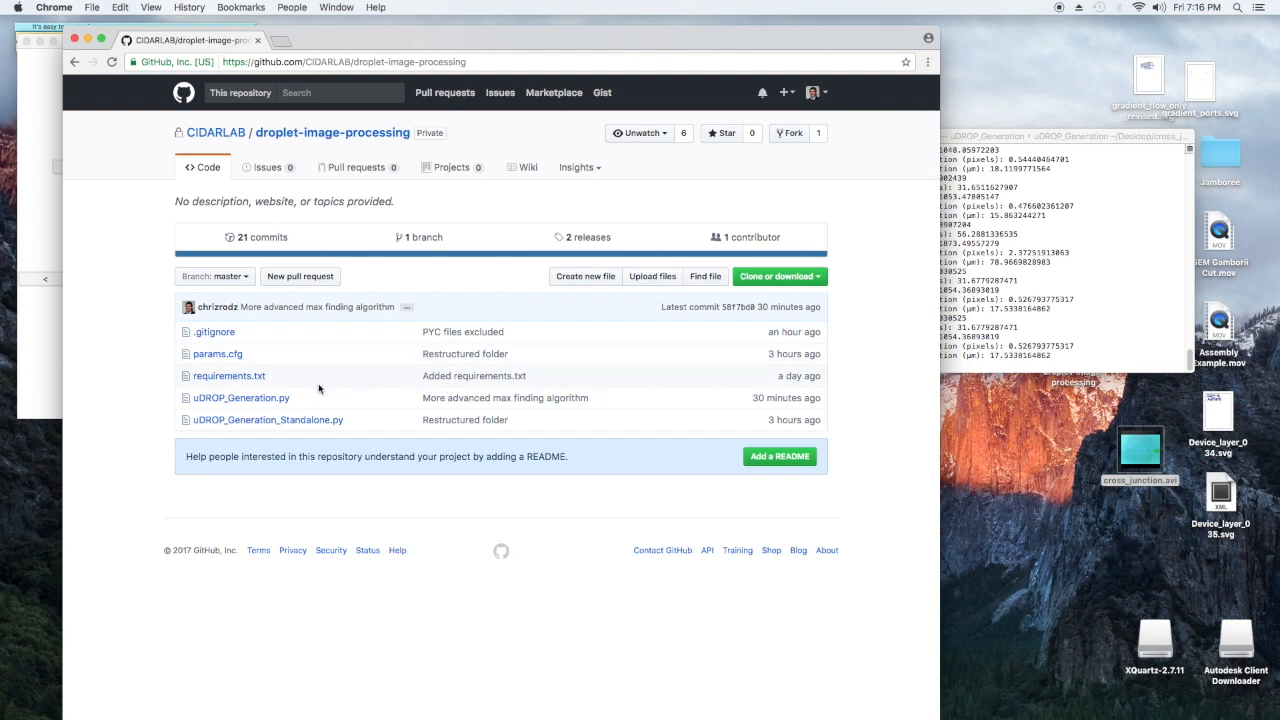
Step: View the uDROP_Generation.py source, including the Analysis class init and defaultParams methods
click(262, 398)
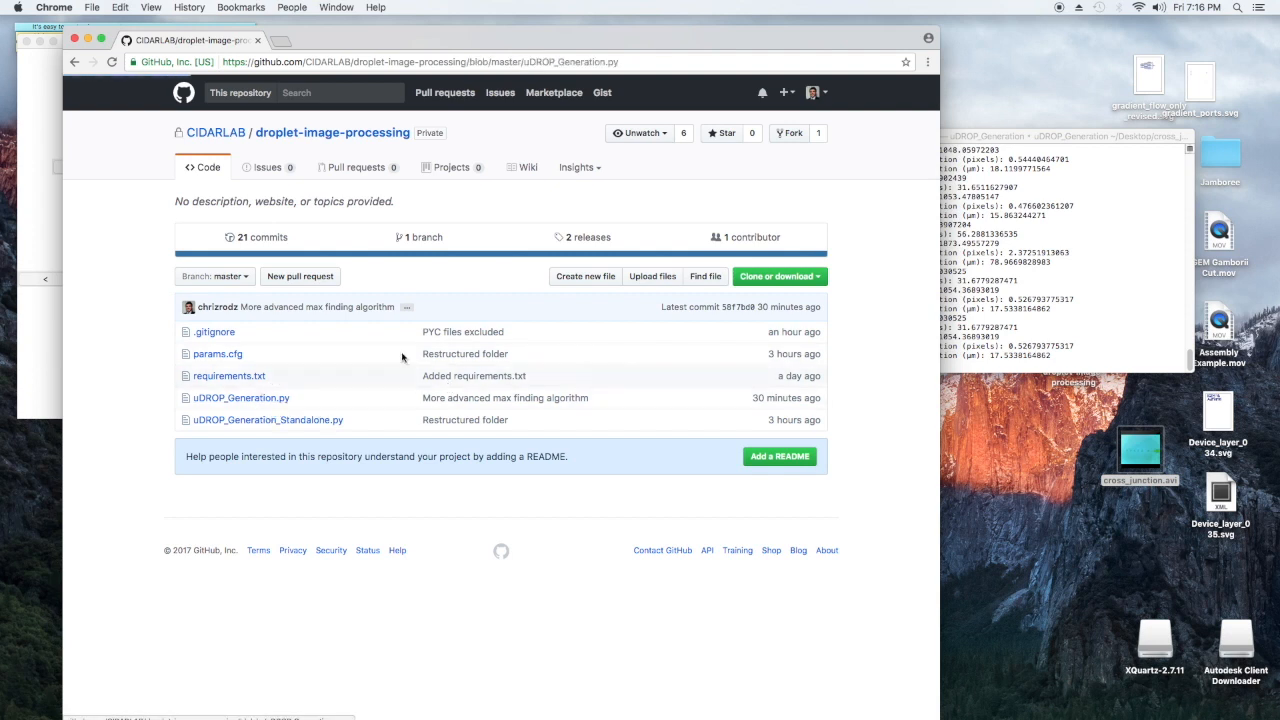
scroll(364, 318, down, 5)
scroll(364, 318, down, 5)
scroll(364, 318, up, 4)
scroll(364, 318, down, 10)
scroll(364, 318, down, 5)
scroll(364, 318, up, 4)
scroll(364, 318, up, 4)
scroll(362, 318, up, 6)
scroll(362, 318, up, 6)
scroll(350, 250, up, 5)
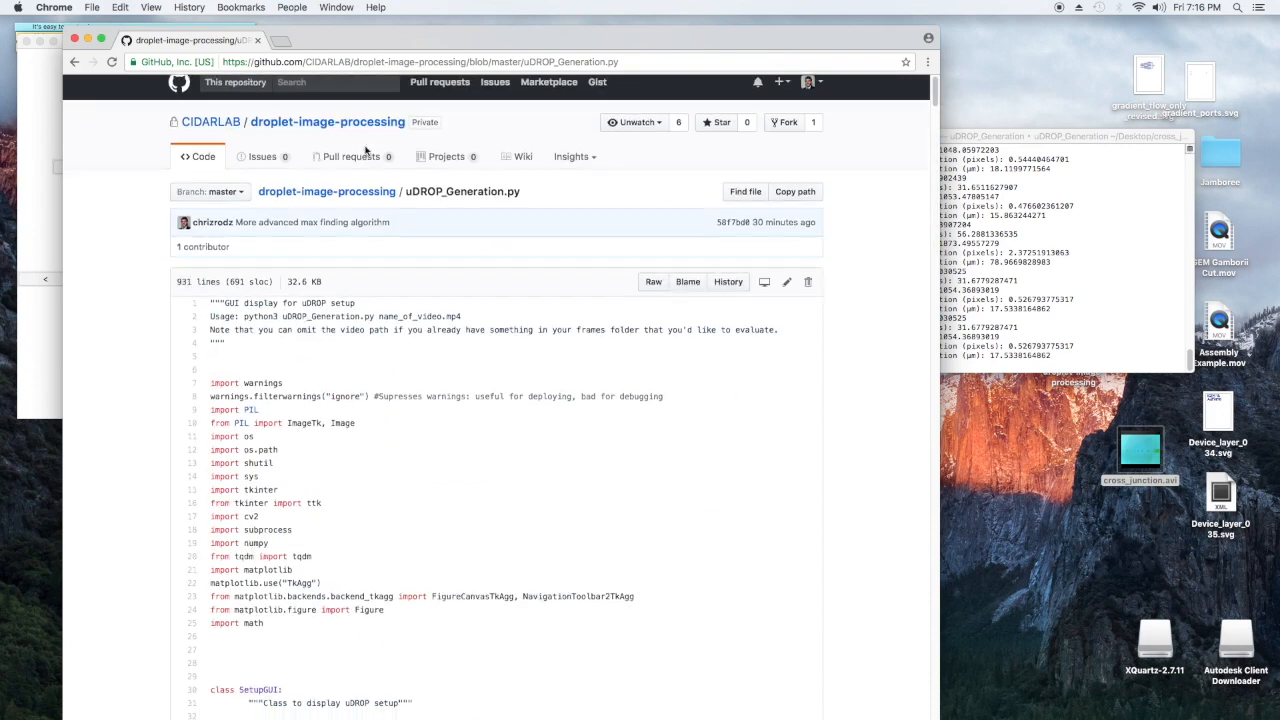
scroll(347, 222, up, 2)
scroll(347, 222, down, 10)
scroll(347, 222, down, 5)
scroll(347, 222, down, 3)
scroll(347, 222, up, 5)
scroll(342, 217, up, 8)
scroll(342, 217, up, 8)
scroll(342, 217, down, 4)
scroll(342, 217, down, 5)
scroll(342, 217, up, 4)
scroll(342, 217, up, 6)
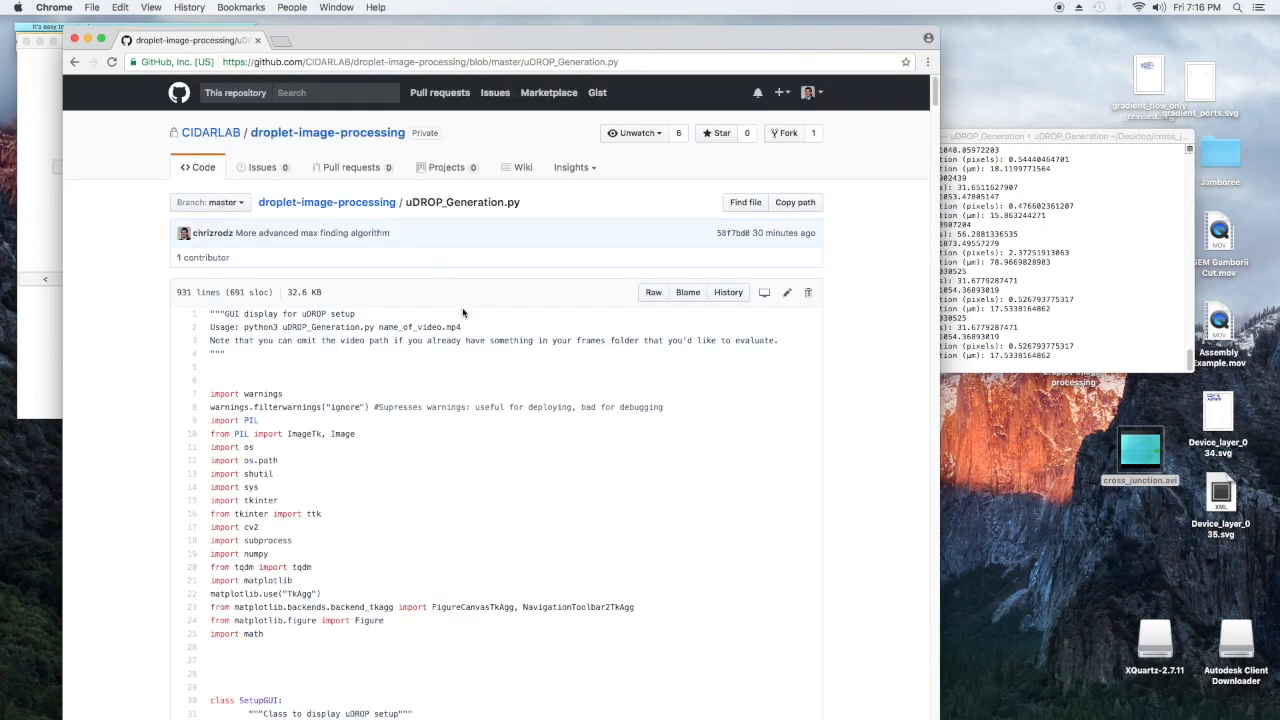
scroll(460, 312, down, 4)
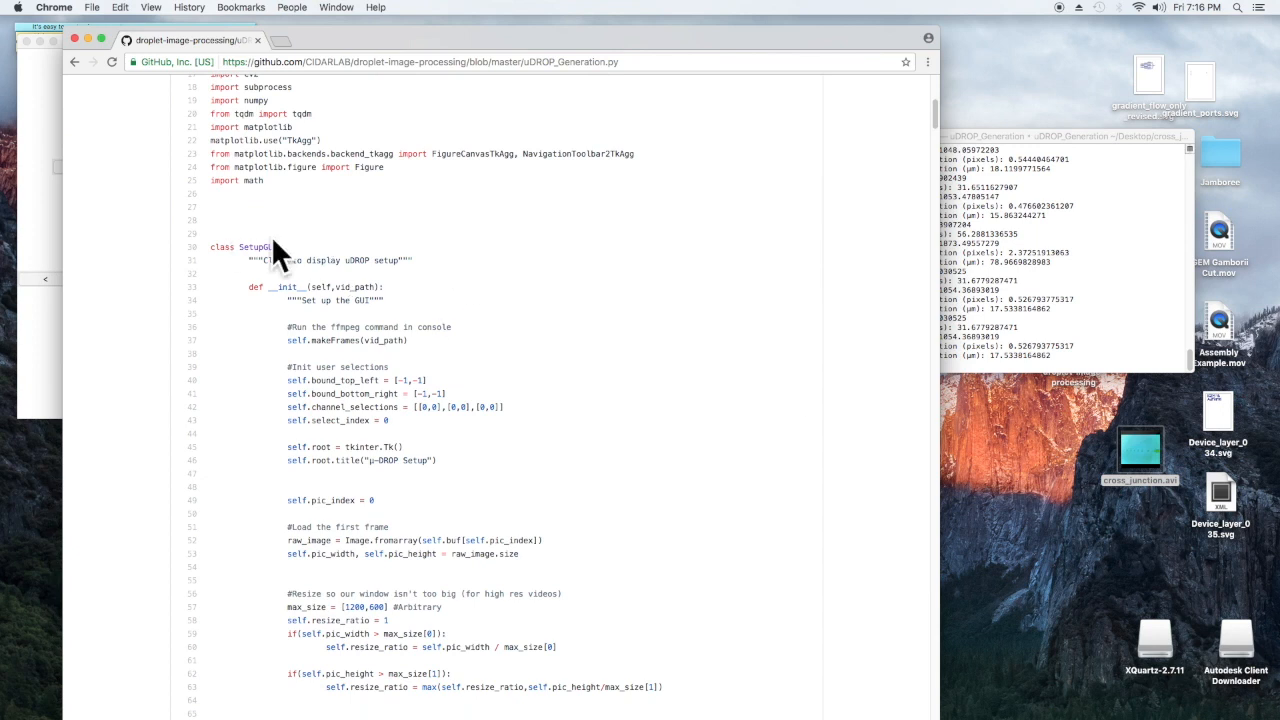
scroll(420, 260, down, 10)
scroll(420, 260, down, 10)
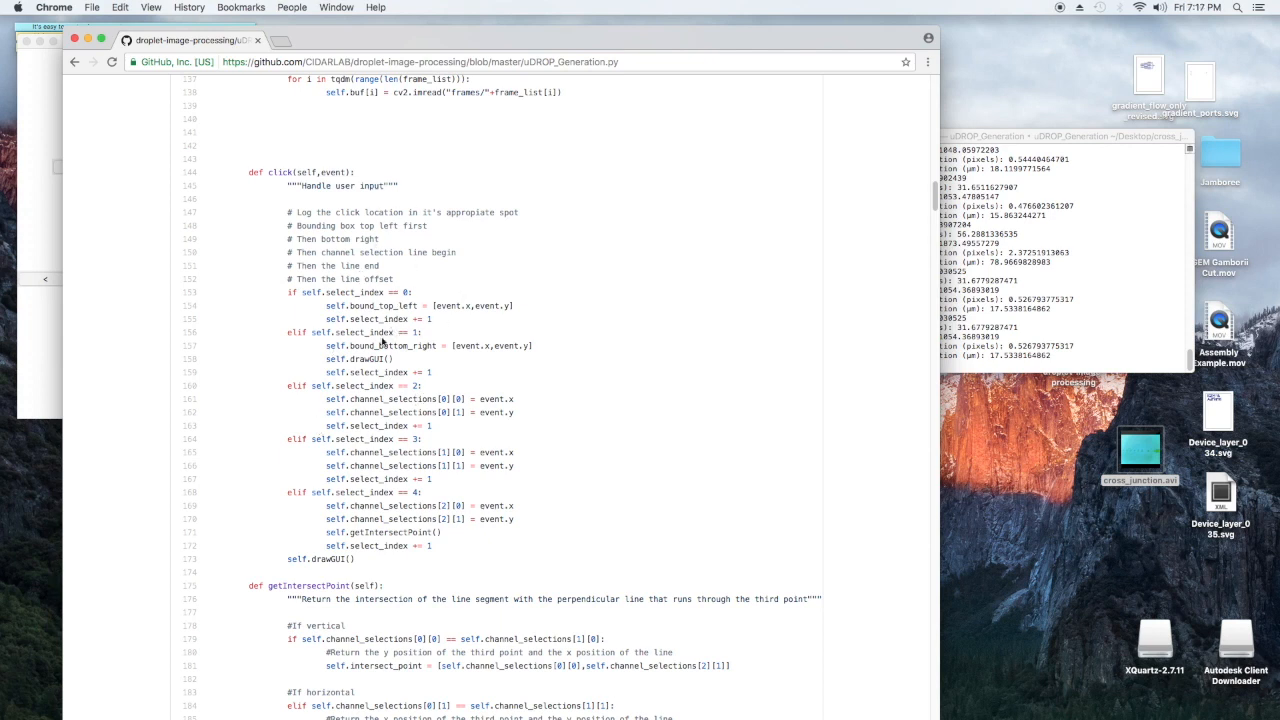
scroll(495, 325, down, 10)
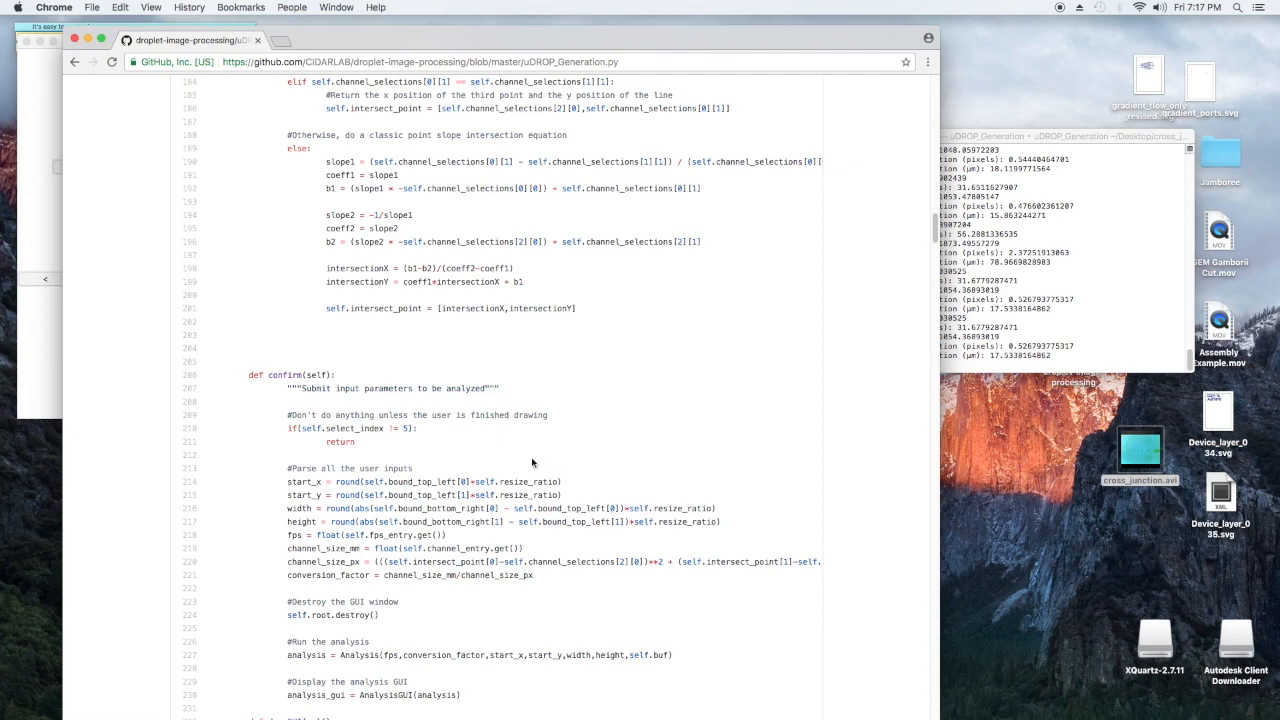
scroll(500, 473, down, 10)
scroll(418, 426, down, 5)
scroll(418, 426, down, 5)
scroll(418, 426, down, 5)
scroll(390, 410, down, 5)
scroll(385, 412, down, 3)
scroll(383, 414, down, 5)
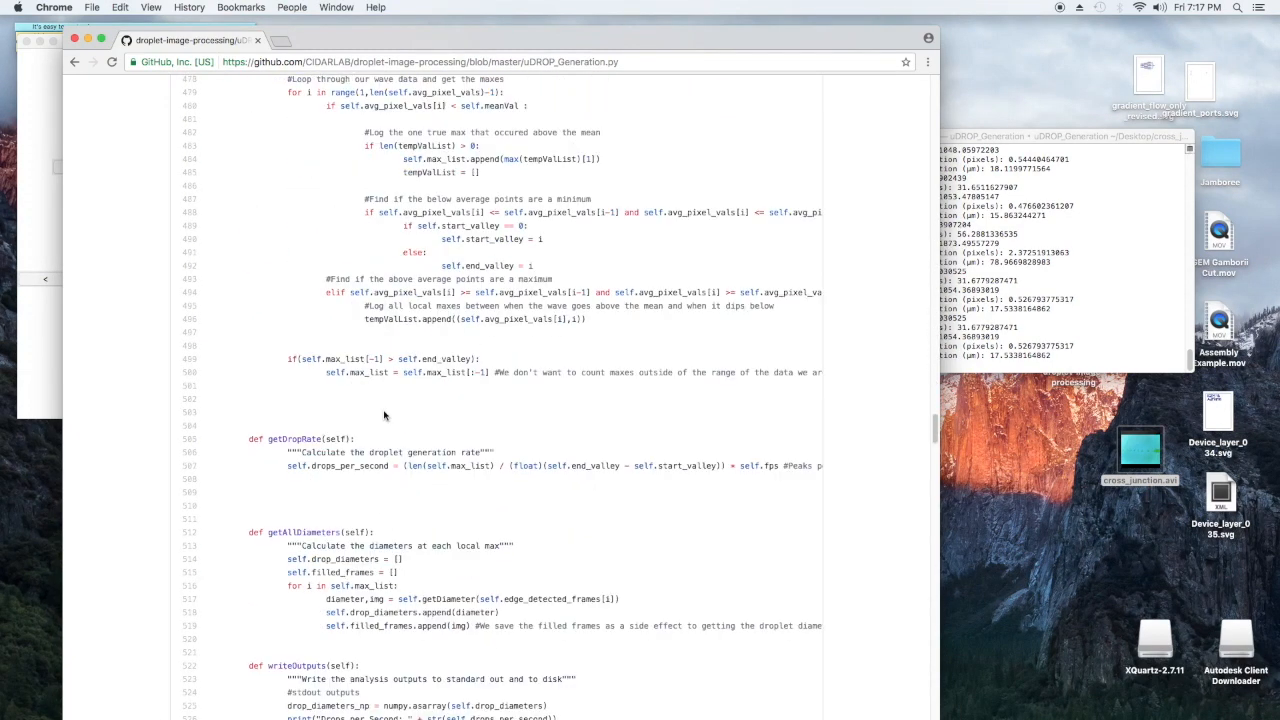
scroll(396, 405, up, 5)
scroll(396, 405, up, 5)
scroll(396, 405, up, 3)
scroll(396, 405, up, 3)
scroll(396, 407, up, 4)
scroll(396, 407, up, 2)
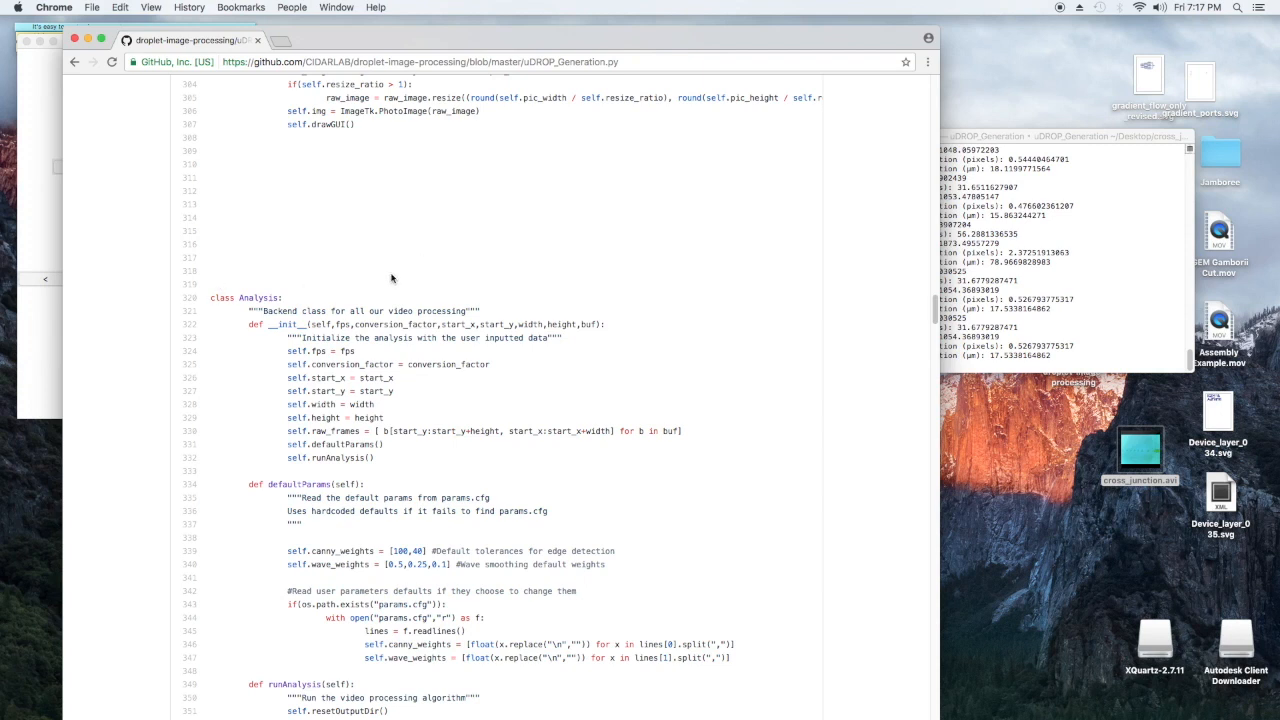
scroll(466, 314, down, 5)
scroll(449, 282, up, 3)
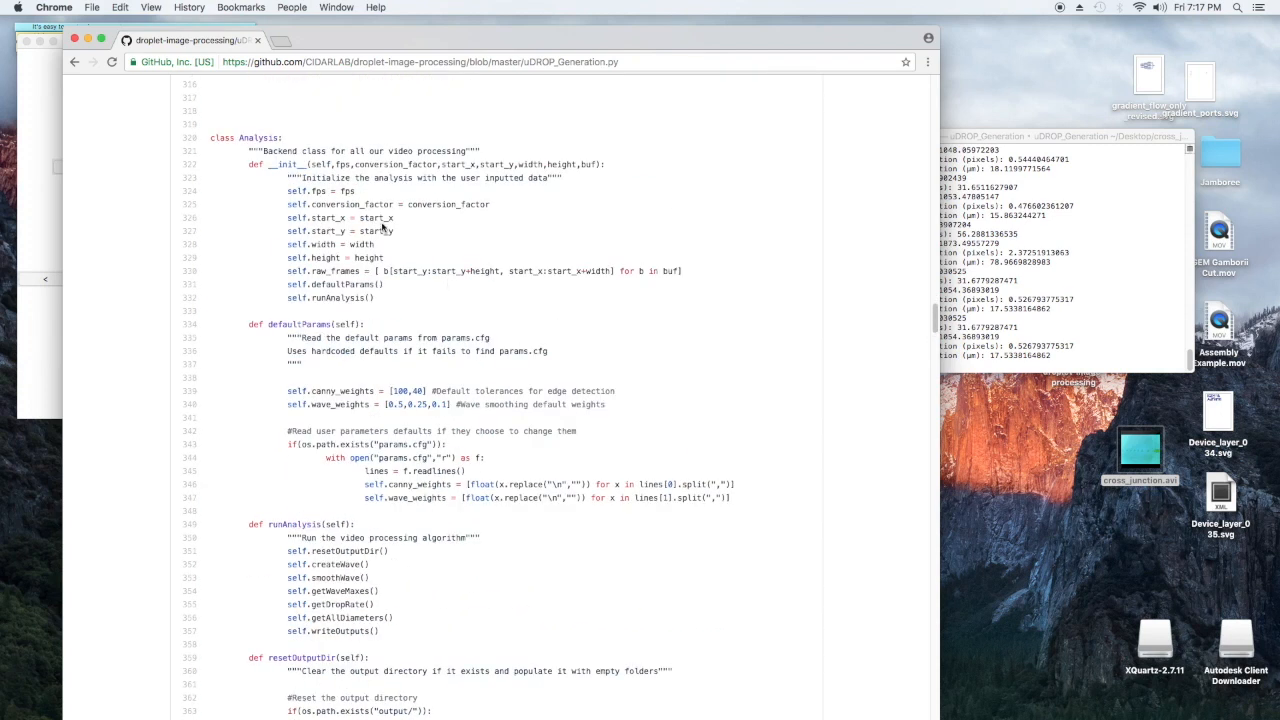
scroll(450, 312, up, 1)
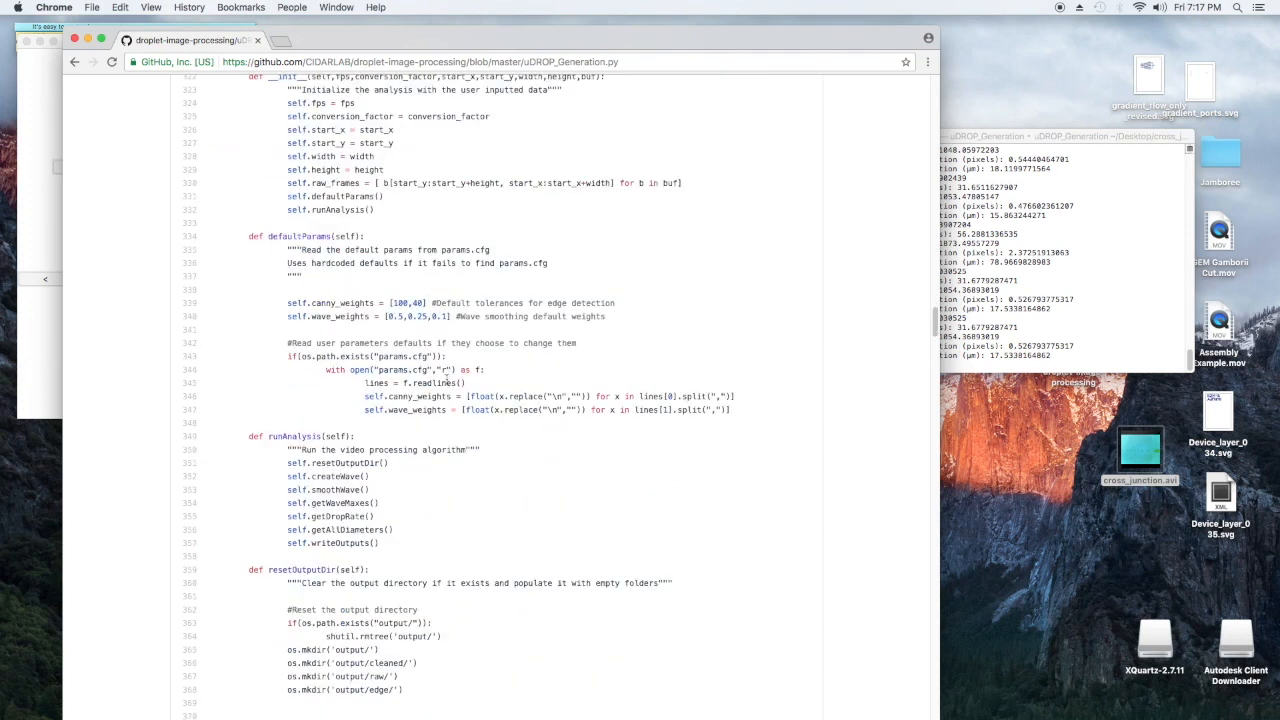
scroll(418, 404, down, 4)
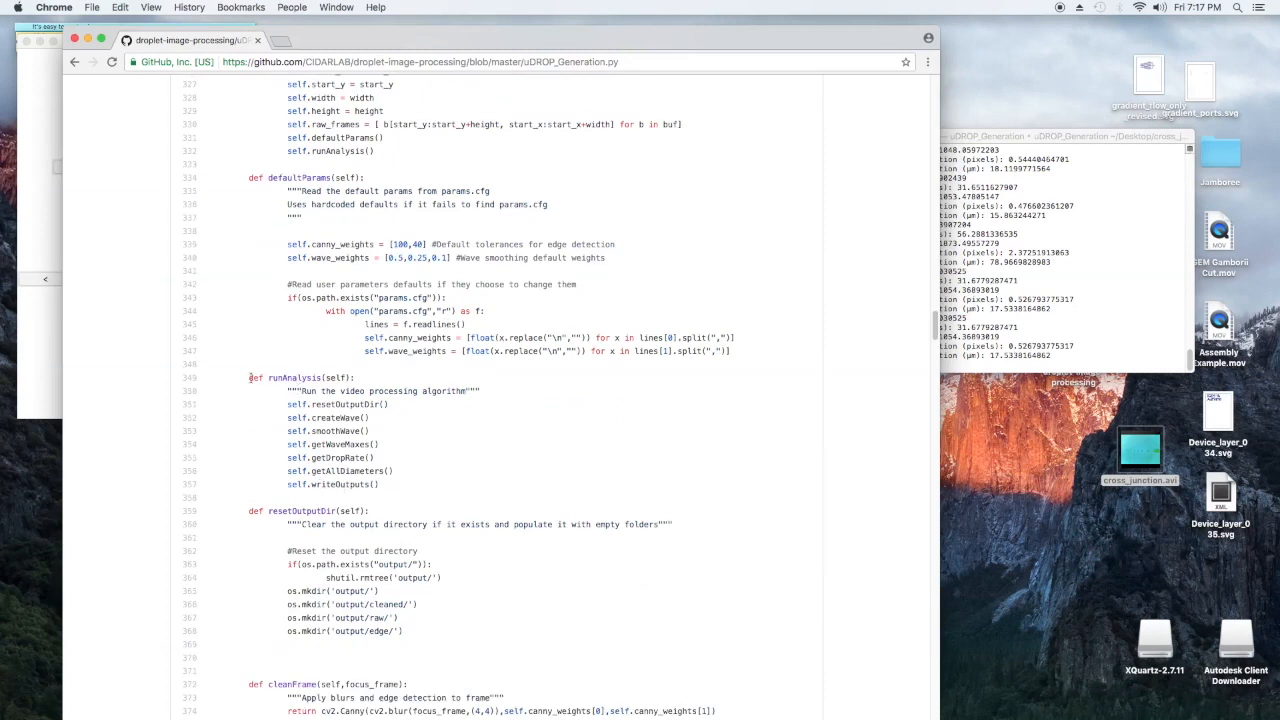
drag(247, 377, 465, 480)
click(466, 482)
drag(212, 458, 375, 458)
click(289, 444)
drag(212, 484, 380, 484)
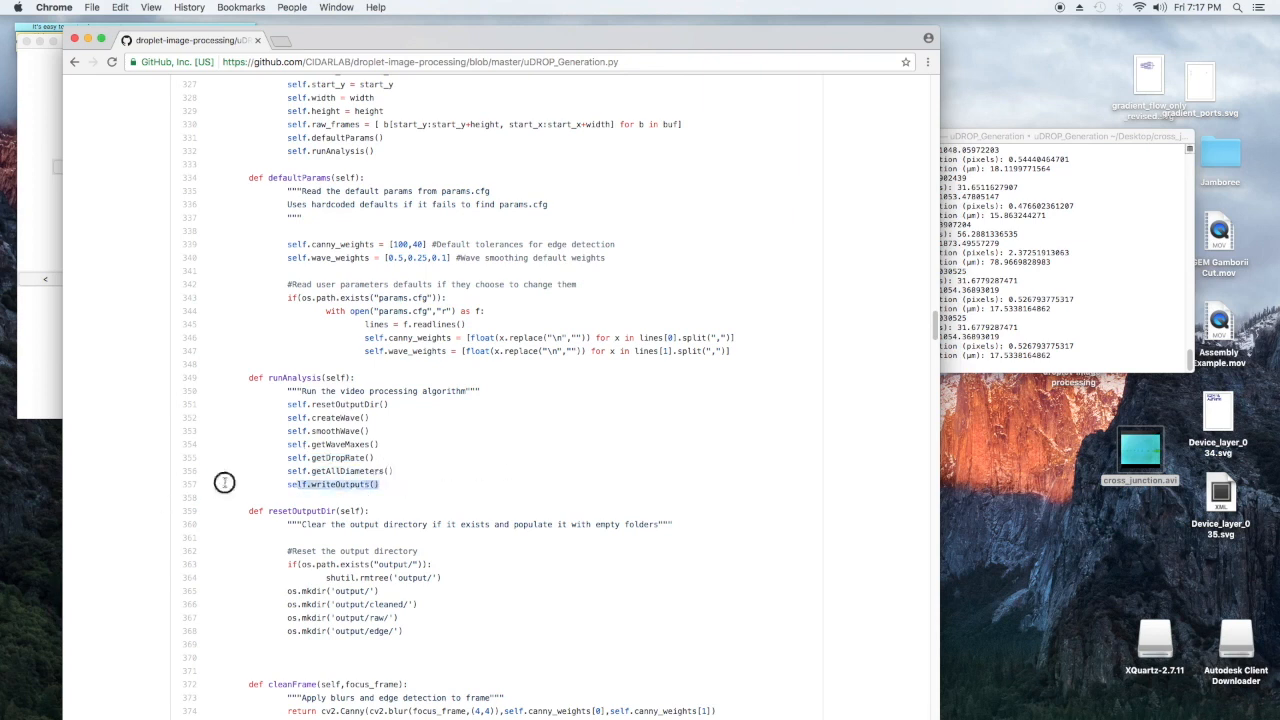
scroll(340, 445, down, 4)
scroll(340, 448, up, 5)
scroll(340, 448, up, 2)
scroll(350, 460, down, 7)
scroll(363, 480, down, 5)
scroll(363, 480, down, 4)
scroll(365, 481, down, 1)
scroll(370, 480, up, 5)
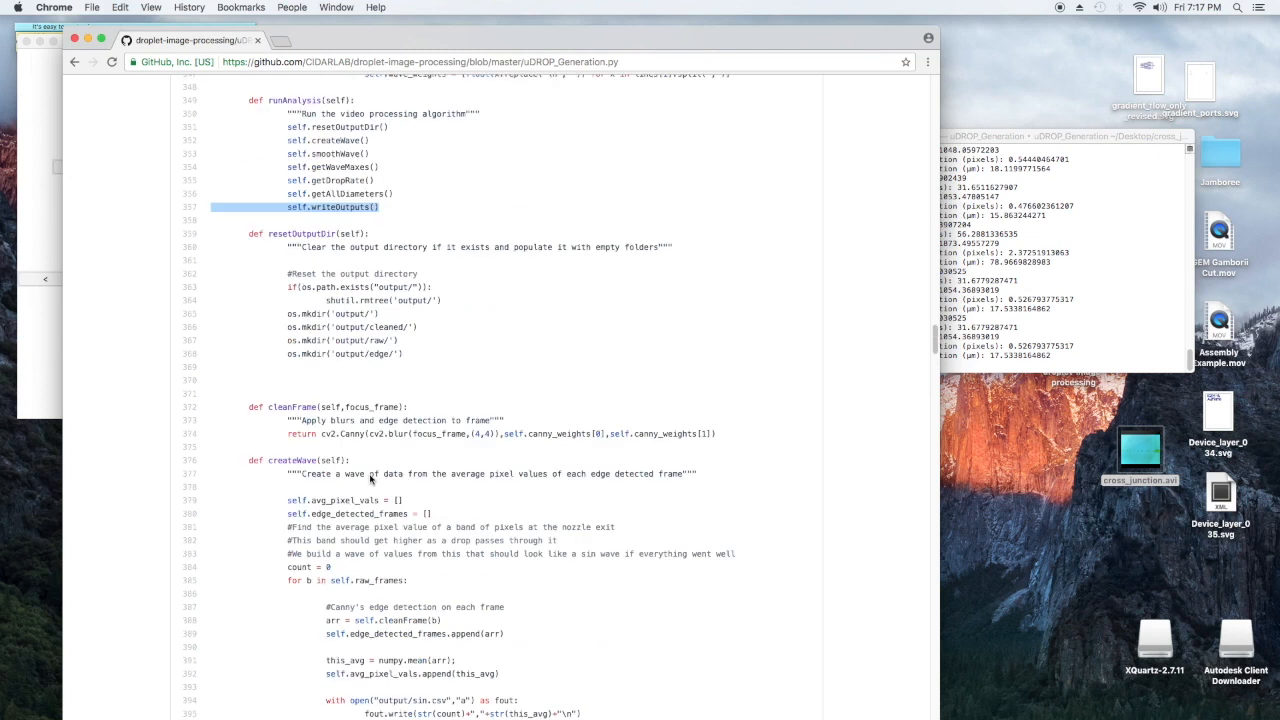
scroll(375, 465, down, 2)
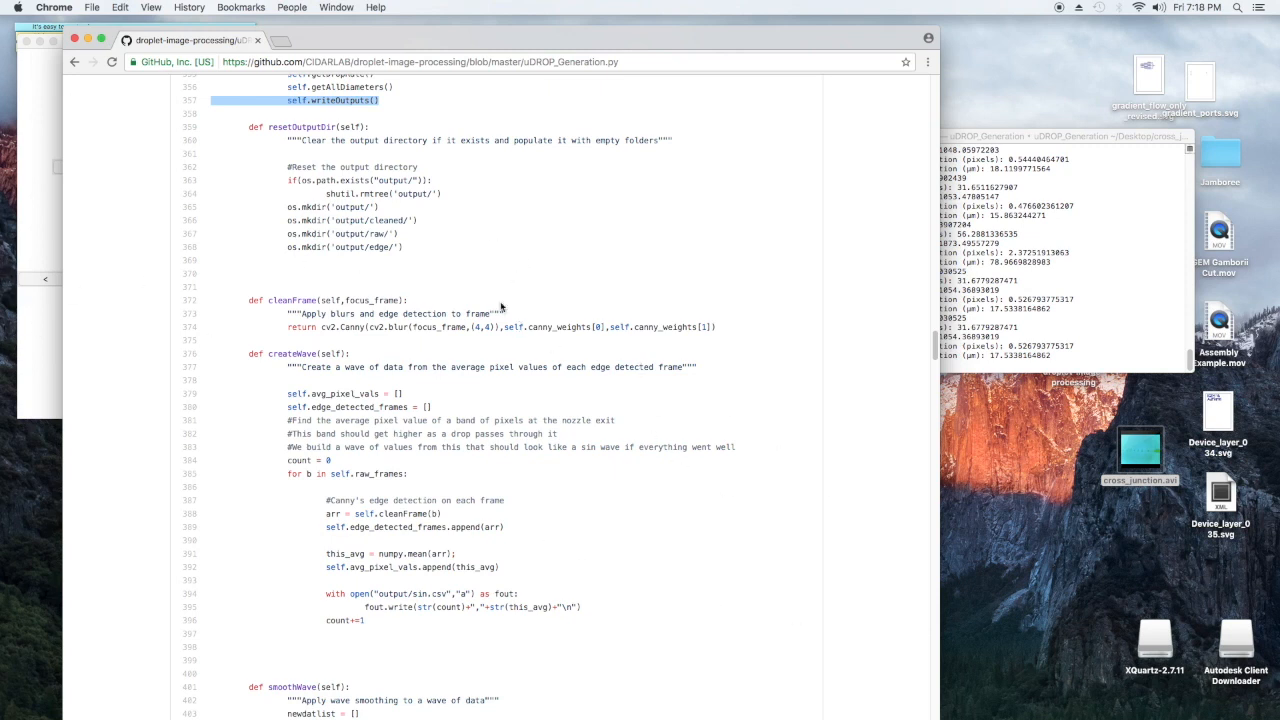
scroll(415, 318, up, 5)
scroll(410, 318, up, 5)
scroll(410, 317, up, 5)
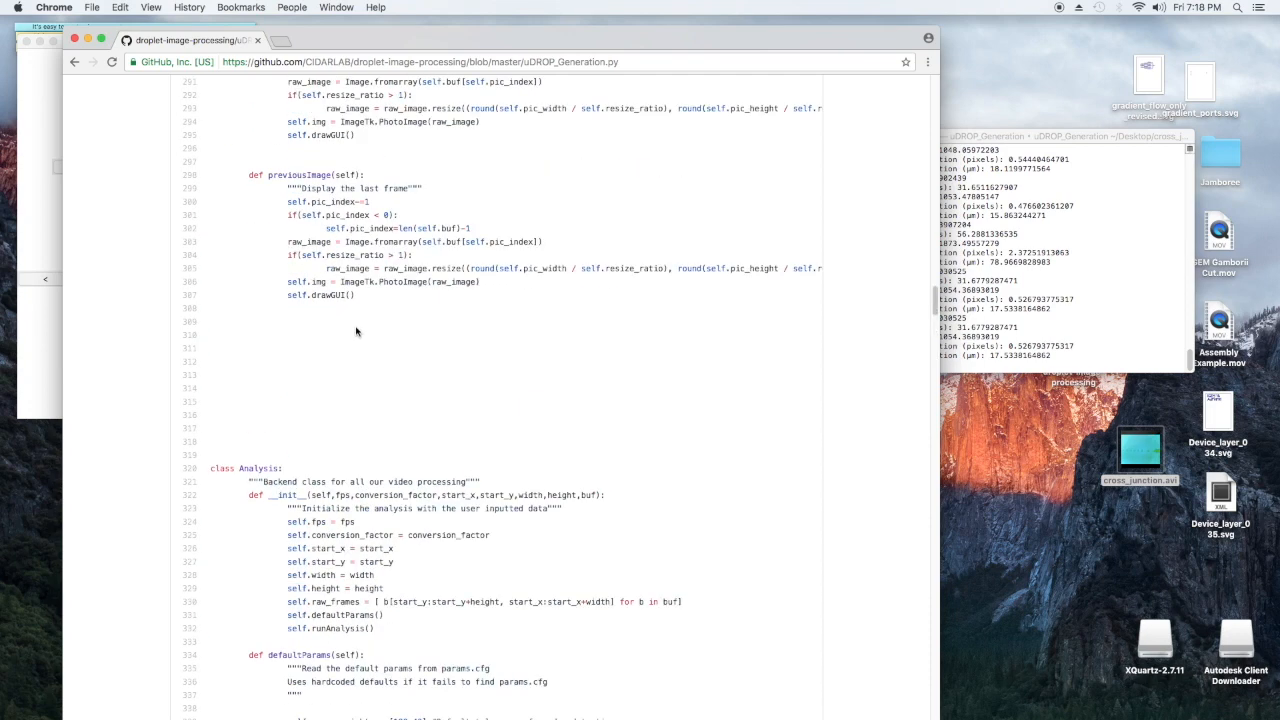
scroll(407, 435, down, 5)
scroll(400, 400, down, 5)
scroll(349, 365, down, 5)
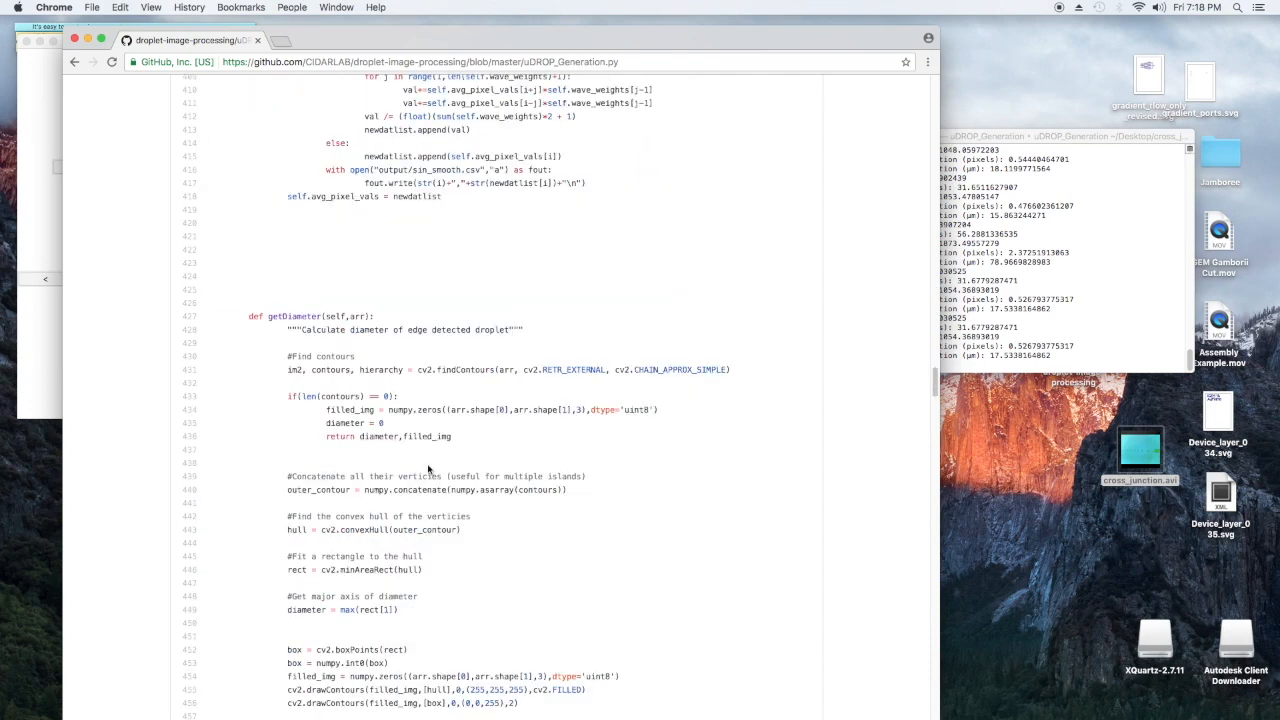
scroll(375, 425, down, 8)
scroll(372, 415, down, 8)
scroll(370, 405, down, 8)
scroll(368, 395, down, 8)
scroll(370, 398, up, 8)
scroll(328, 367, up, 8)
scroll(697, 492, down, 8)
scroll(558, 460, down, 6)
scroll(480, 410, up, 8)
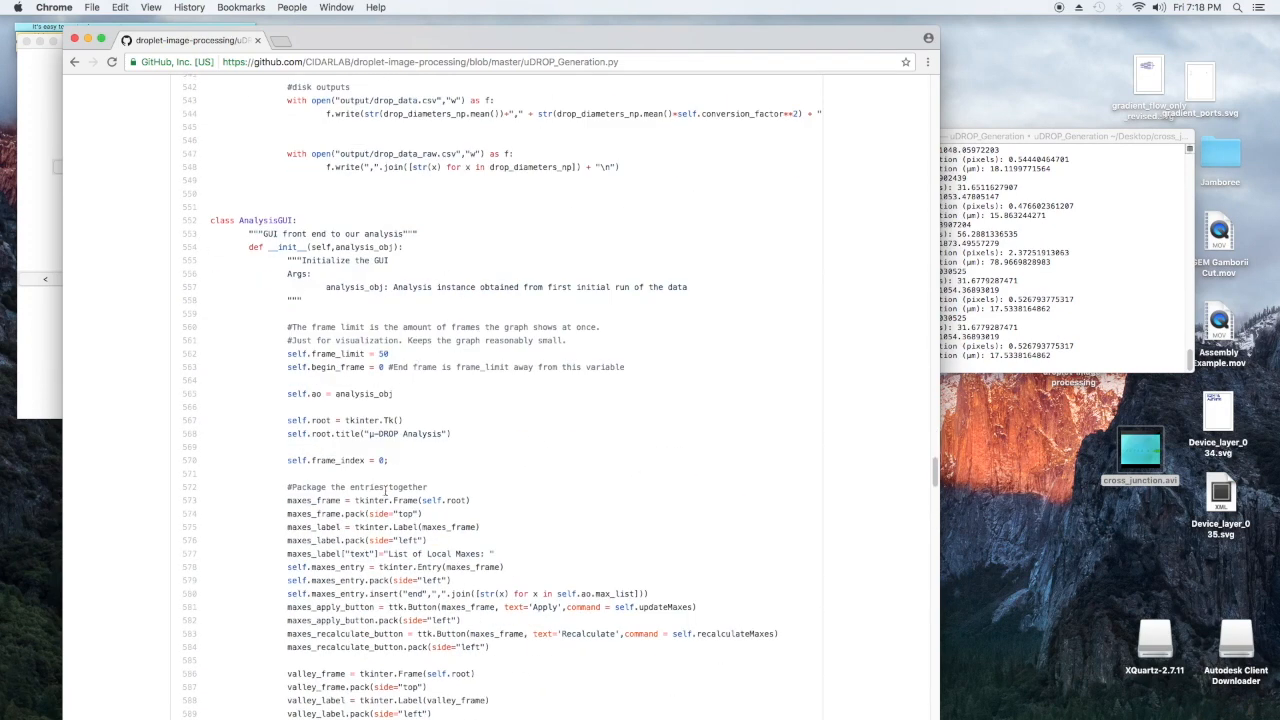
scroll(385, 490, down, 10)
scroll(385, 490, down, 8)
scroll(385, 492, down, 8)
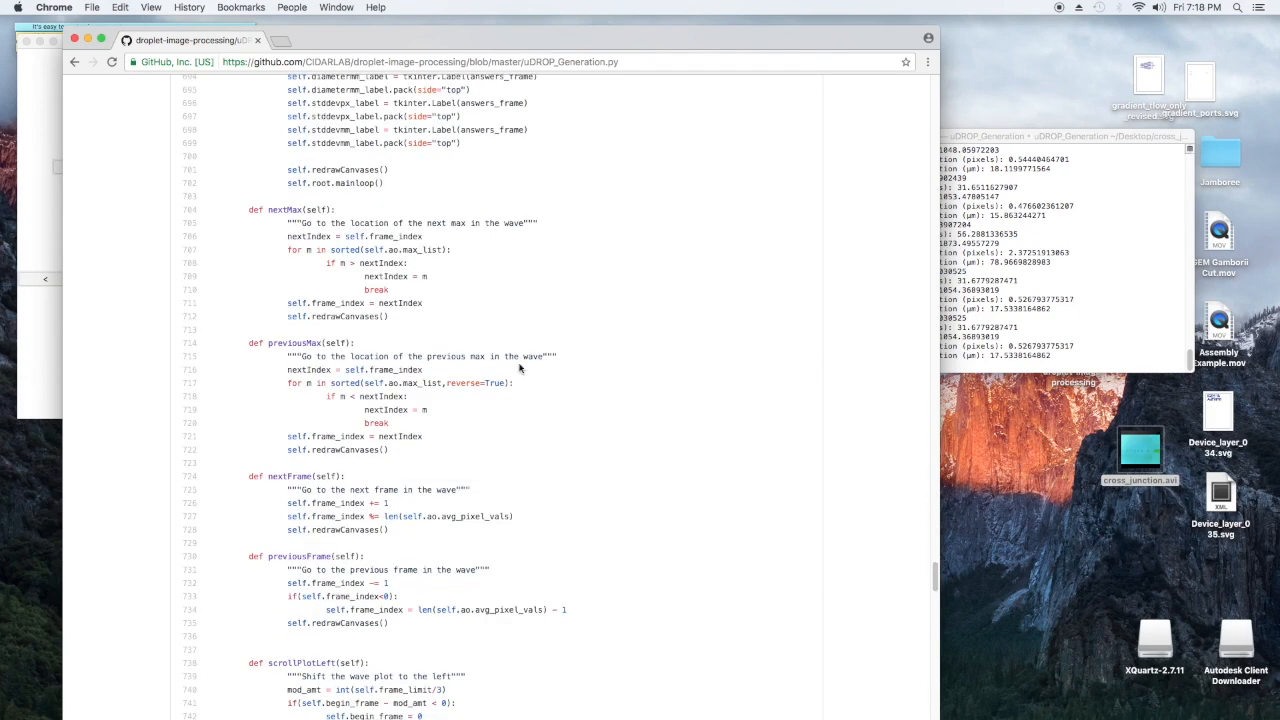
scroll(419, 454, down, 8)
scroll(419, 454, down, 6)
scroll(420, 455, down, 6)
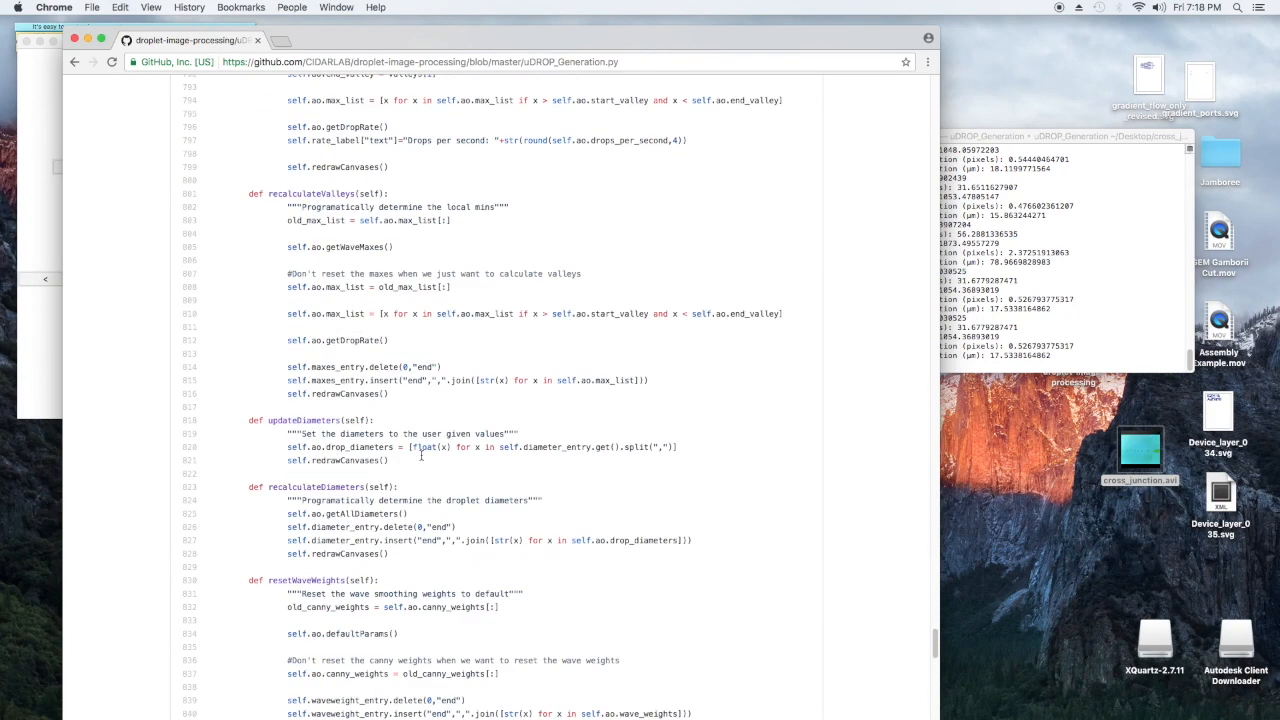
scroll(420, 455, down, 8)
scroll(430, 460, down, 6)
scroll(430, 460, down, 8)
scroll(434, 462, up, 6)
scroll(434, 462, down, 10)
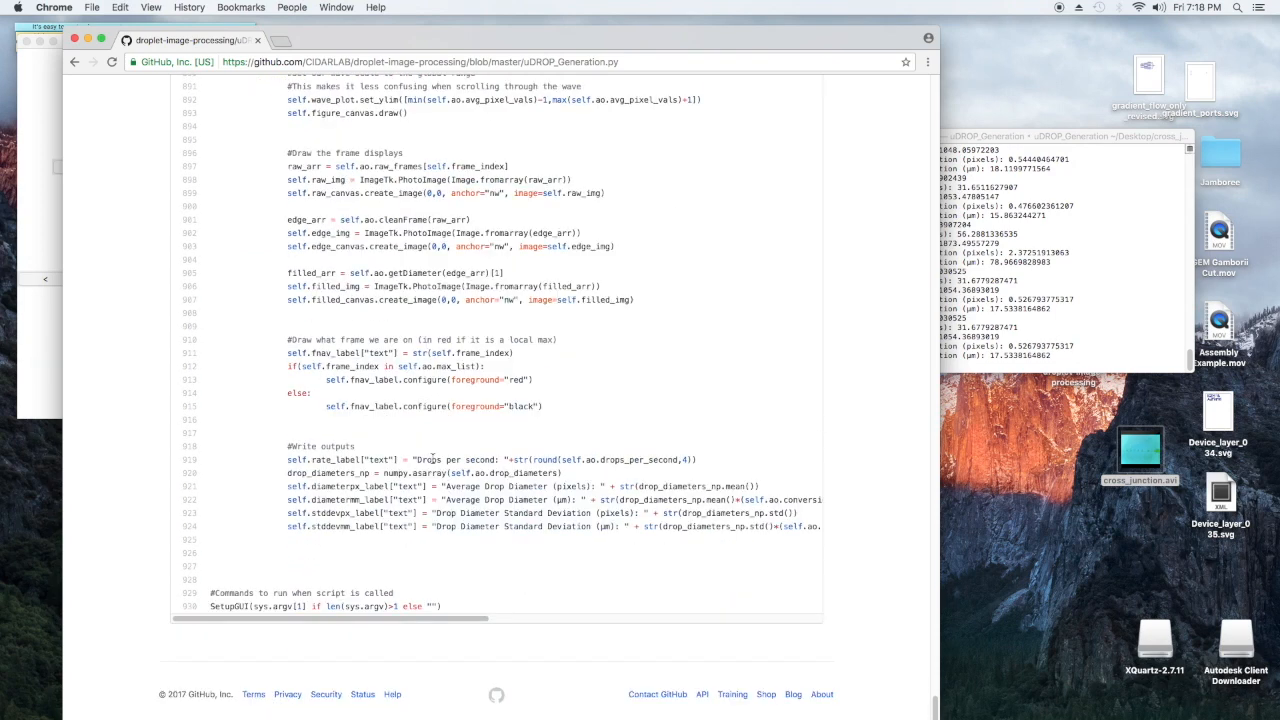
scroll(434, 468, up, 8)
scroll(434, 470, up, 6)
scroll(436, 475, up, 6)
scroll(436, 478, up, 8)
scroll(436, 478, up, 6)
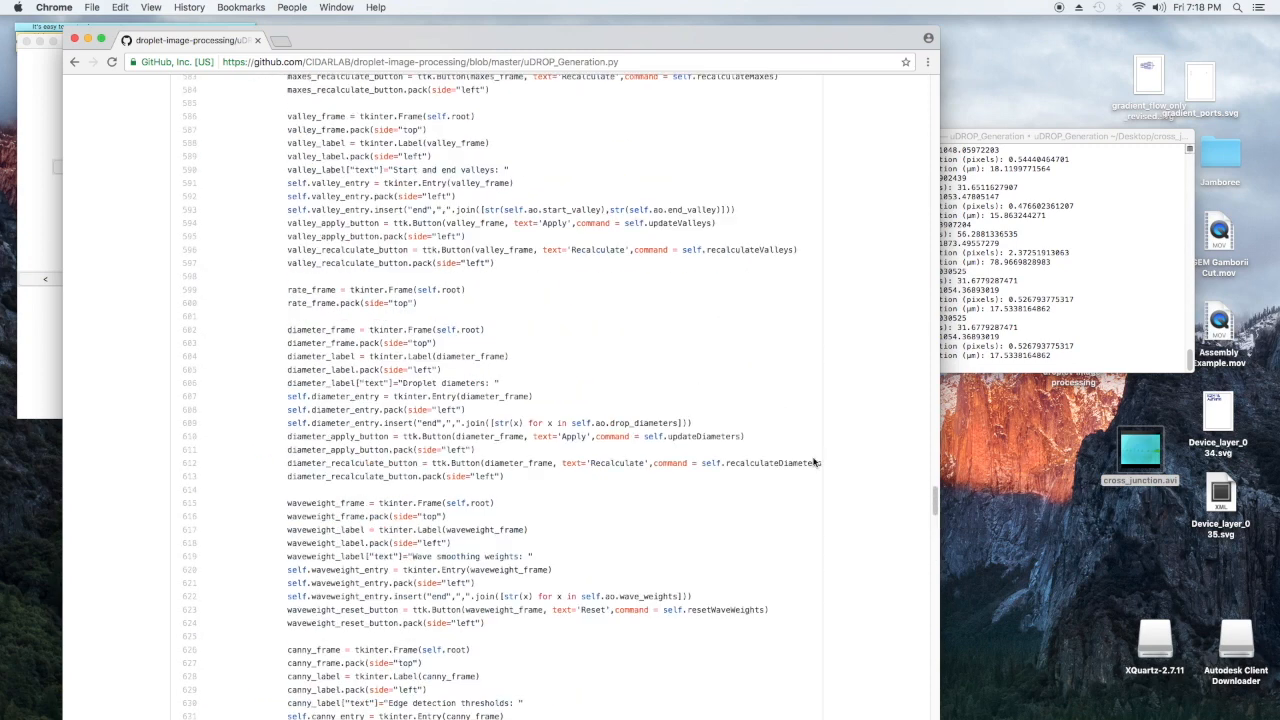
mouse_move(933, 492)
mouse_down()
mouse_move(921, 341)
mouse_move(935, 80)
mouse_up()
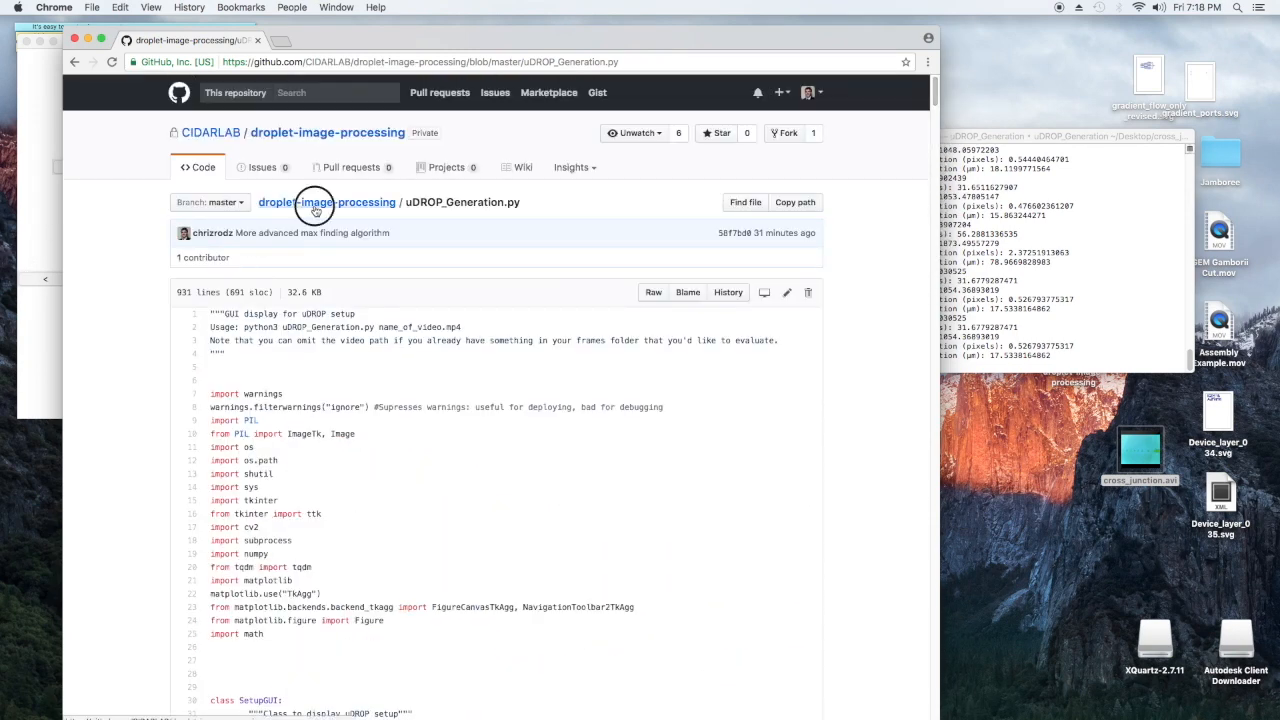
Step: Inspect requirements.txt, highlighting the five package versions including the numpy requirement
click(290, 212)
click(235, 376)
drag(300, 372, 180, 300)
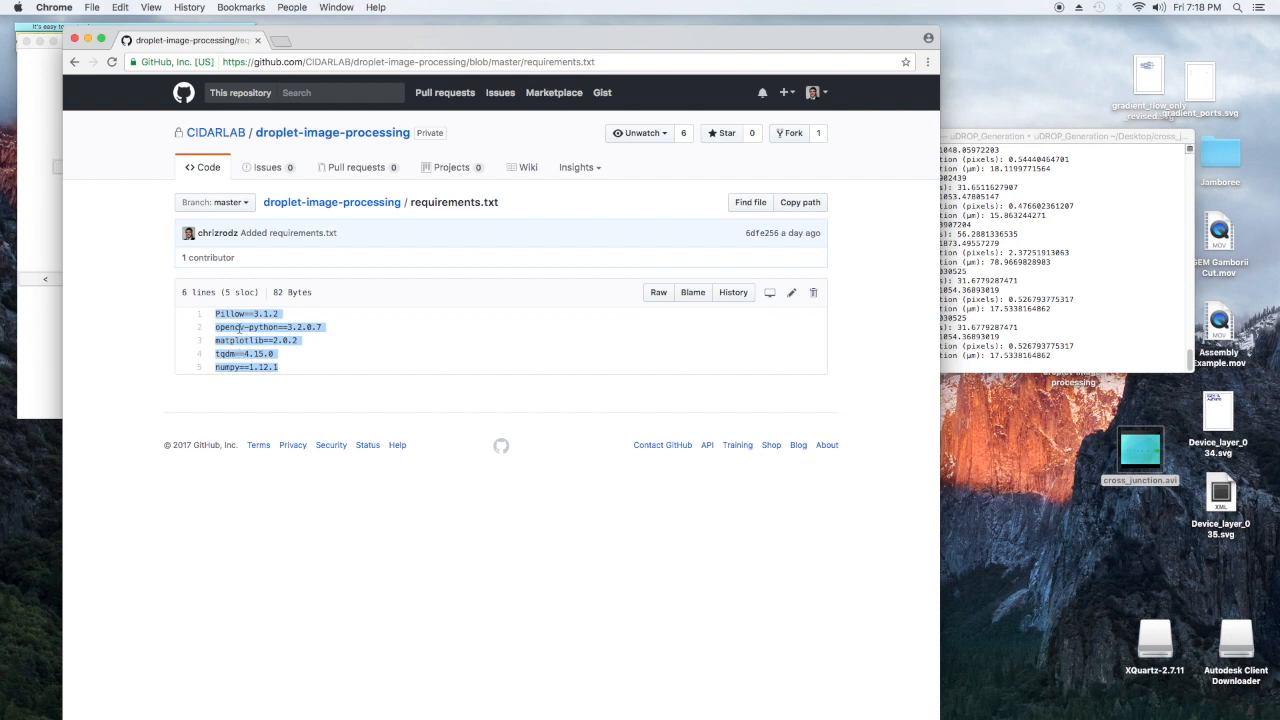
click(238, 336)
drag(220, 367, 300, 367)
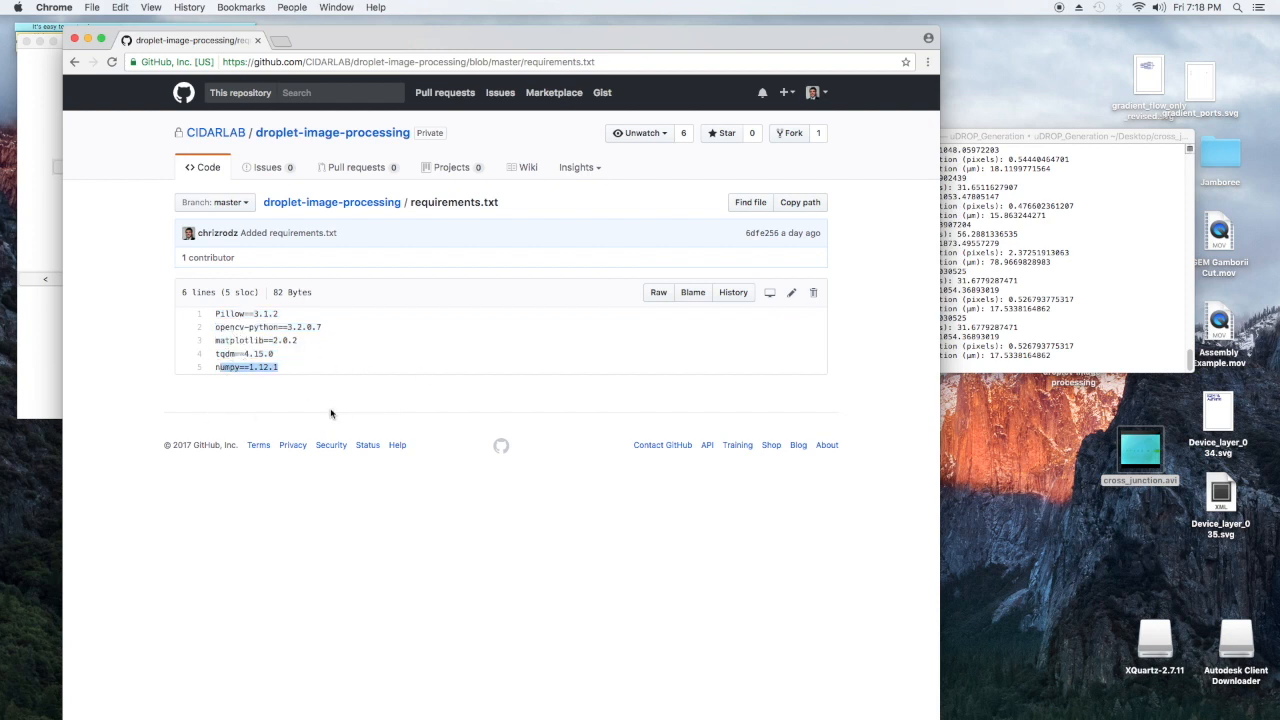
drag(275, 355, 233, 313)
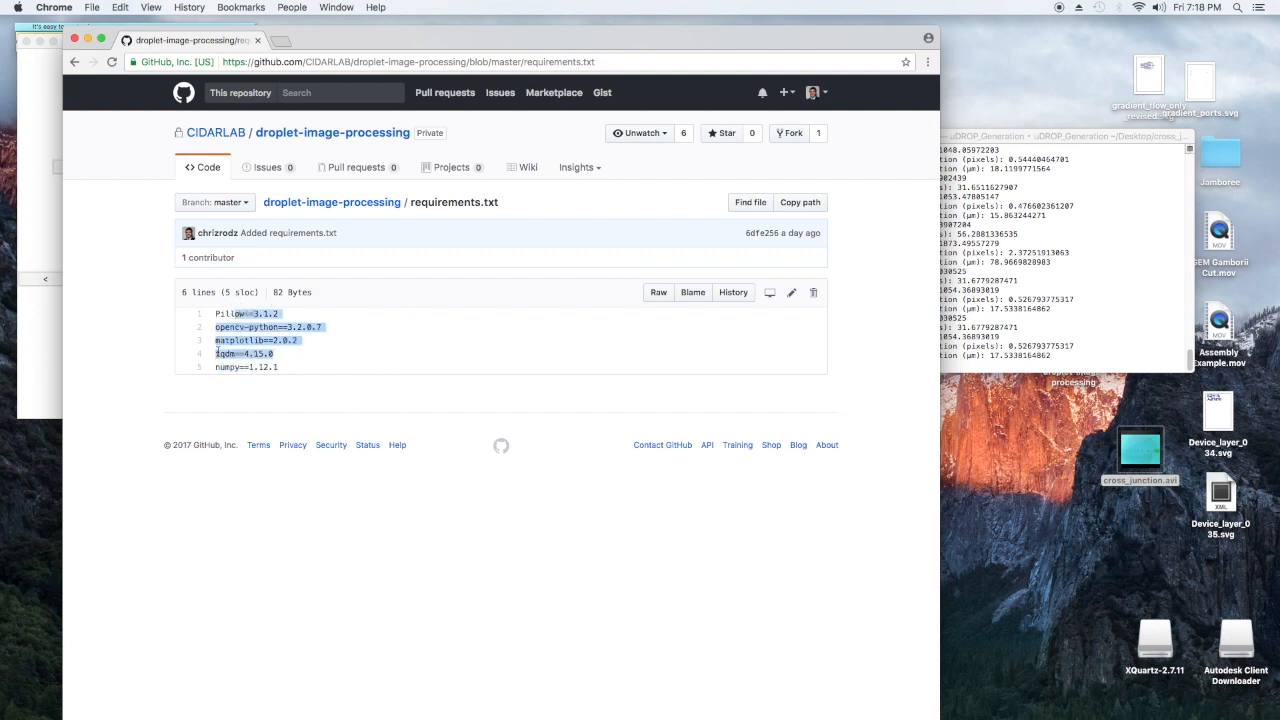
click(217, 353)
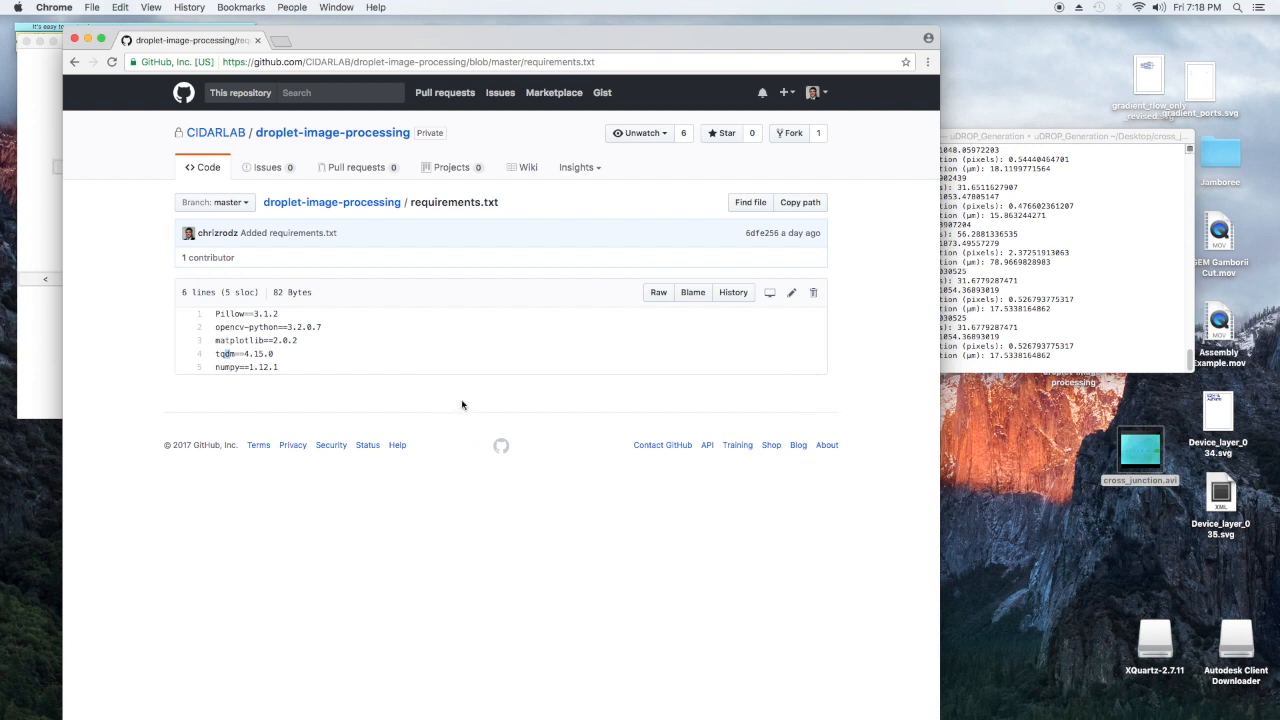
Step: Return to the droplet-image-processing repository root listing its five files
click(344, 204)
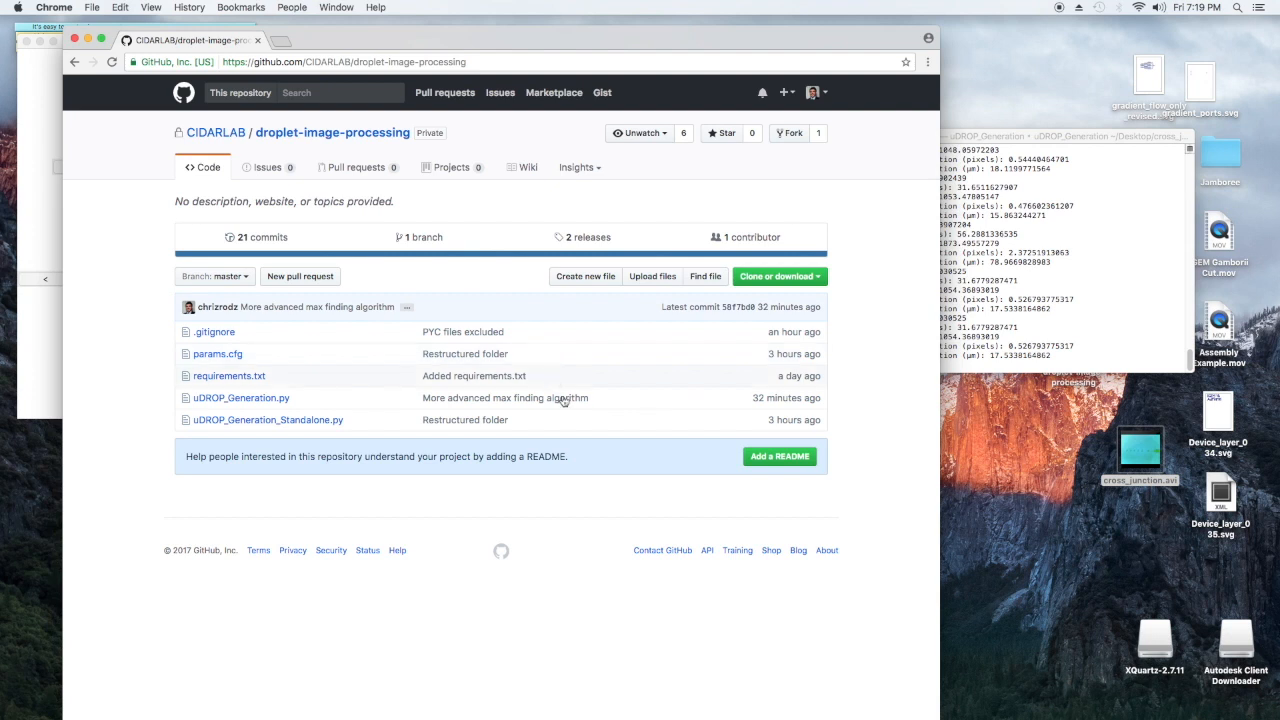
Step: View the repository wiki Home page with its Overview, Generation and Fission sections
click(527, 167)
scroll(535, 434, down, 2)
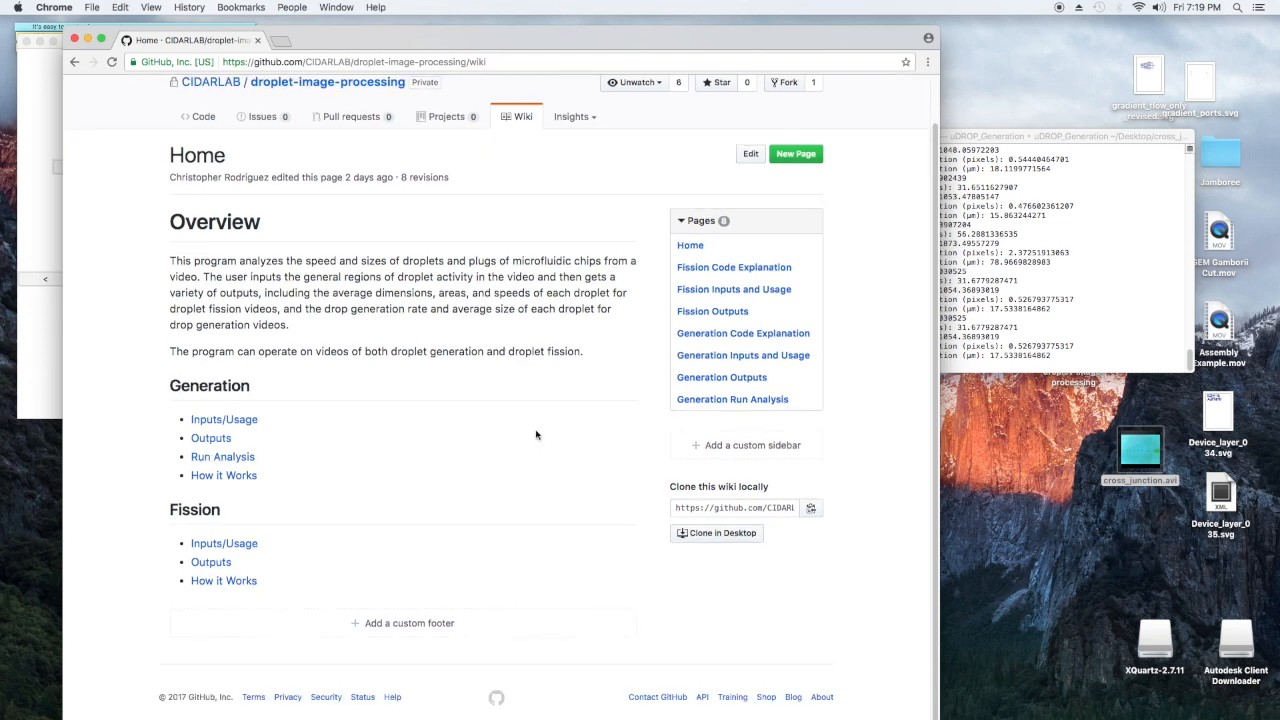
scroll(536, 434, up, 2)
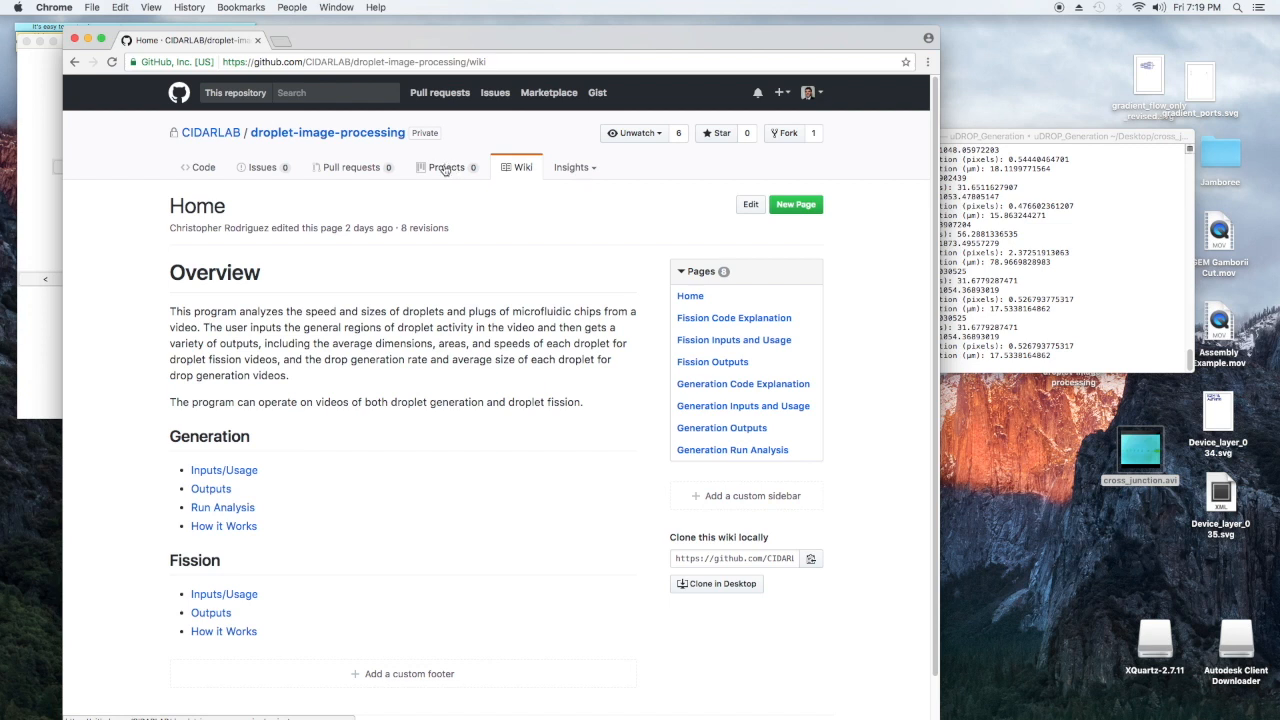
scroll(443, 170, down, 2)
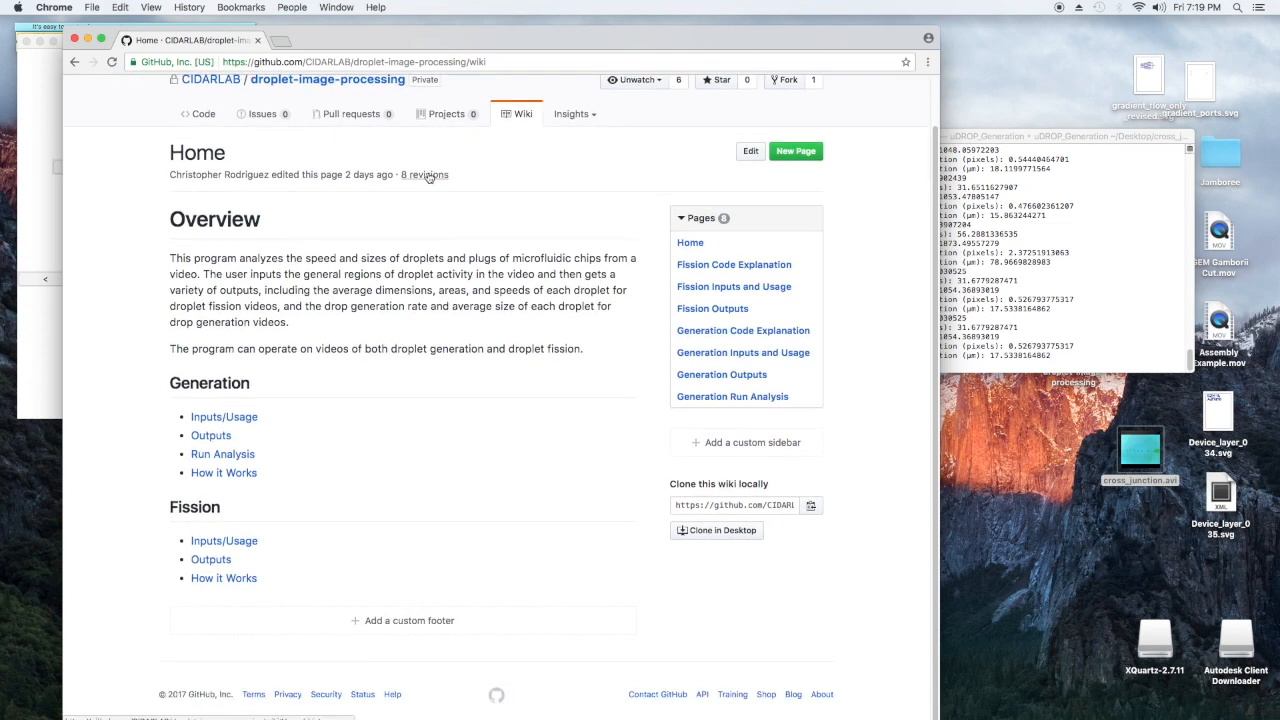